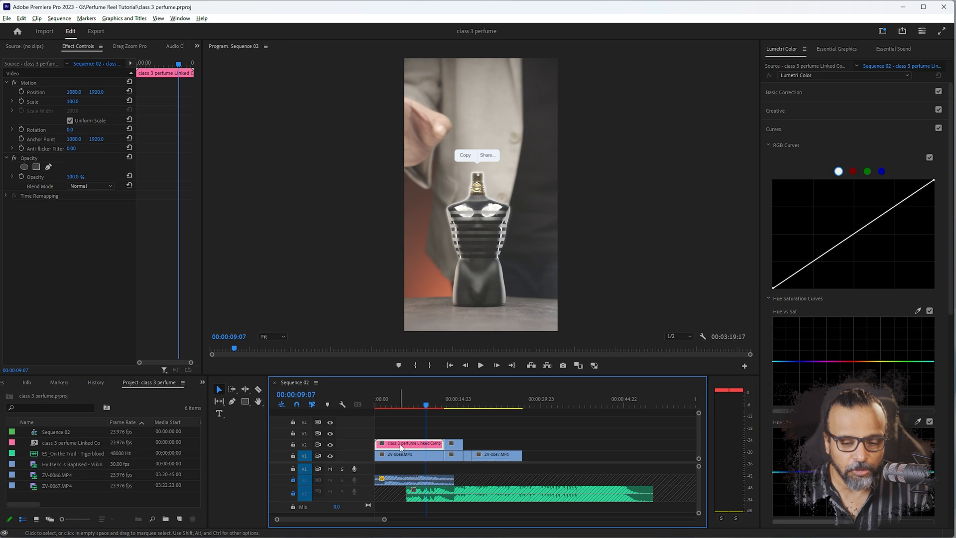
Open the timeline's linked comp clip for editing in After Effects and go to 0:00:08:23
right_click(400, 444)
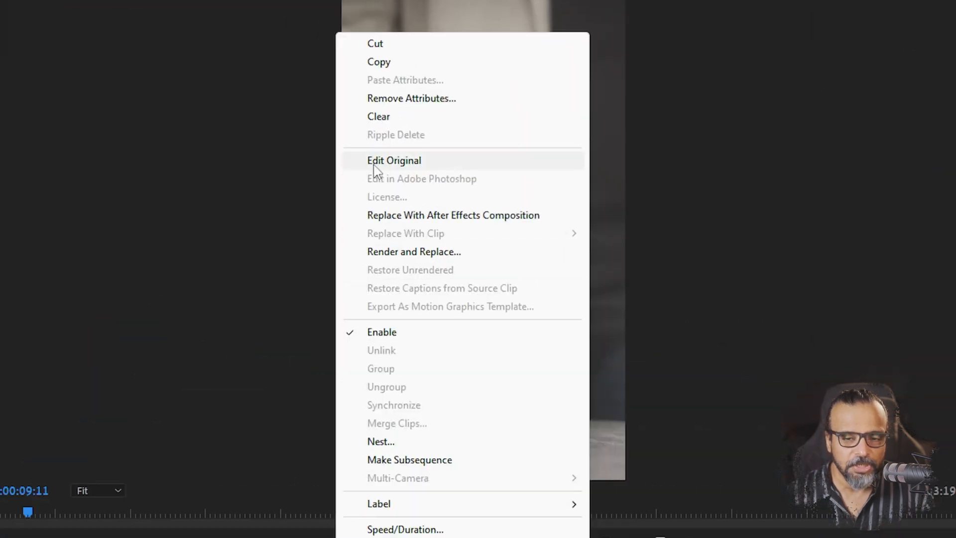
left_click(374, 165)
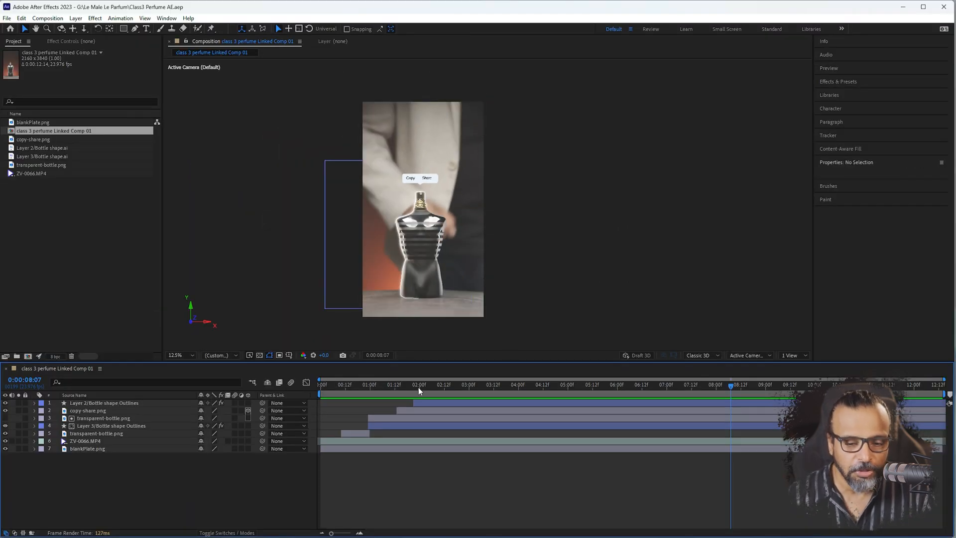
left_click_drag(418, 387, 763, 363)
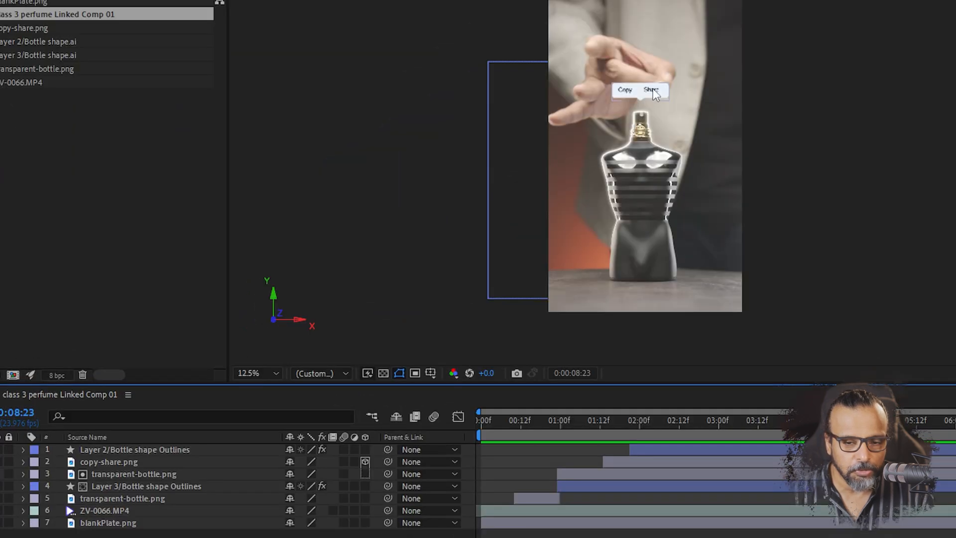
Reveal the transform properties of the copy-share.png layer and enable keyframing for X, Y and Z Rotation at 0:00:08:23
left_click(427, 176)
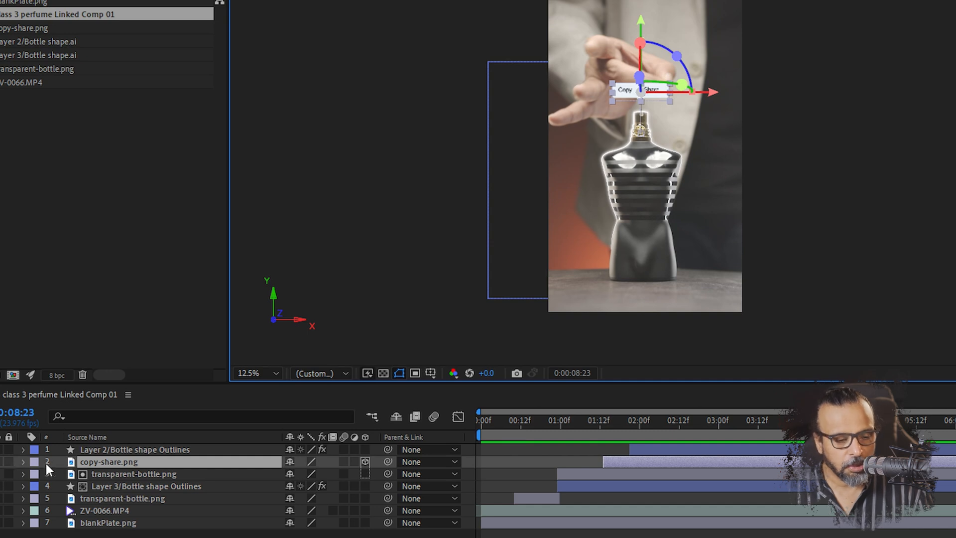
left_click(22, 461)
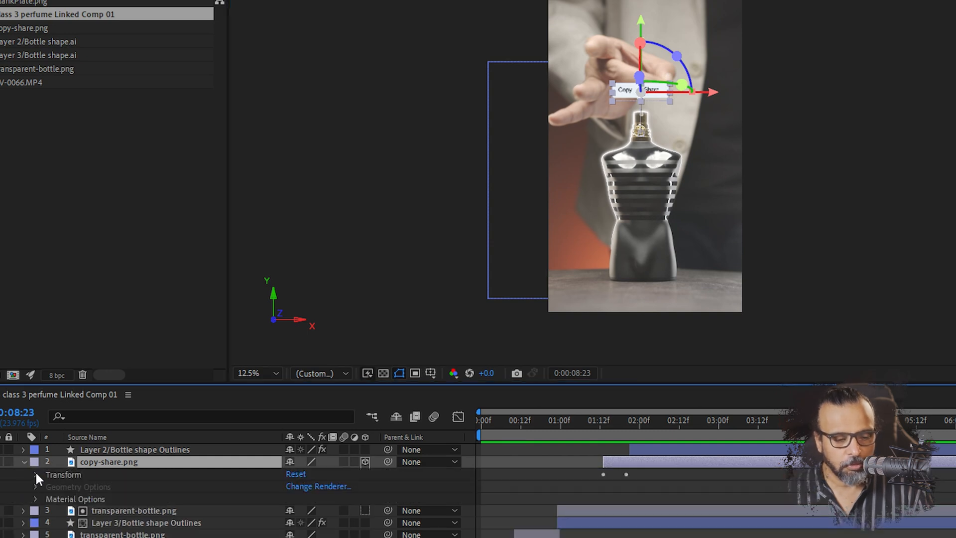
left_click(35, 474)
left_click_drag(601, 420, 955, 422)
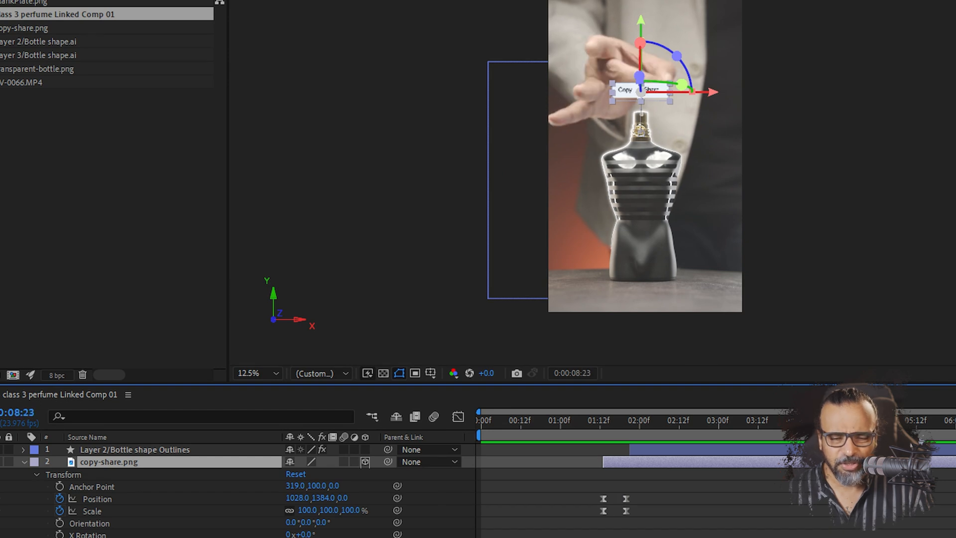
left_click(59, 535)
left_click(79, 438)
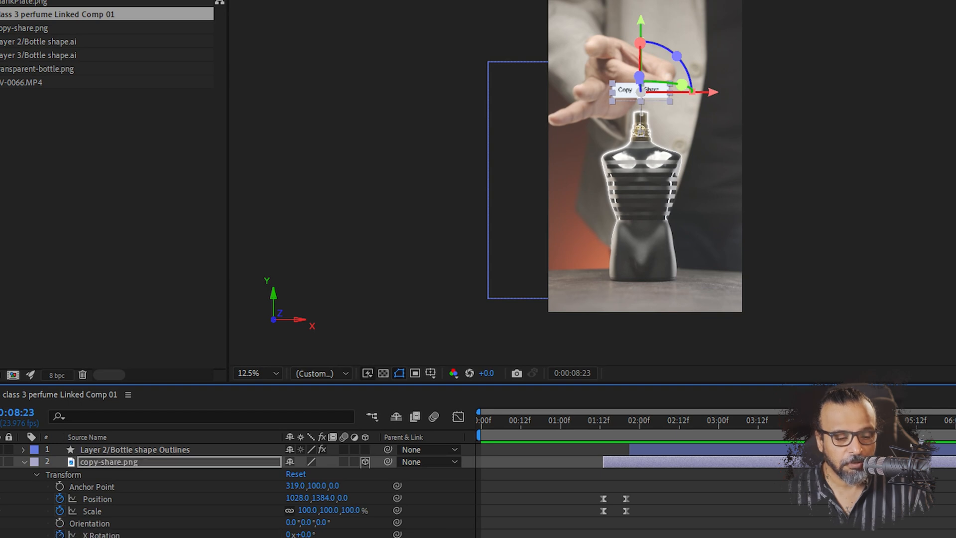
left_click(79, 448)
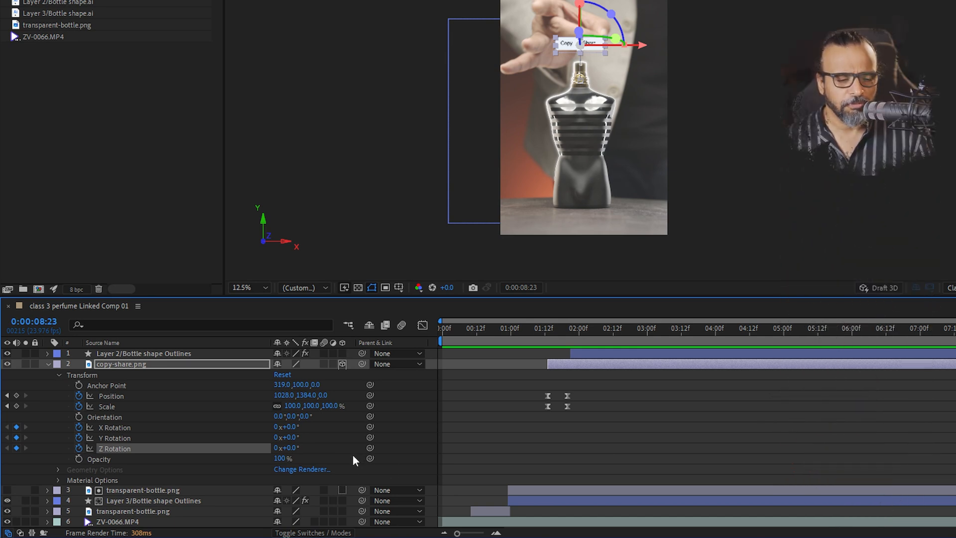
Disable keyframing for the layer's Z Rotation and X Rotation, keeping only Y Rotation keyframed and selected
left_click(78, 448)
left_click(79, 426)
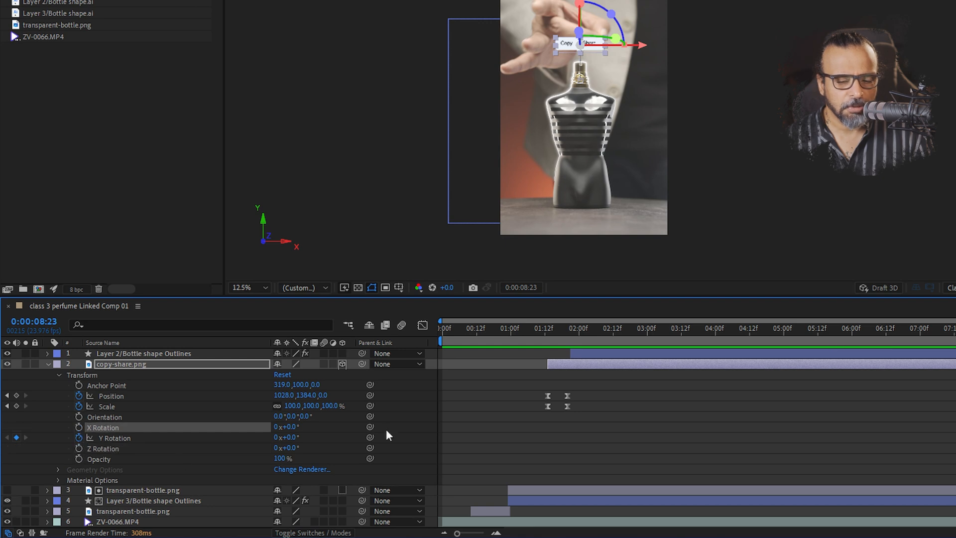
left_click(115, 437)
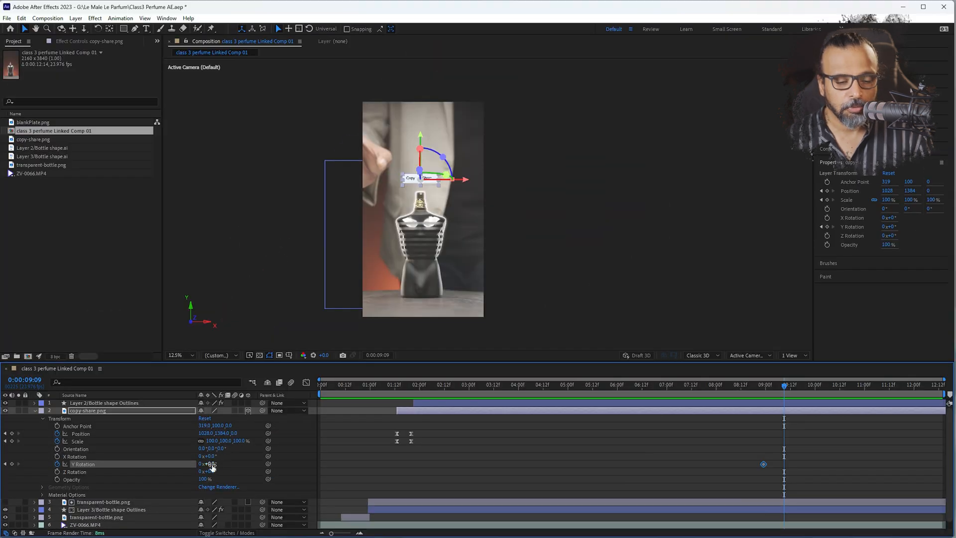
Set the copy-share.png layer's Y Rotation to 3x+359° at 0:00:09:09 and preview the spin up close
left_click_drag(216, 464, 798, 451)
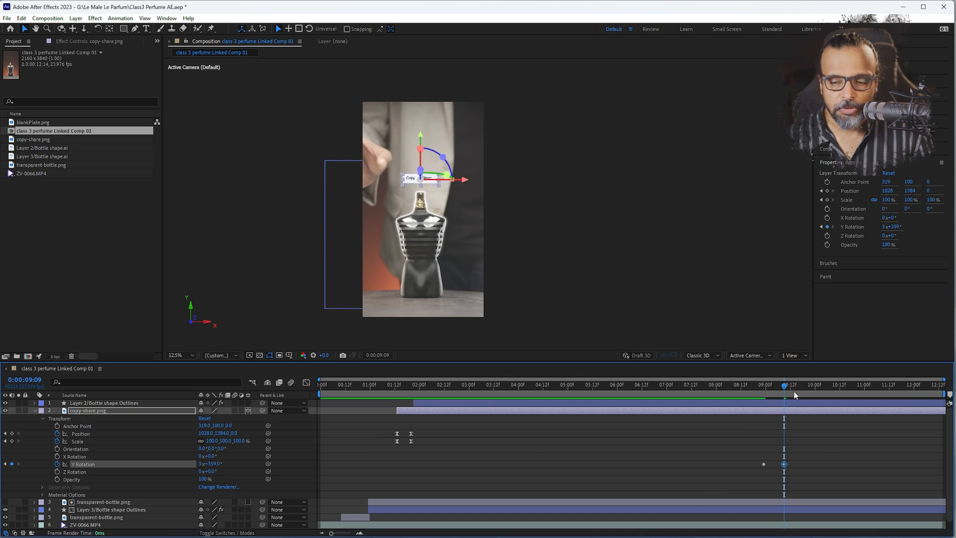
left_click_drag(769, 387, 756, 387)
key("space")
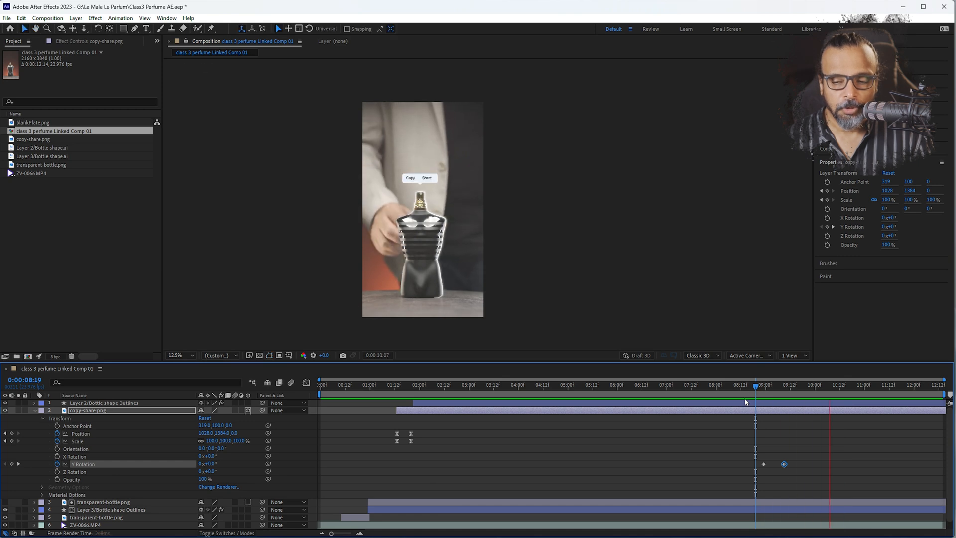
left_click(754, 387)
scroll(410, 178, "up", 3)
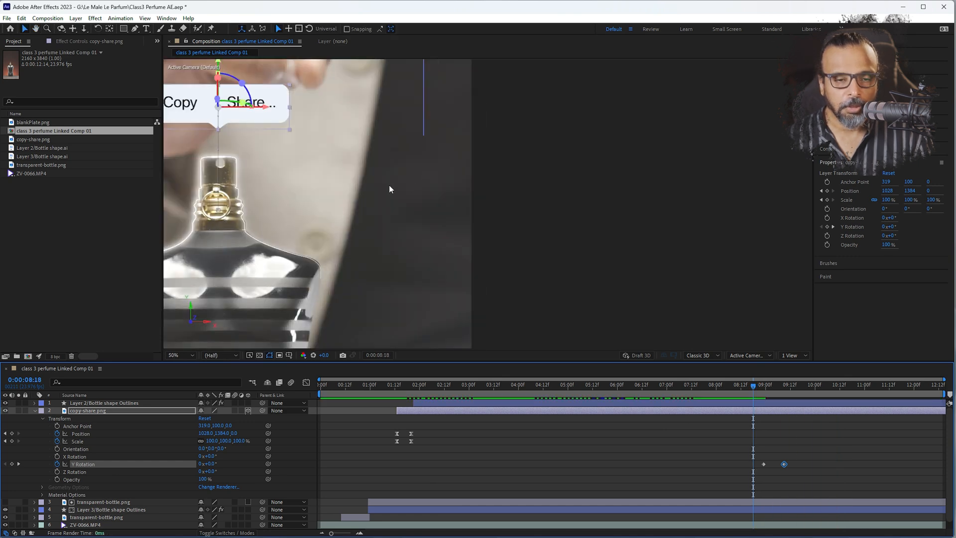
key("space")
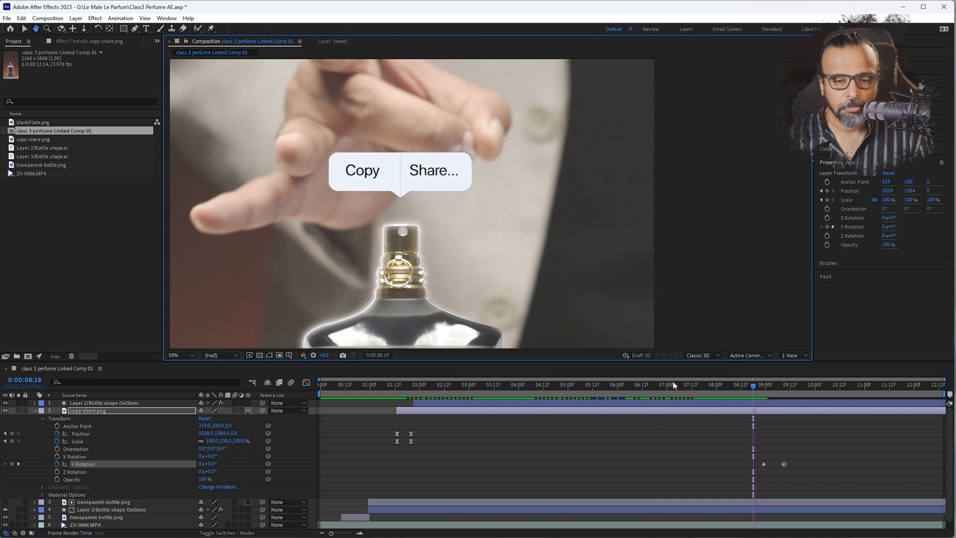
key("space")
Set the layer's Y Rotation to 6x+137° at 0:00:09:09 and play back the faster spin
left_click_drag(734, 384, 782, 389)
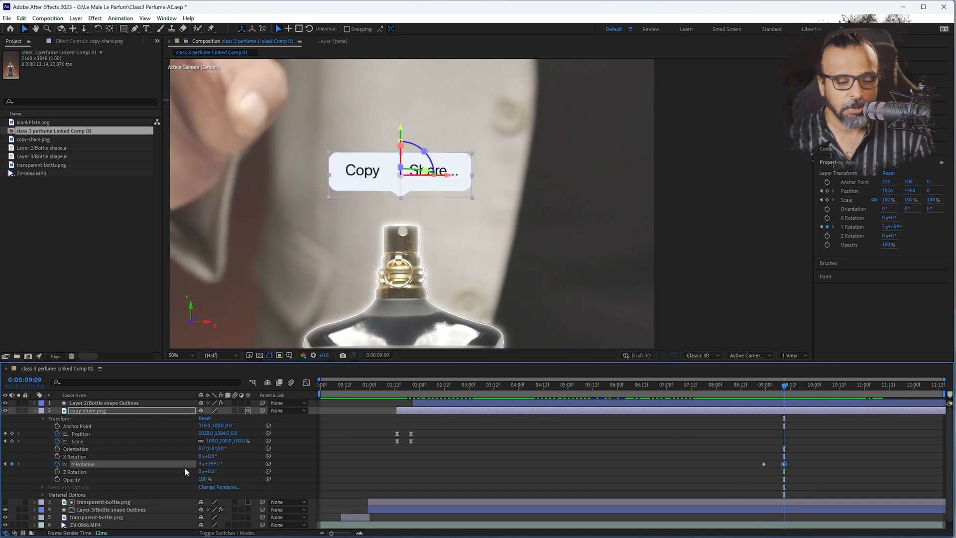
left_click_drag(215, 466, 614, 439)
left_click(756, 387)
key("space")
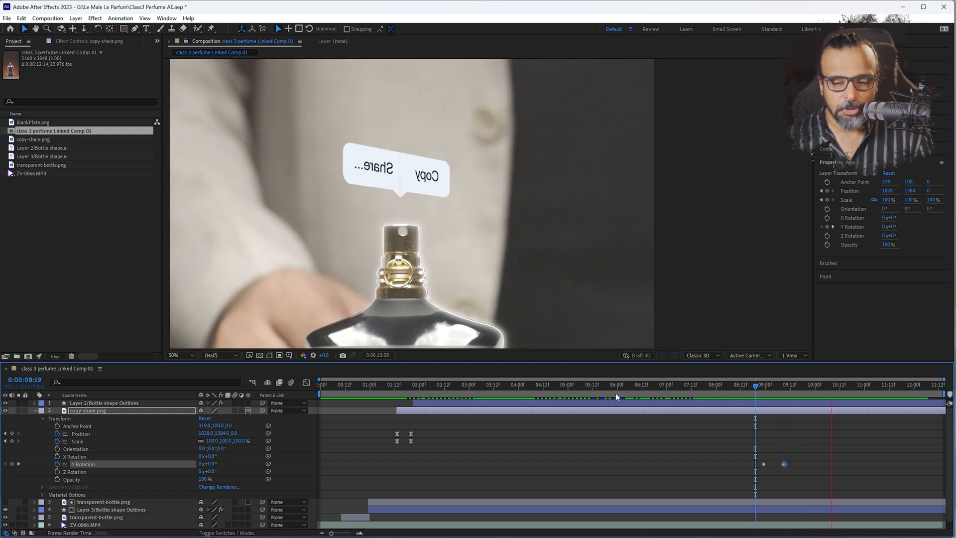
Add a Position keyframe to the copy-share.png layer at 0:00:08:23, where the spin starts
mouse_move(757, 386)
left_mouse_down()
mouse_move(795, 387)
mouse_move(763, 386)
left_mouse_up()
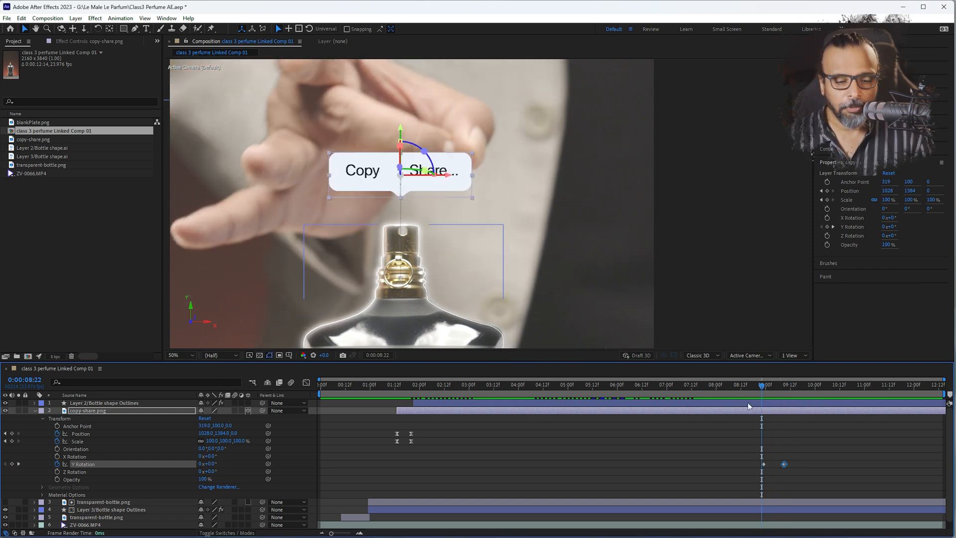
left_click_drag(761, 389, 764, 389)
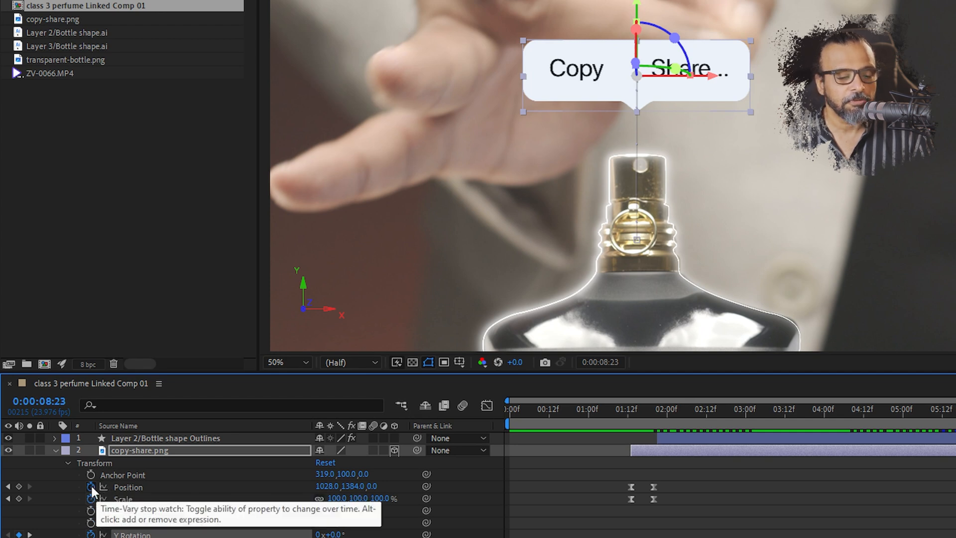
left_click(19, 486)
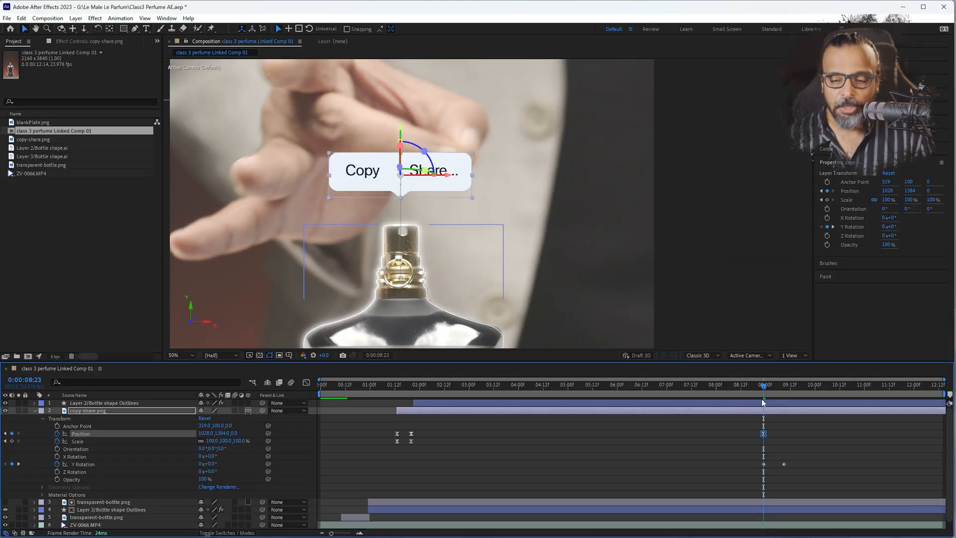
Set the copy-share.png layer's position at 0:00:09:09 to about 1028, 1923, -3336 and check the start of the movement
left_click_drag(764, 386, 783, 387)
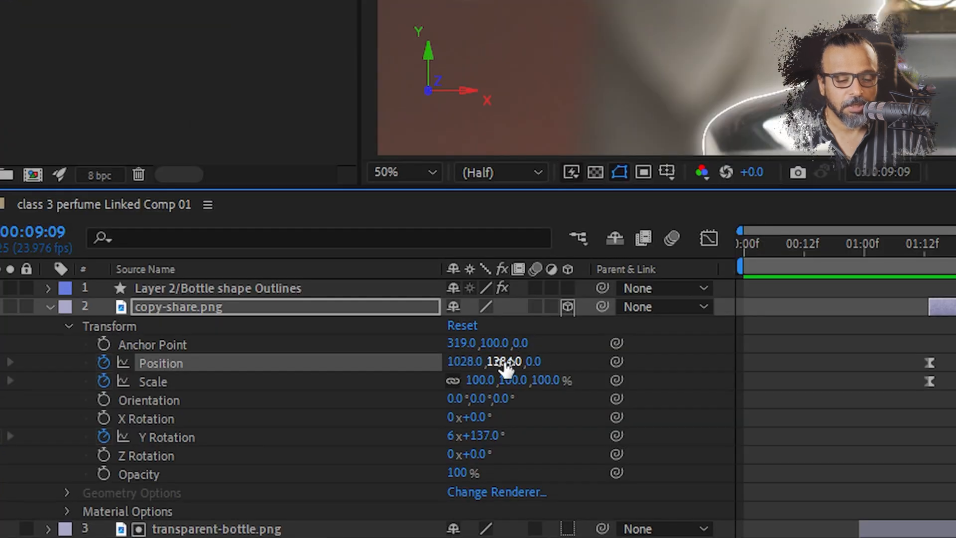
left_click_drag(530, 361, 200, 344)
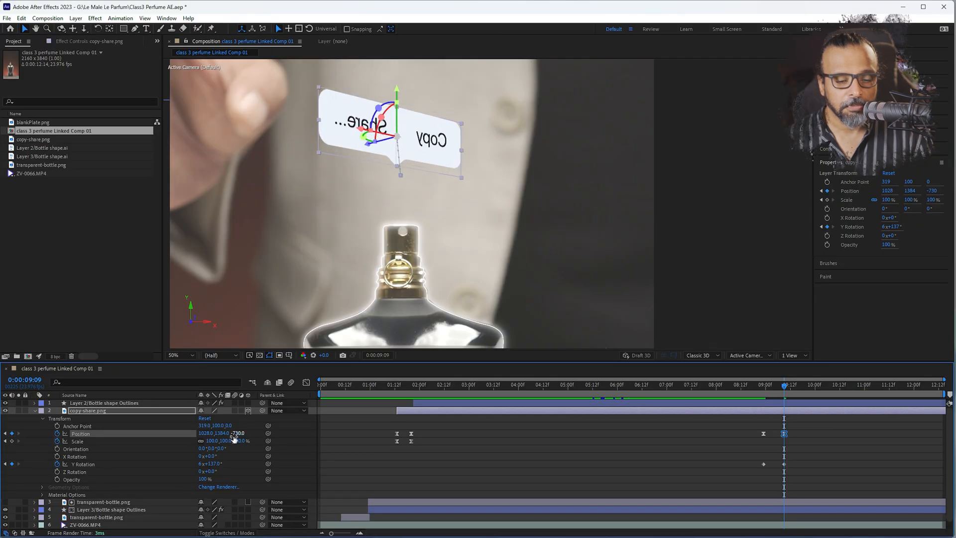
left_click_drag(241, 437, 194, 436)
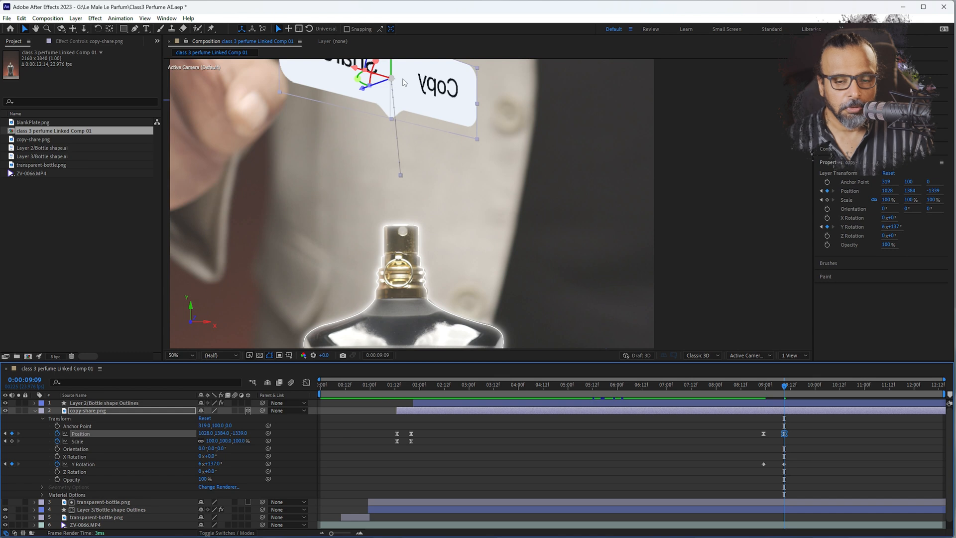
scroll(421, 152, "down", 4)
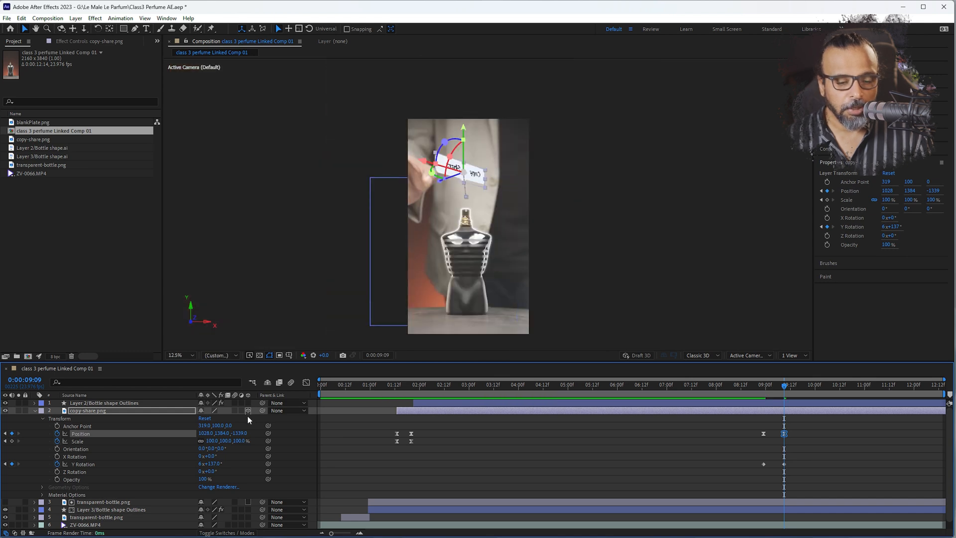
left_click_drag(234, 433, 174, 433)
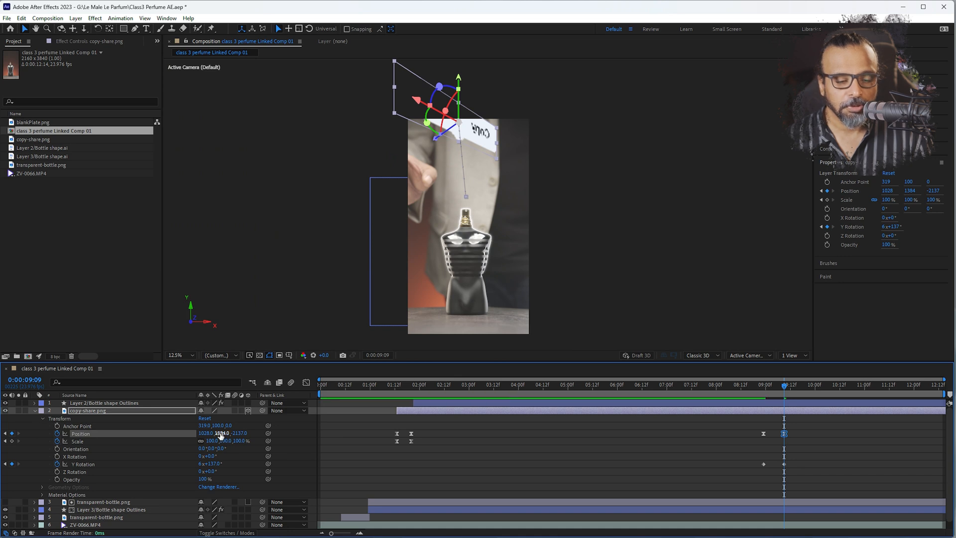
left_click_drag(221, 433, 420, 427)
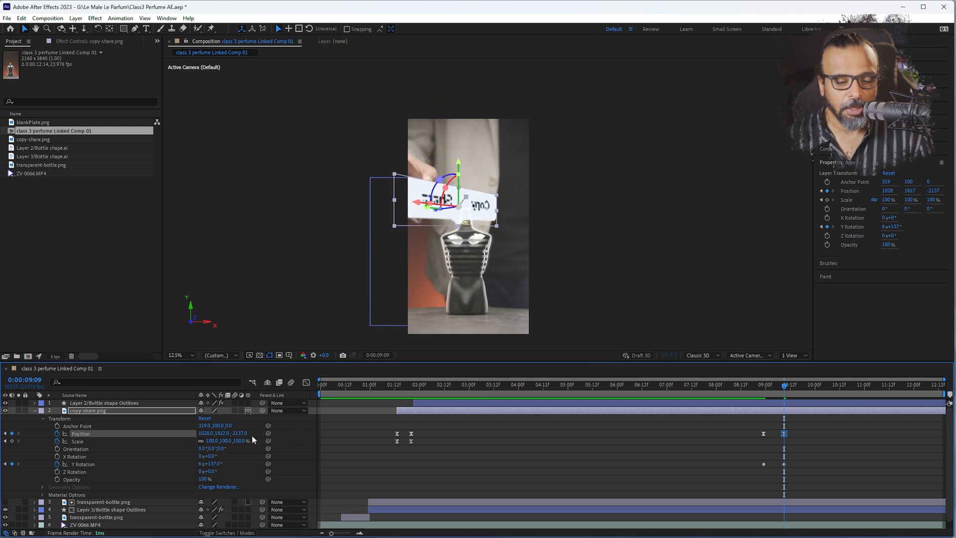
left_click_drag(240, 433, 75, 431)
left_click_drag(225, 435, 48, 426)
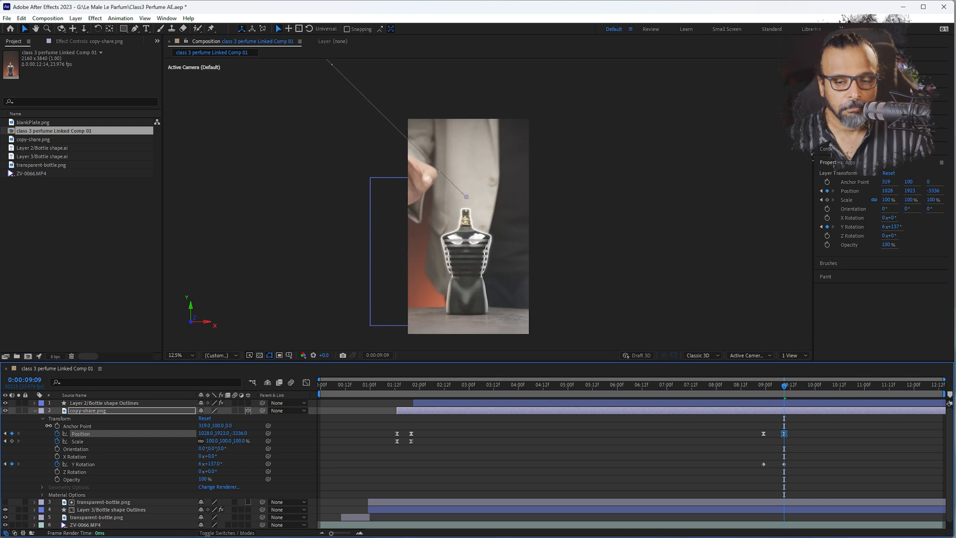
left_click(766, 388)
left_click_drag(765, 390, 758, 387)
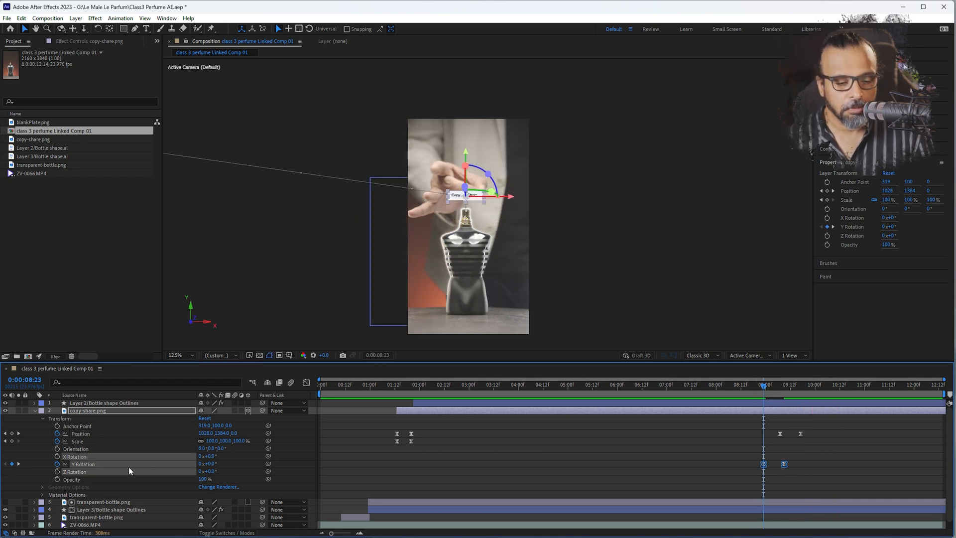
Reshape the Y Rotation speed graph so the spin peaks at its first keyframe and eases out toward the last
left_click(85, 464)
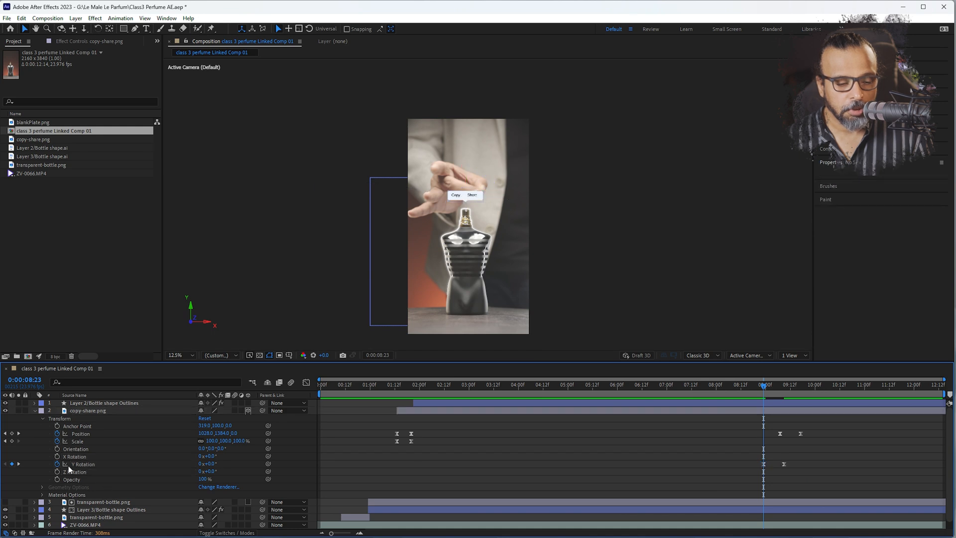
left_click(300, 412)
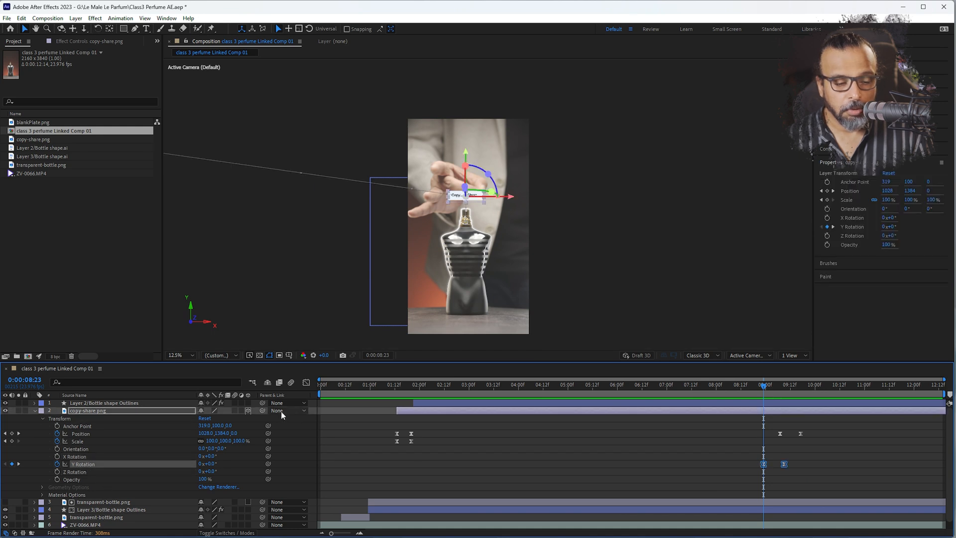
left_click(306, 382)
left_click_drag(771, 506, 764, 509)
left_click_drag(793, 384, 747, 387)
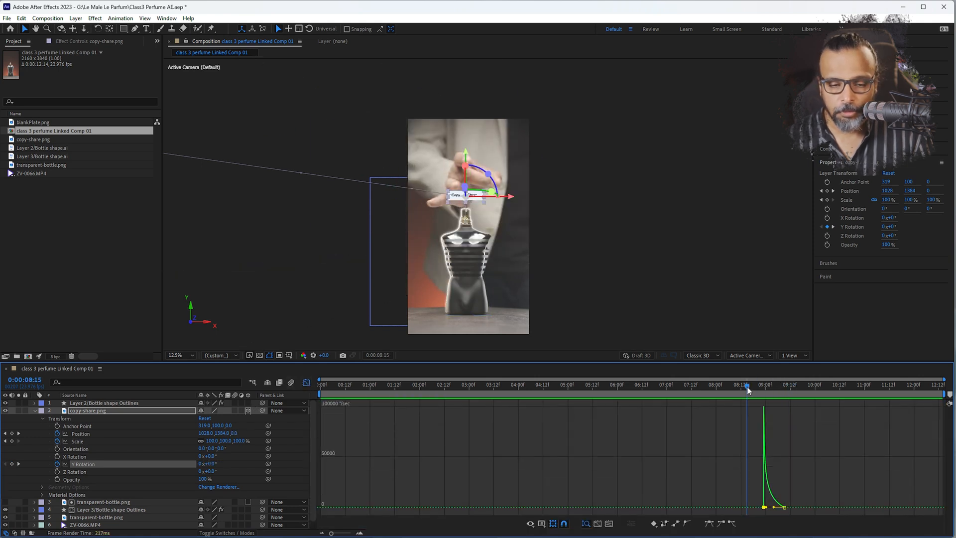
left_click(304, 383)
Play back the spinning label animation and select the Position keyframe that starts its move toward the camera
key("space")
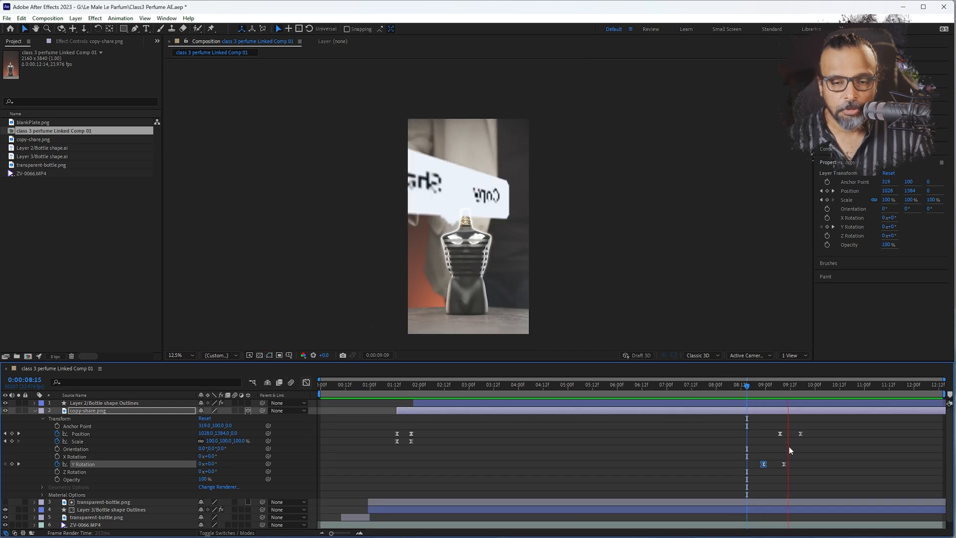
key("space")
mouse_move(774, 425)
left_mouse_down()
mouse_move(822, 451)
mouse_move(787, 435)
left_mouse_up()
left_click(748, 389)
key("space")
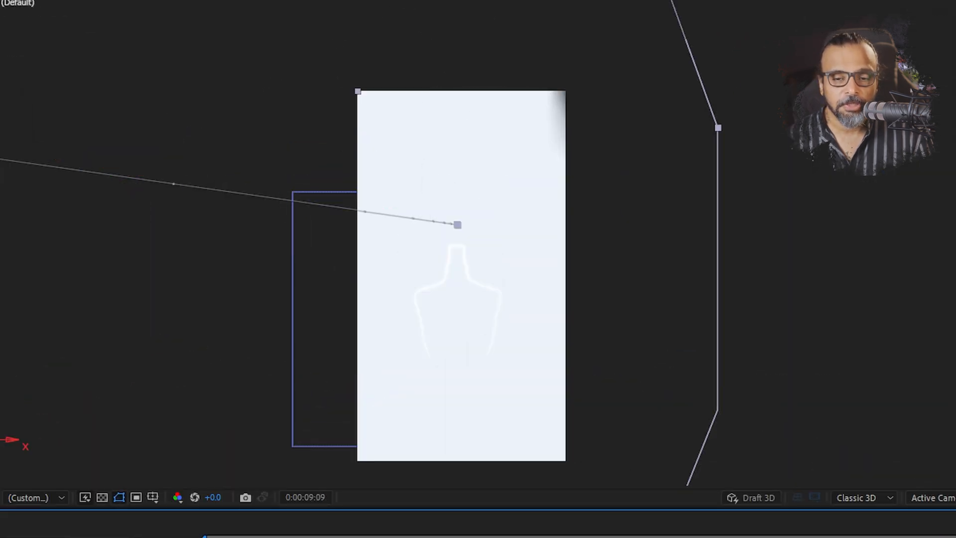
Step frame by frame between 0:00:08:20 and 0:00:09:04 to examine the motion blur on the spinning label
key("Page_Up")
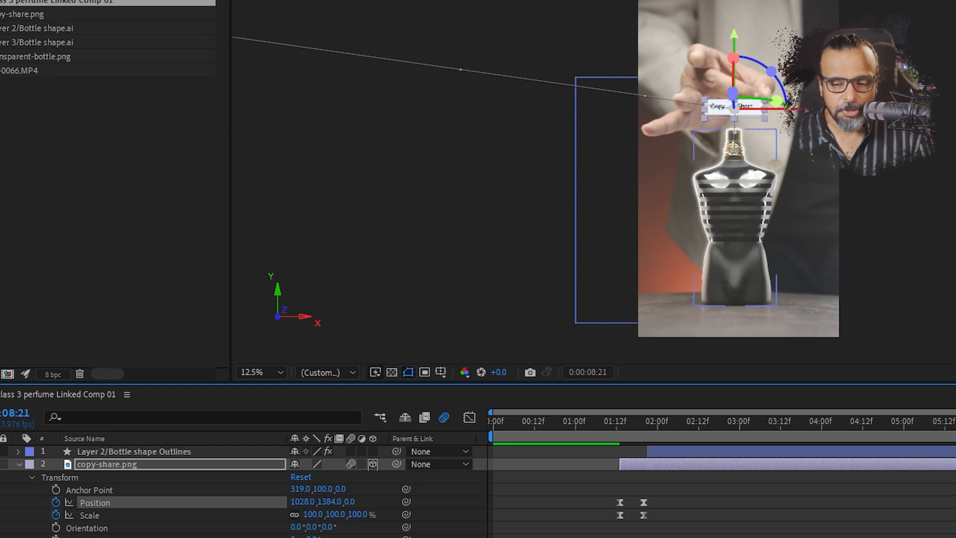
key("Page_Down")
key("Page_Down")
key("Page_Down")
key("Page_Down")
key("Page_Down")
key("Page_Down")
key("Page_Down")
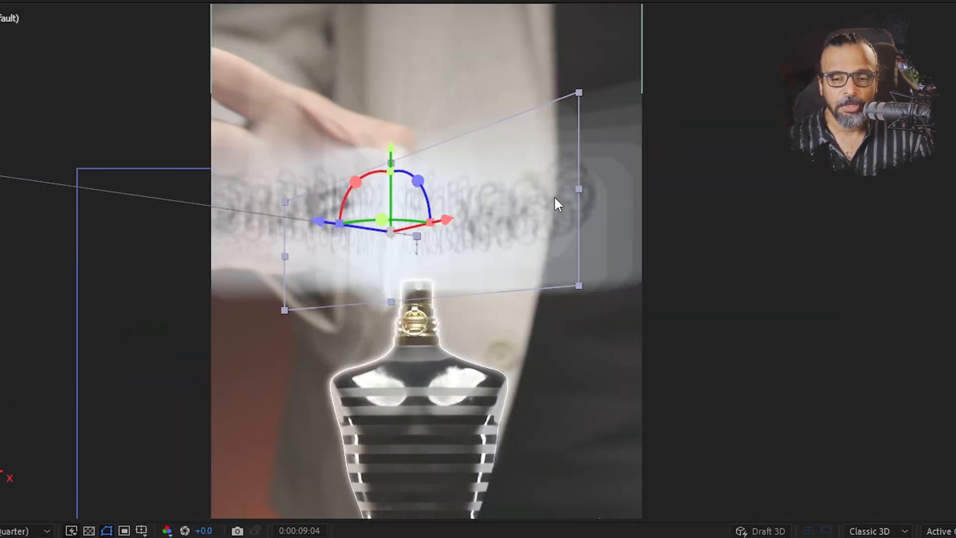
key("Page_Up")
key("Page_Up")
key("Page_Up")
key("Page_Up")
key("Page_Up")
key("Page_Up")
key("Page_Up")
key("Page_Up")
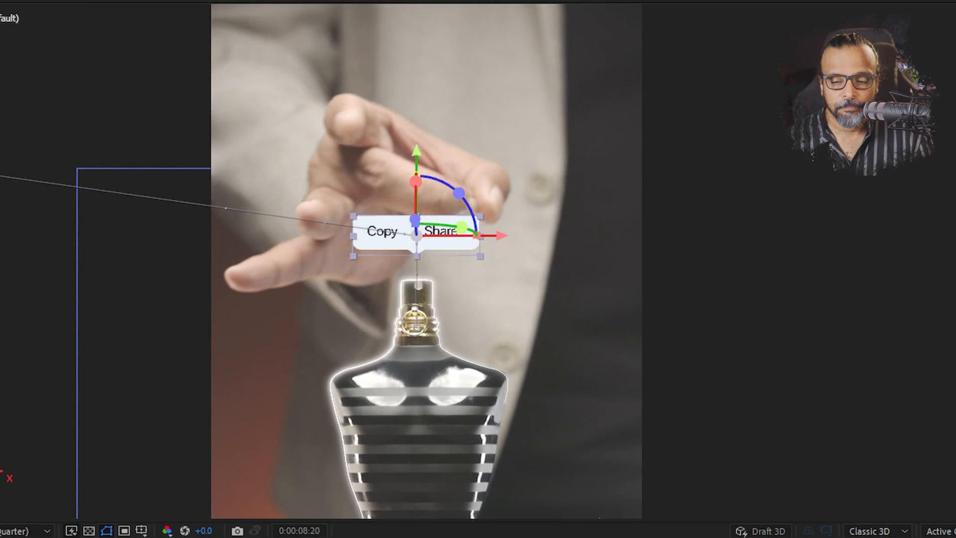
Replay the label's spin and flight from around 0:00:08:19 several times and step through its frames up to 0:00:09:06
key("space")
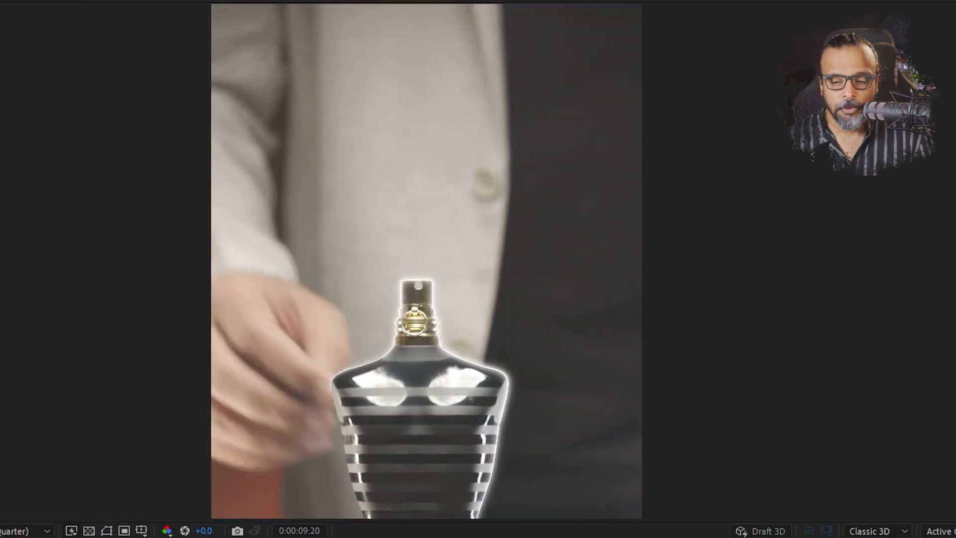
key("space")
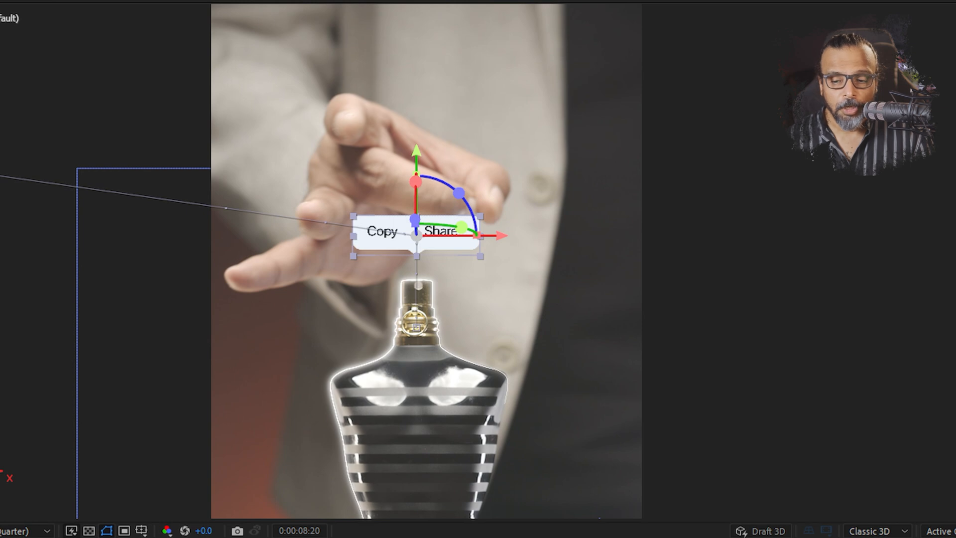
key("Page_Up")
key("Page_Up")
key("Page_Up")
key("space")
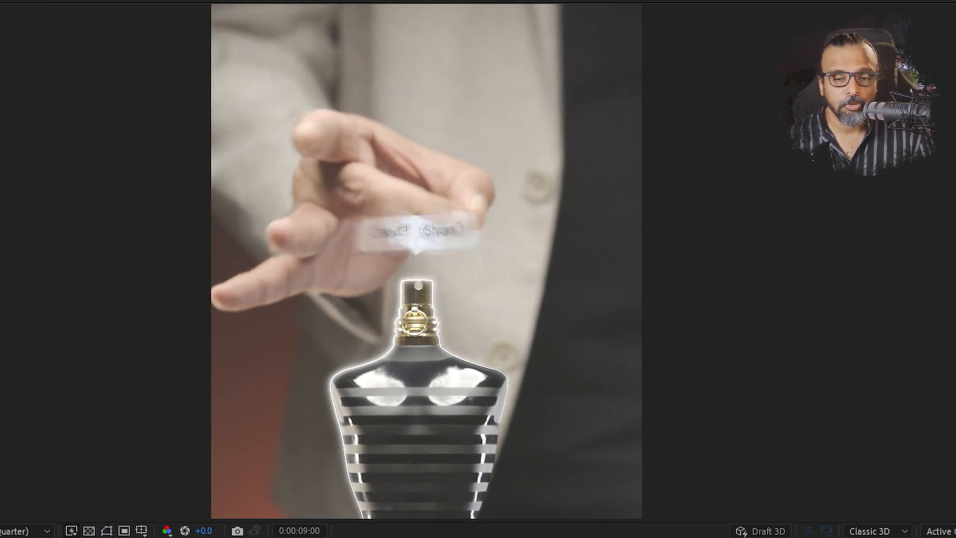
key("space")
key("Page_Up")
key("Page_Up")
key("Page_Up")
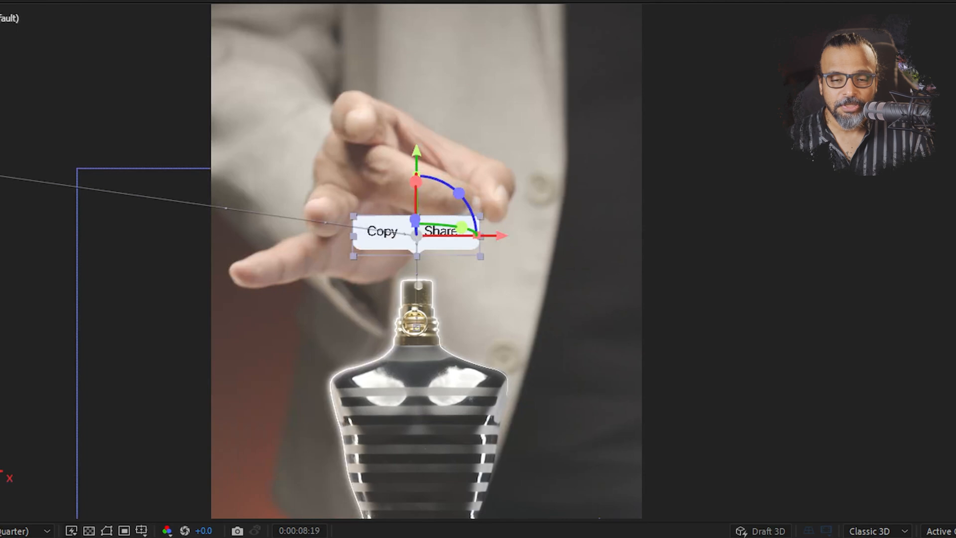
key("space")
key("space")
key("Page_Down")
key("Page_Down")
key("Page_Down")
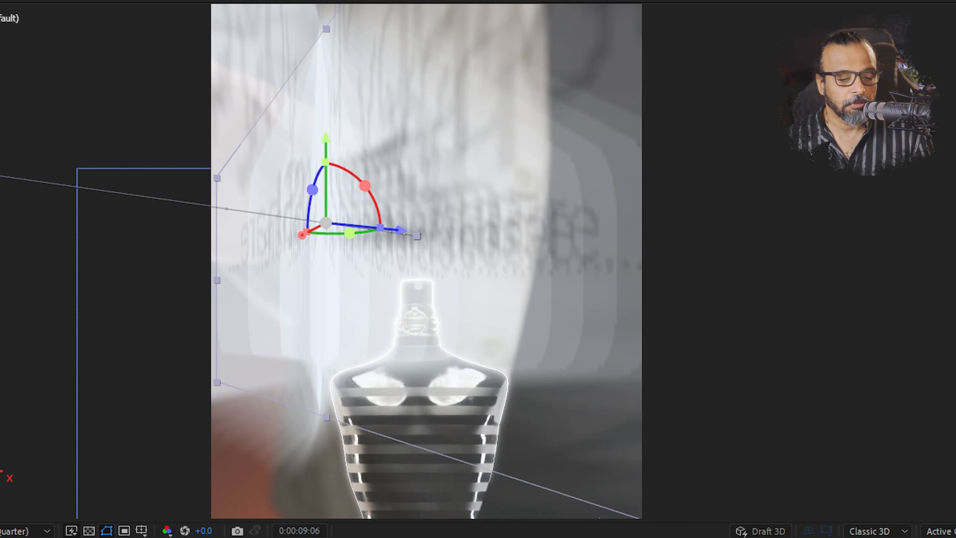
Create a two-node camera named Camera 1 with the 50mm preset and depth of field enabled
right_click(76, 470)
mouse_move(138, 365)
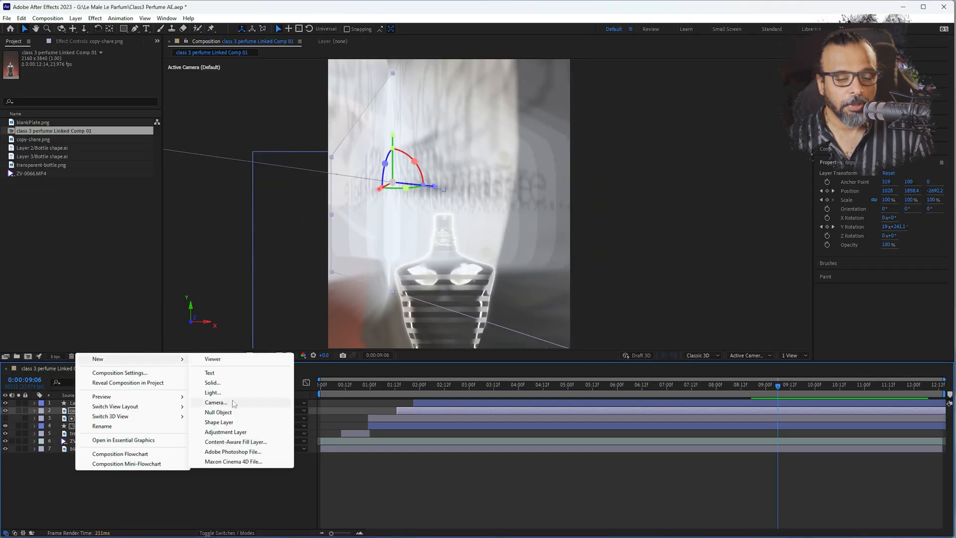
left_click(234, 404)
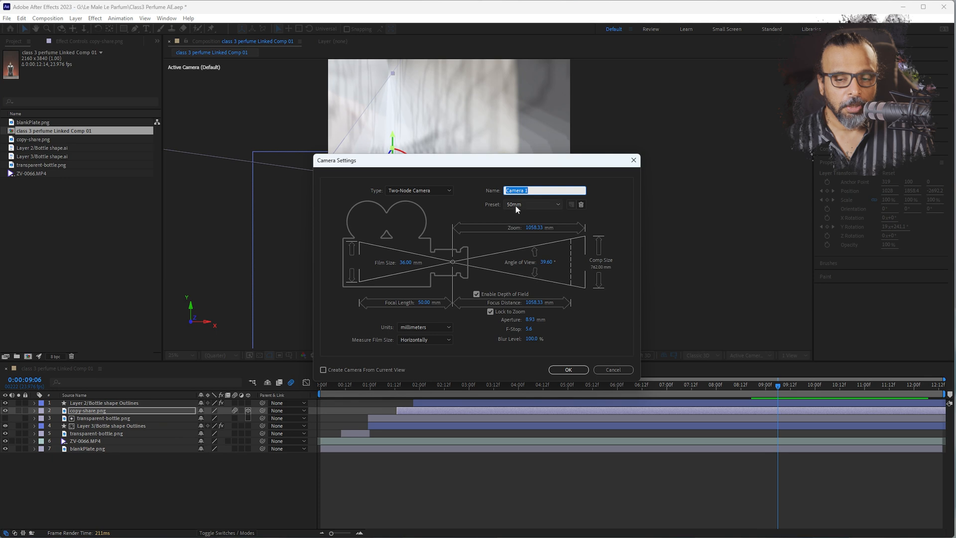
left_click(568, 370)
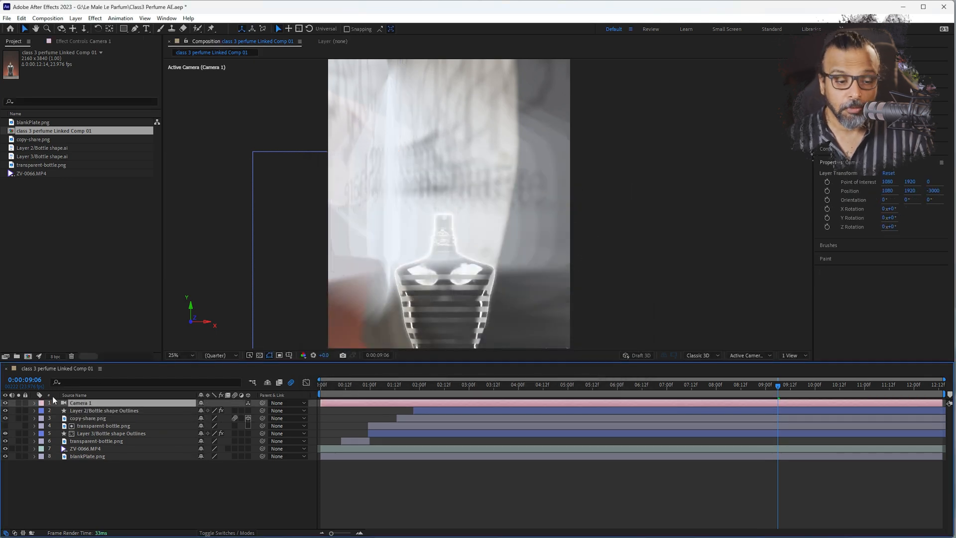
Raise Camera 1's Aperture to about 202 pixels and check the label's depth-of-field blur on frames around 0:00:09:03
left_click(33, 402)
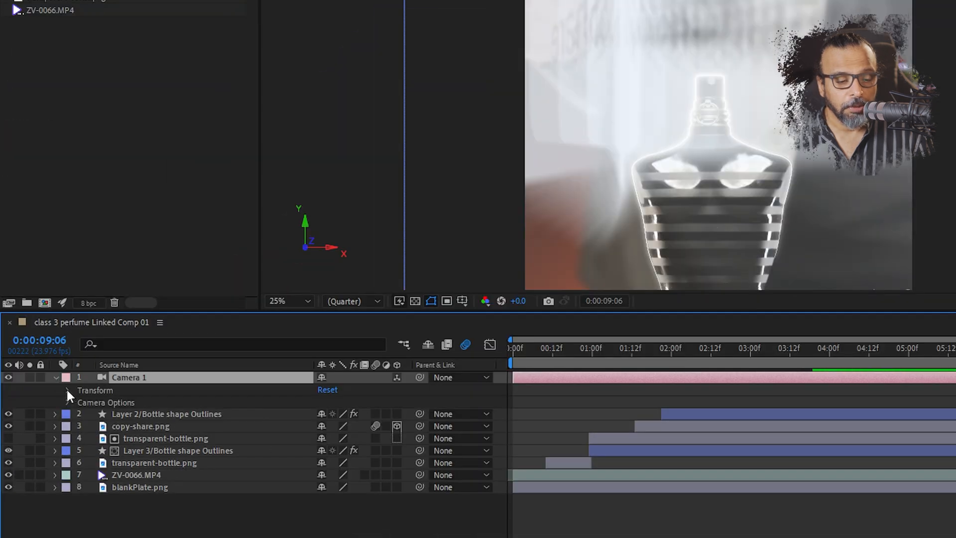
left_click(67, 403)
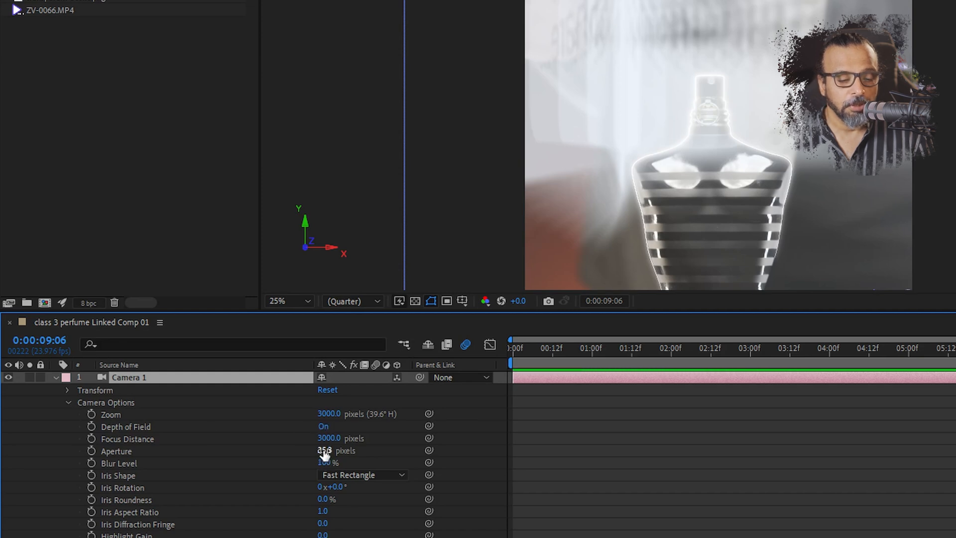
left_click_drag(326, 450, 404, 443)
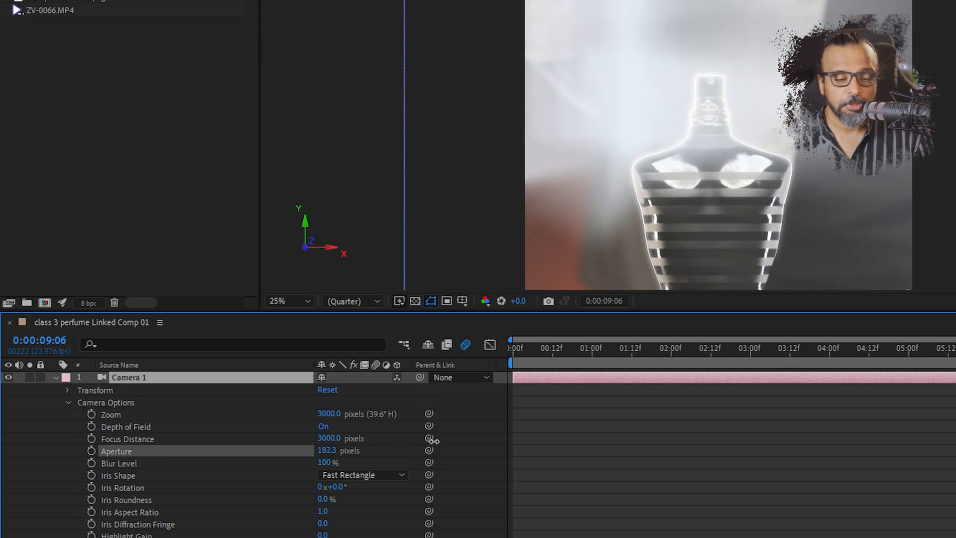
left_click_drag(440, 441, 441, 440)
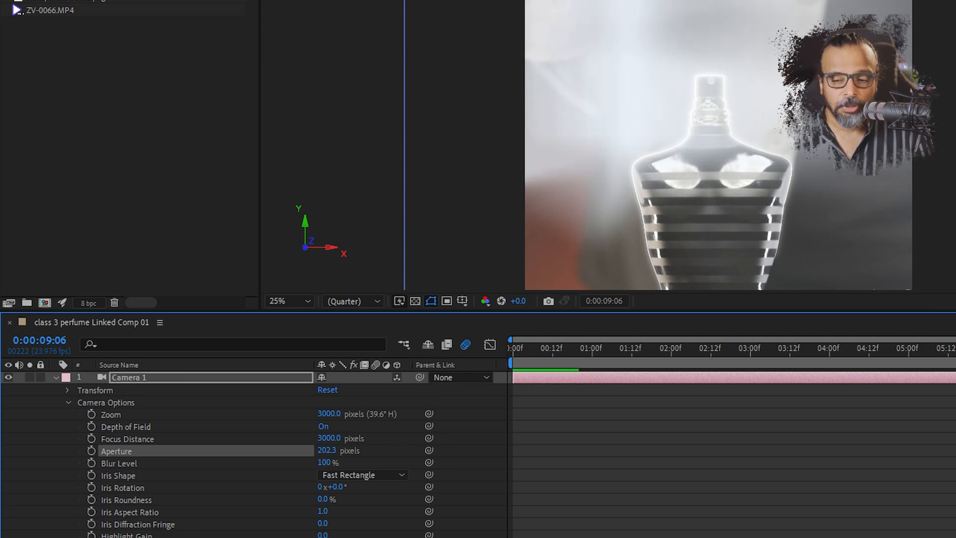
key("Page_Up")
key("Page_Up")
key("Page_Up")
key("Page_Up")
key("Page_Down")
key("Page_Down")
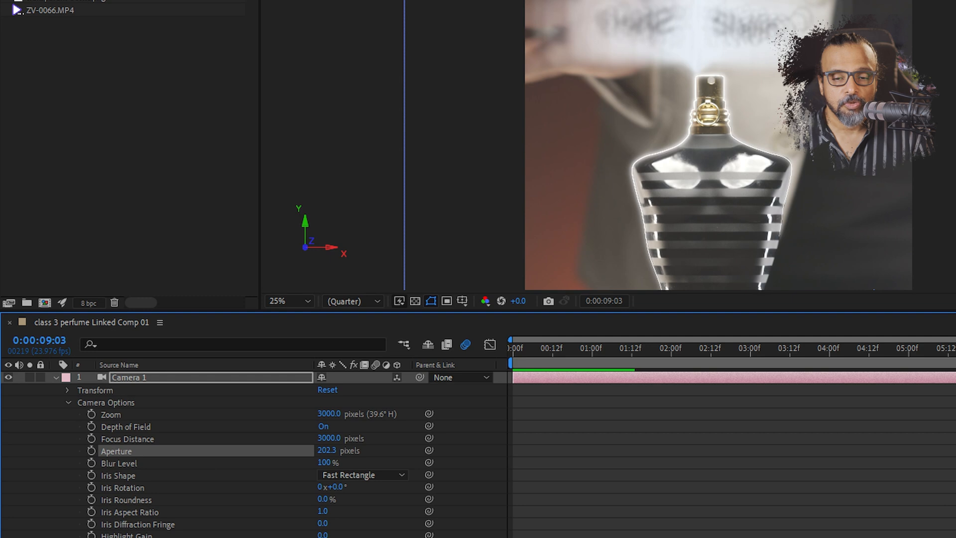
key("Page_Up")
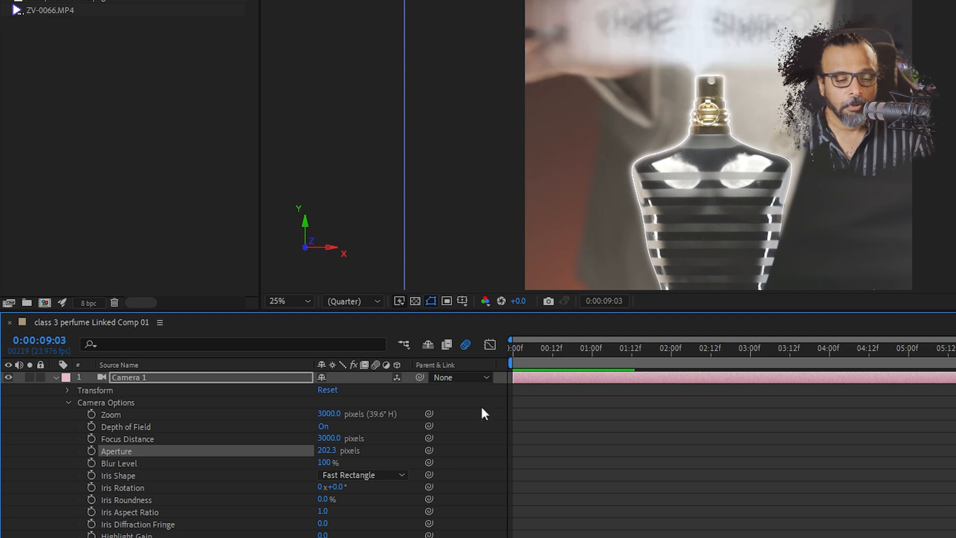
Try an Aperture of about 637 pixels on Camera 1 and preview the stronger blur
left_click_drag(329, 453, 620, 430)
key("space")
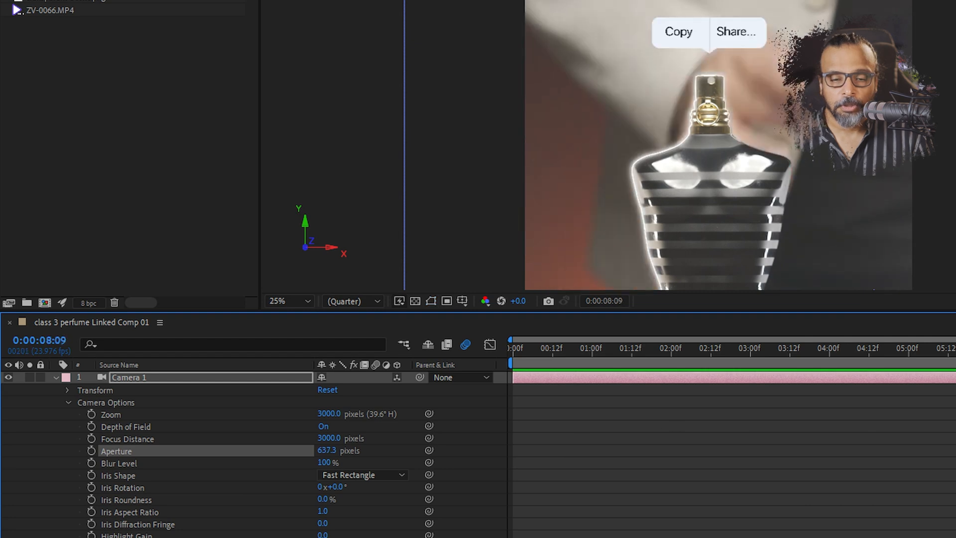
key("space")
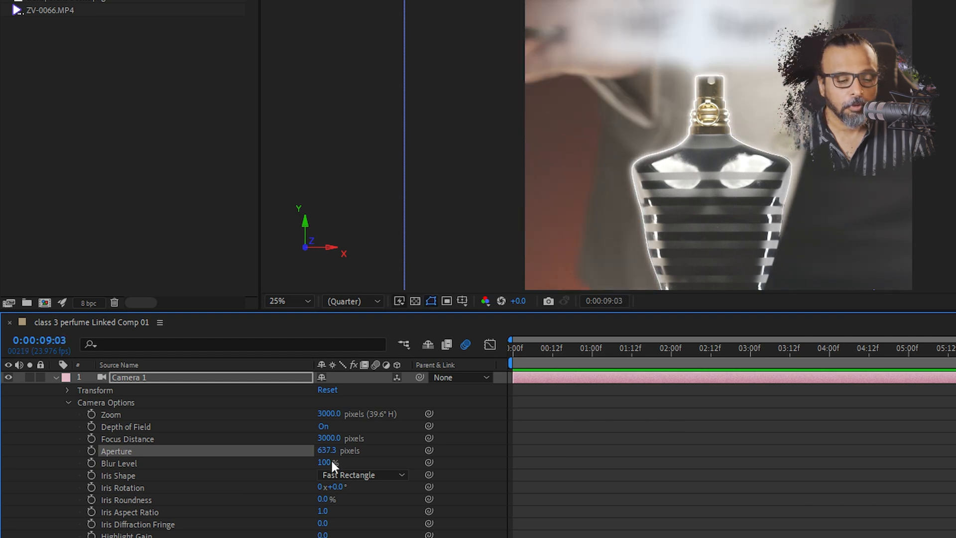
Set Camera 1's Aperture to about 359 pixels and play back the composition with the whole frame in view
left_click_drag(329, 451, 138, 458)
key("space")
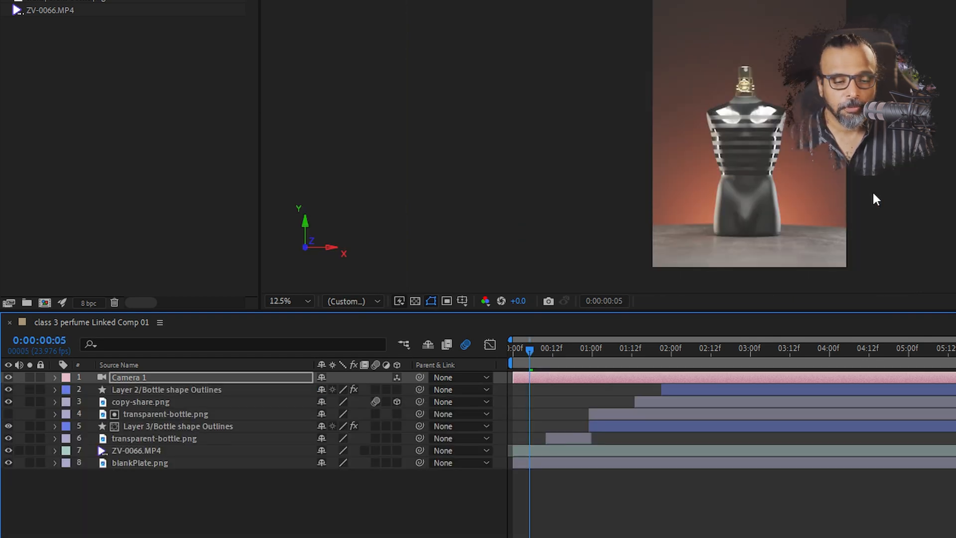
left_click_drag(821, 188, 715, 154)
key("space")
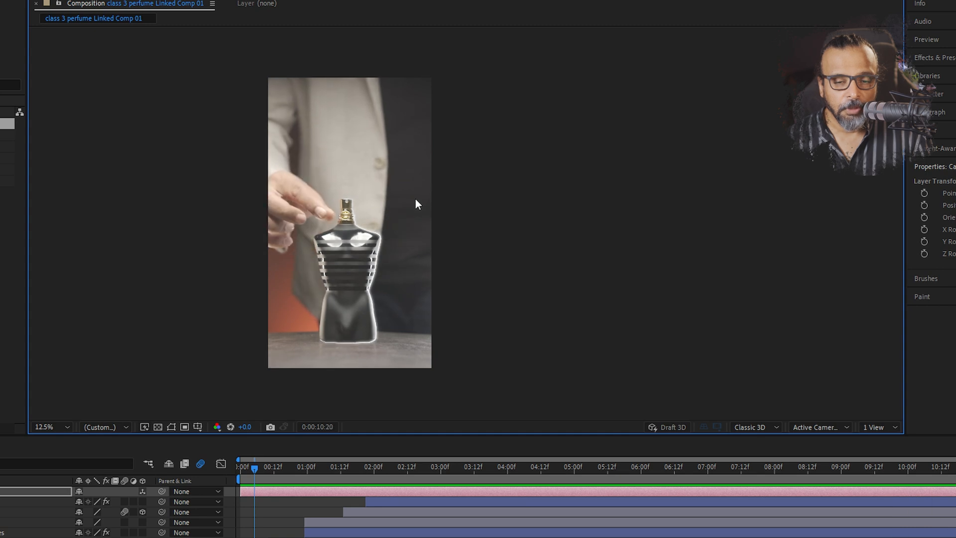
key("space")
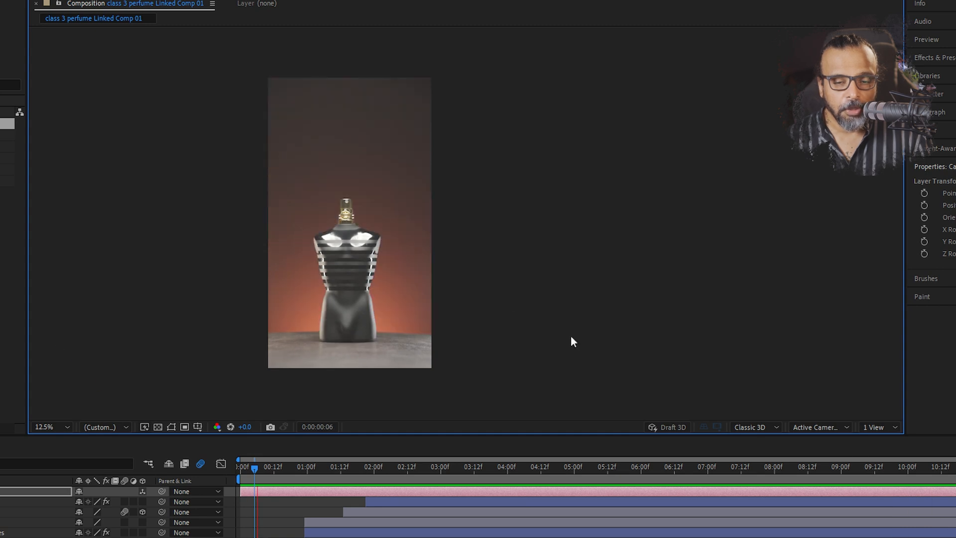
Go to 0:00:11:16 and reveal the Offset keyframes of the Layer 2/Bottle shape Outlines layer
left_click_drag(852, 466, 907, 464)
key("space")
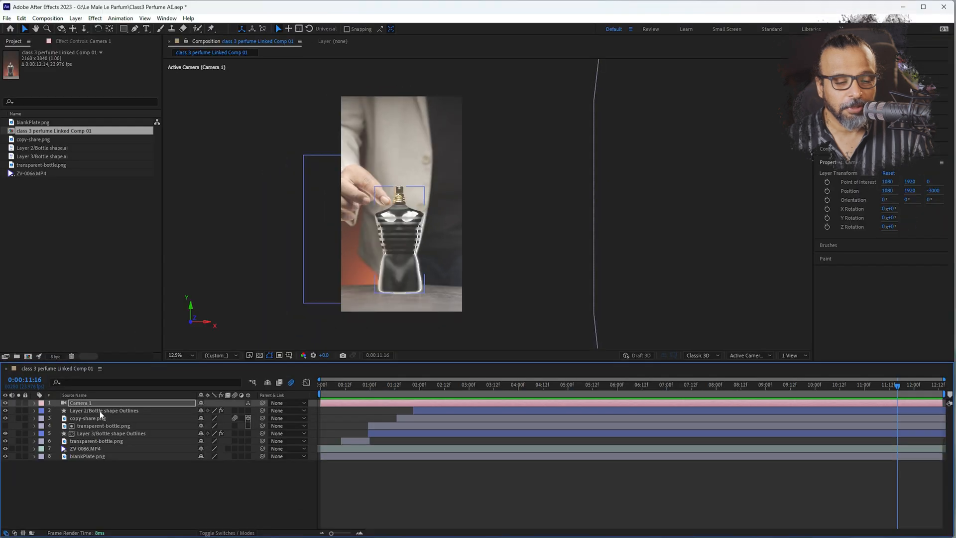
left_click(100, 411)
left_click(5, 411)
left_click(5, 412)
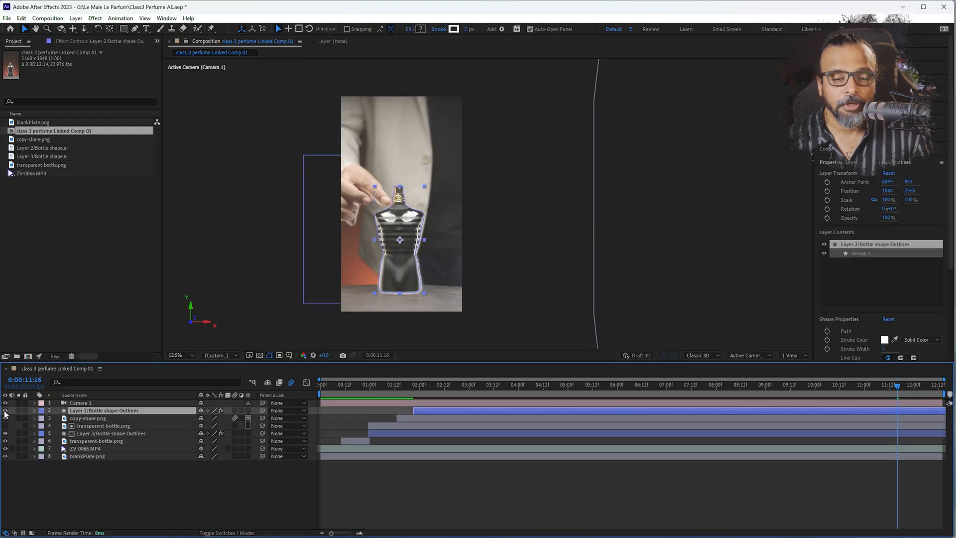
left_click(35, 411)
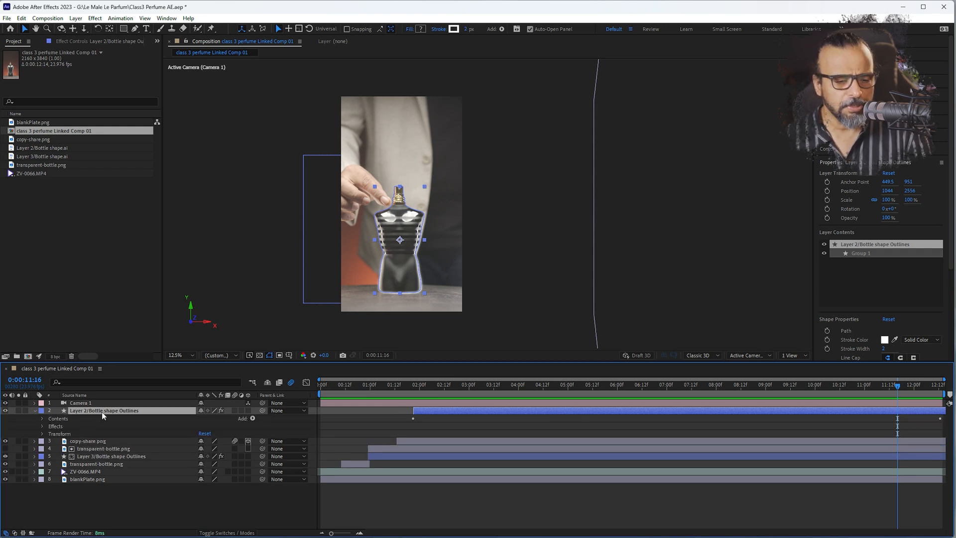
key("u")
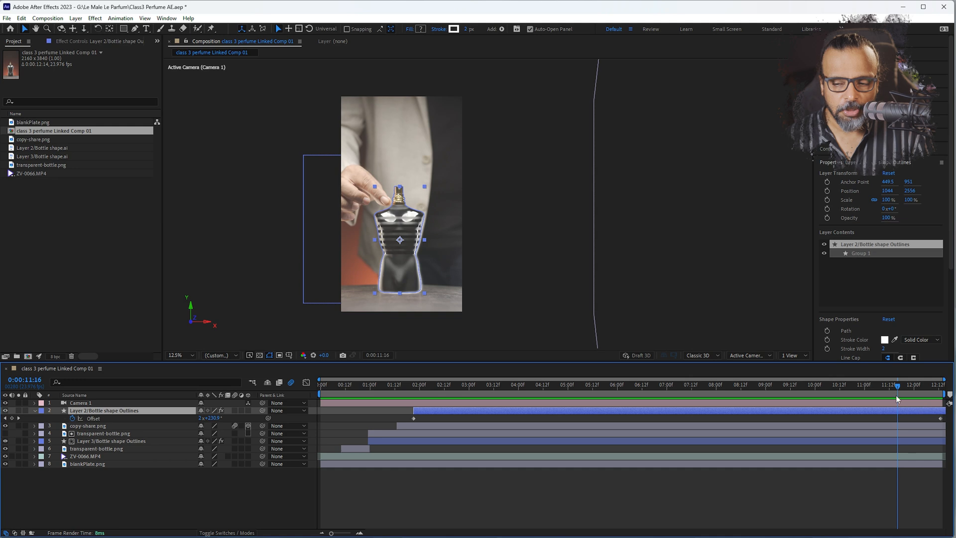
Key the outline's Offset at 3x+59.9° and replace the old end keyframe with it near 0:00:12:12
left_click_drag(212, 418, 302, 407)
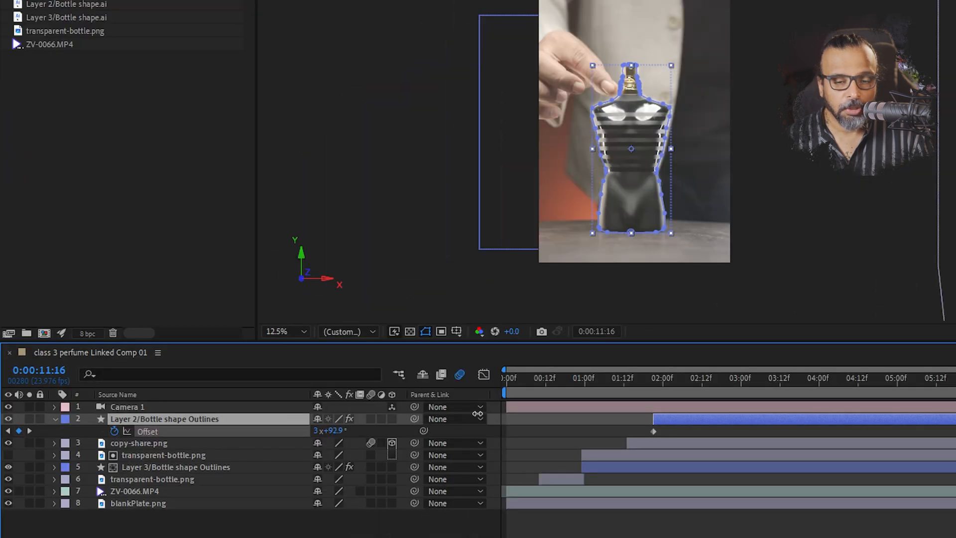
left_click_drag(477, 413, 453, 413)
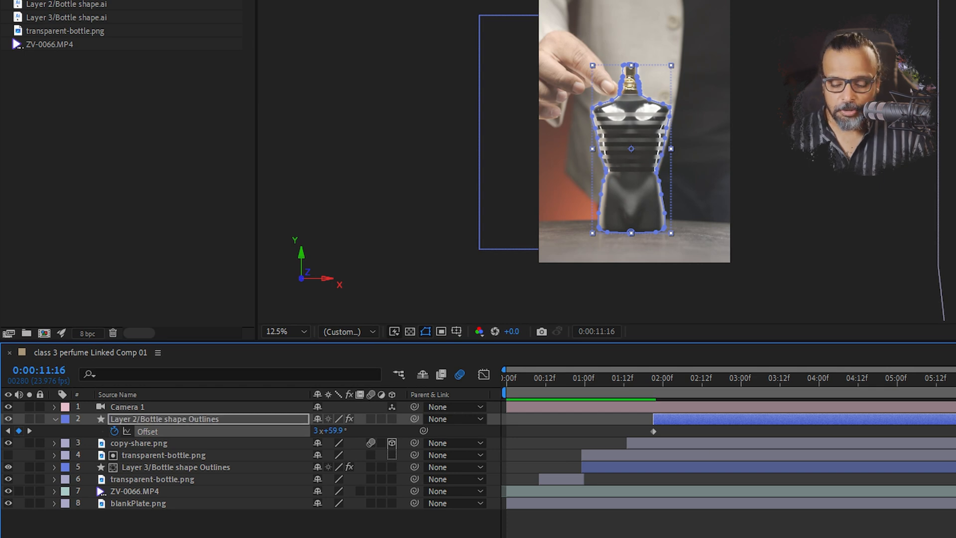
key("Delete")
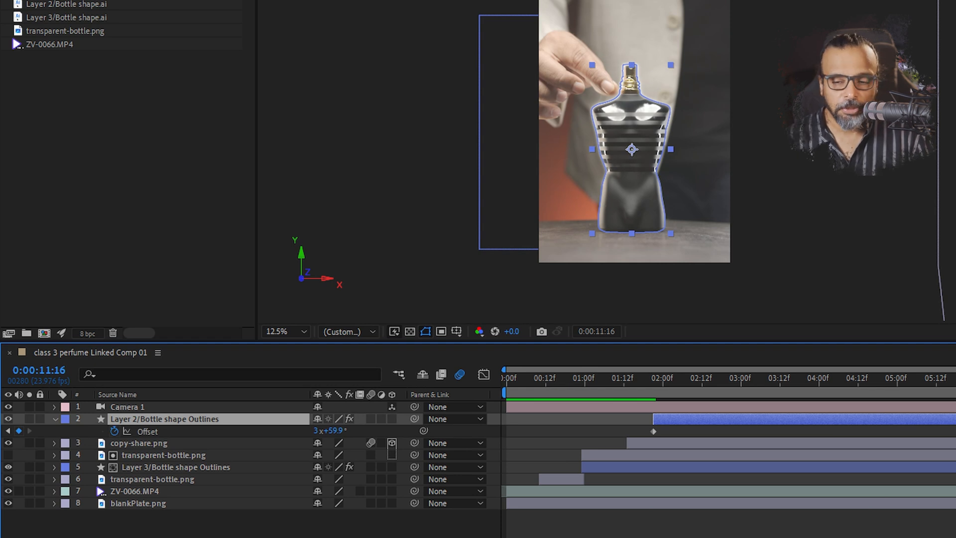
left_click_drag(955, 377, 771, 378)
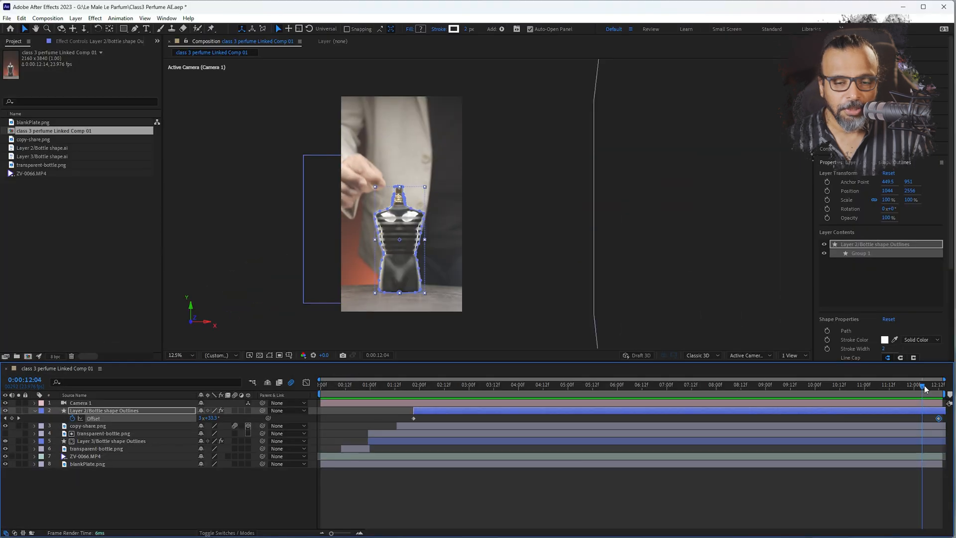
Split the Layer 2/Bottle shape Outlines layer at about 0:00:11:23
left_click_drag(925, 388, 901, 392)
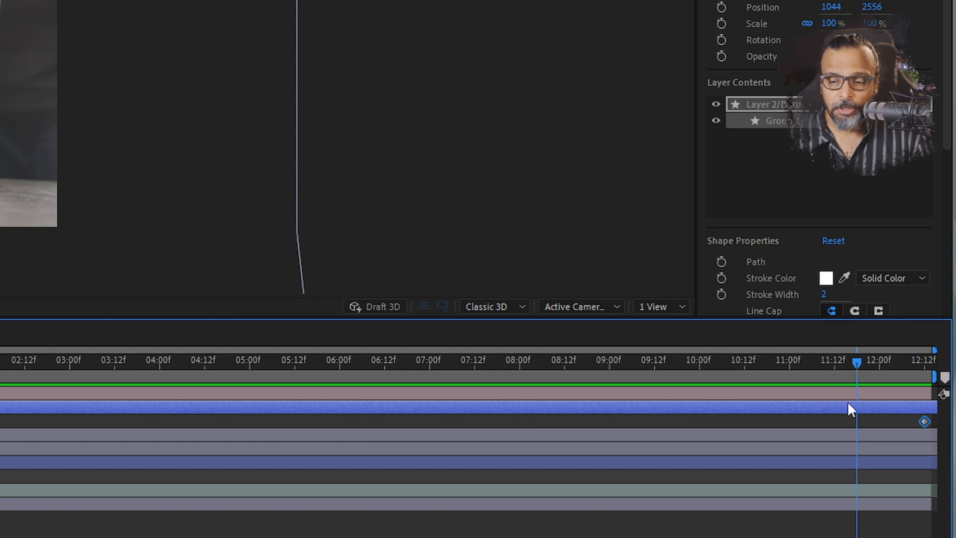
left_click_drag(855, 363, 874, 363)
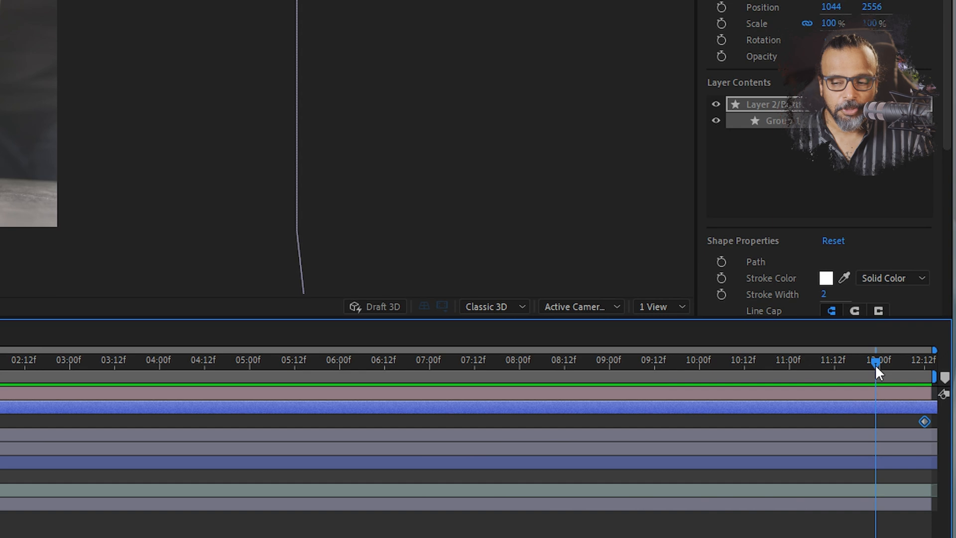
left_click(876, 408)
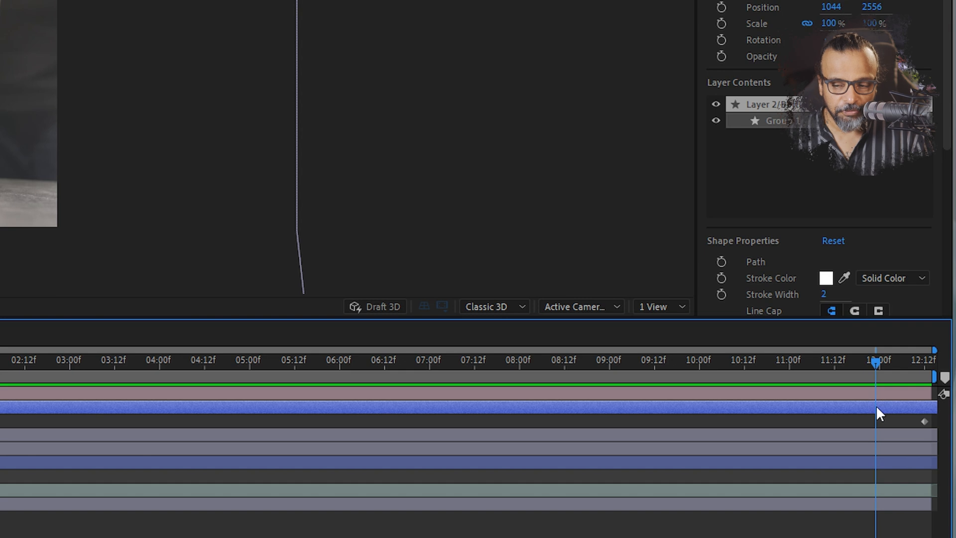
key("ctrl+shift+d")
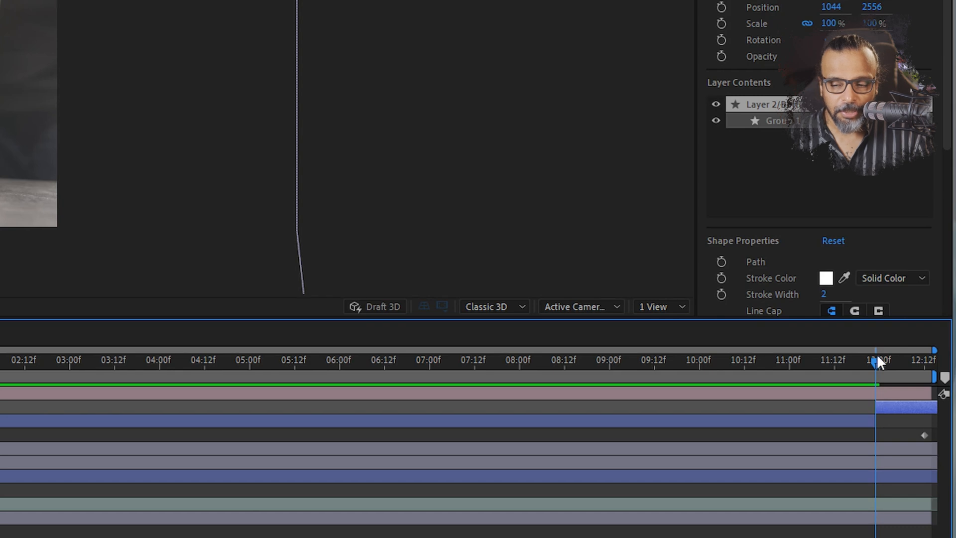
Add a Path keyframe at 0:00:11:22 to Path 1 in Group 1 of Layer 2/Bottle shape Outlines 2
scroll(103, 124, "up", 1)
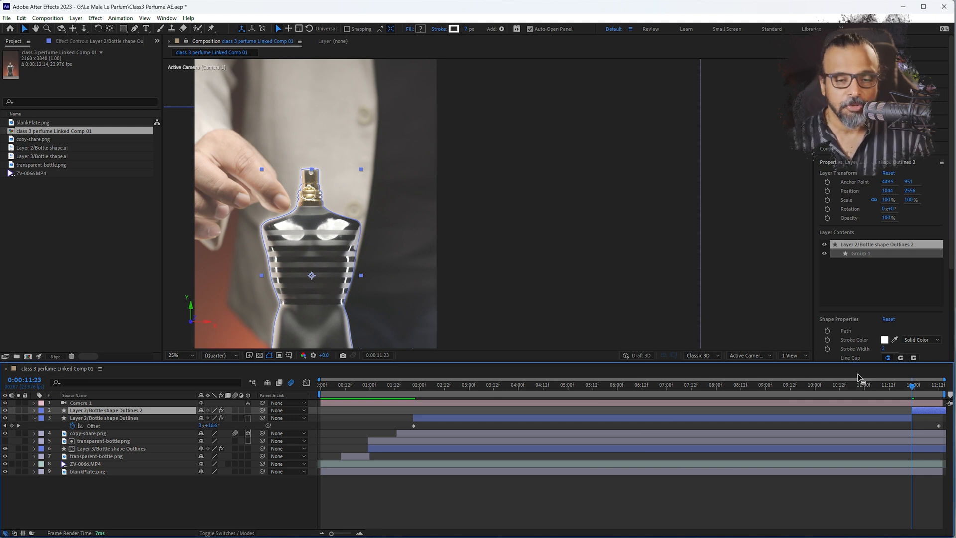
key("Page_Up")
left_click(34, 411)
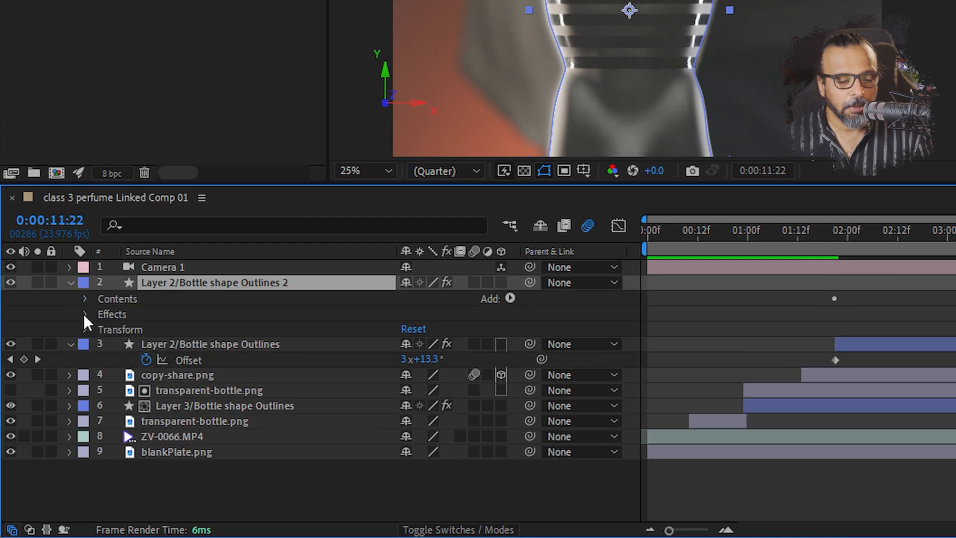
left_click(85, 299)
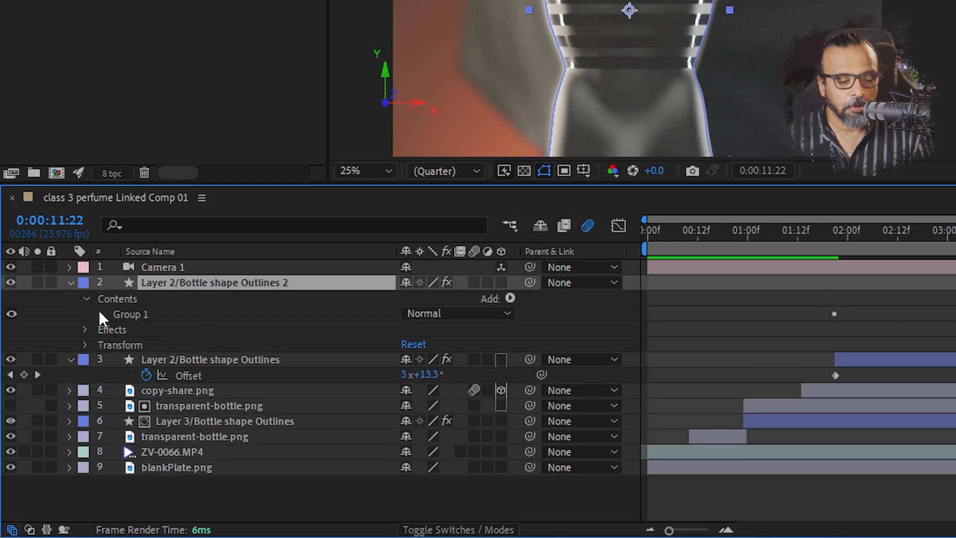
left_click(101, 314)
left_click(116, 328)
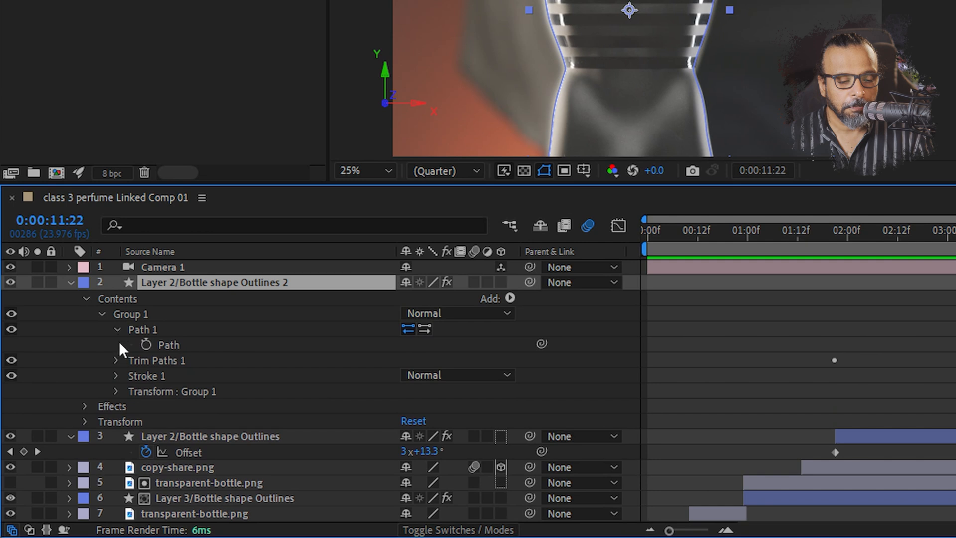
left_click(143, 345)
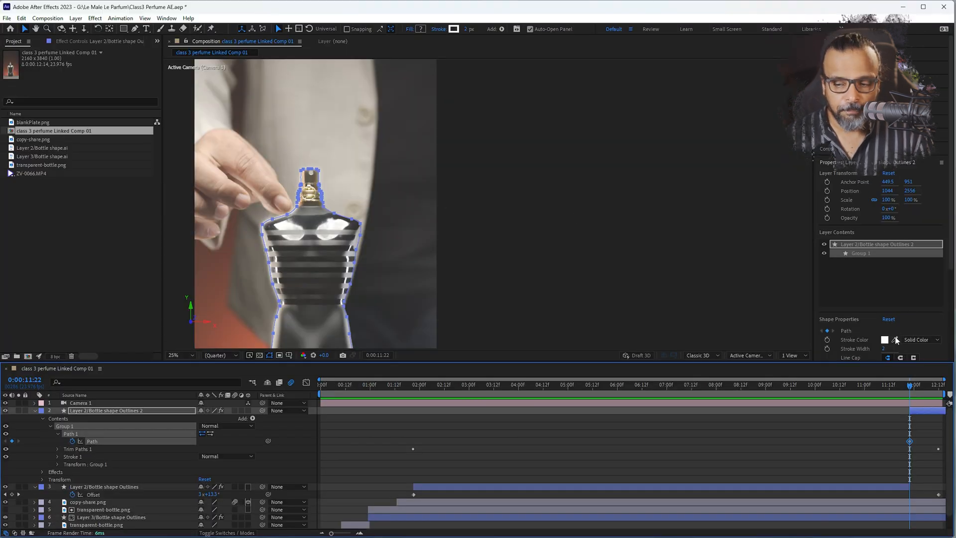
At 0:00:11:23, pull the outline vertex on the bottle's left shoulder up toward the fingertip
key("Page_Down")
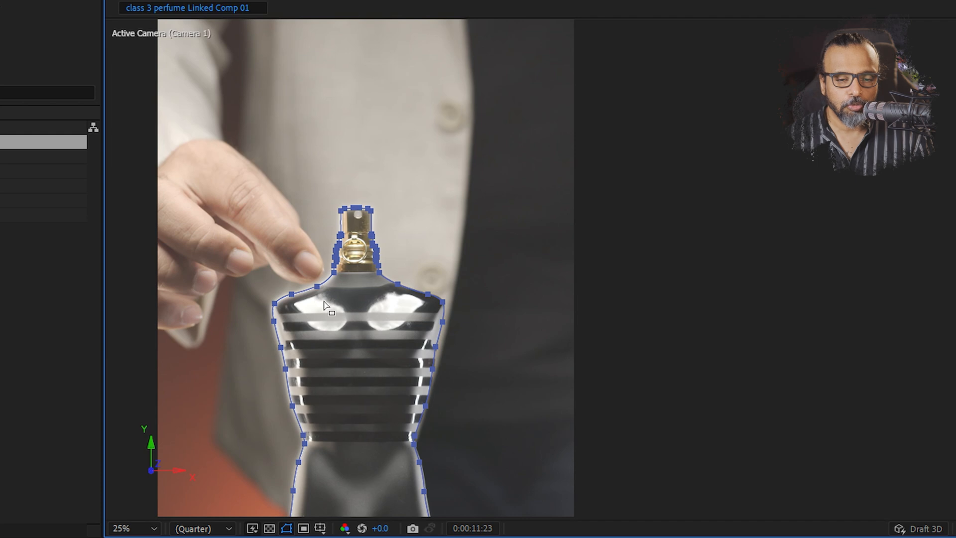
key("ctrl+t")
left_click(315, 285)
left_click_drag(316, 286, 310, 272)
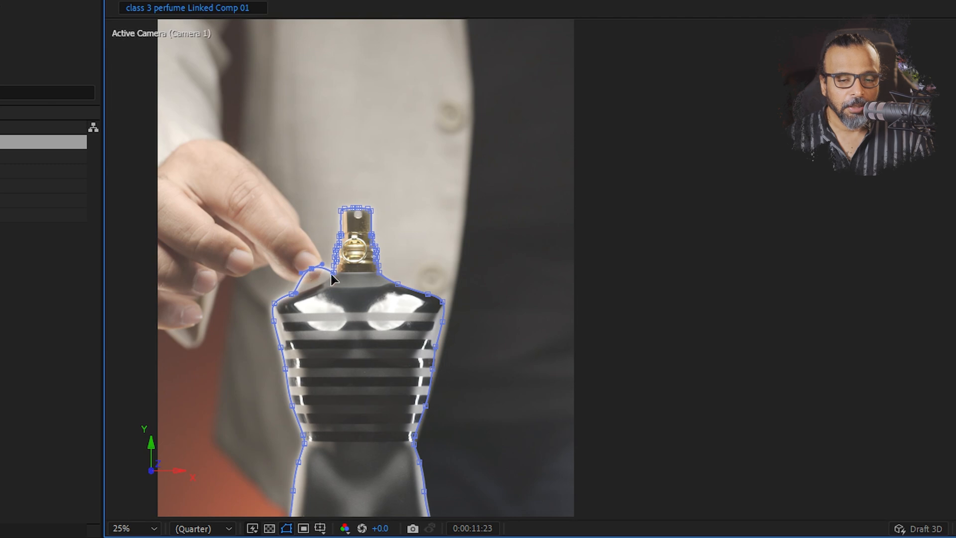
At 0:00:12:00, raise the outline's left shoulder and neck vertices into a smooth curve stretching up to the fingertip
scroll(322, 263, "up", 2)
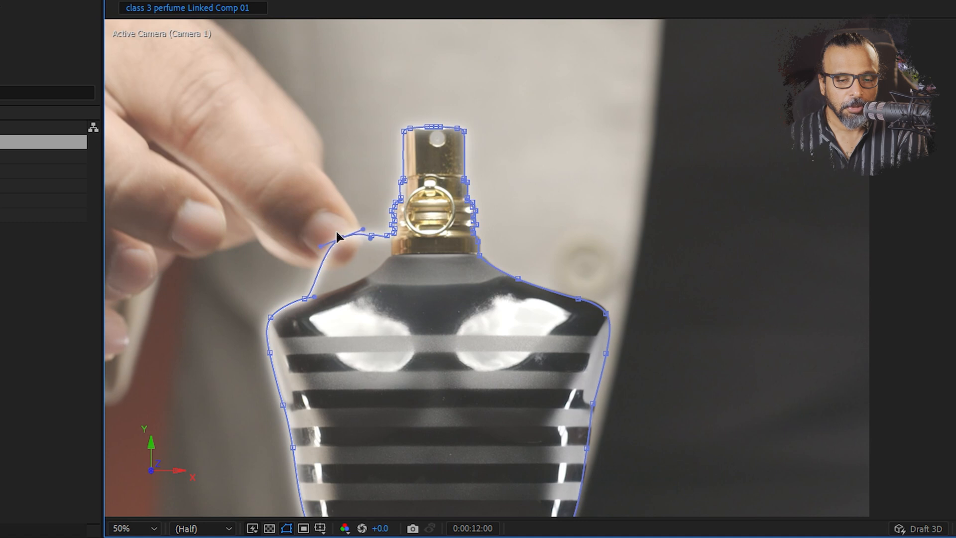
left_click_drag(341, 239, 333, 233)
left_click_drag(304, 299, 294, 277)
left_click_drag(371, 236, 366, 222)
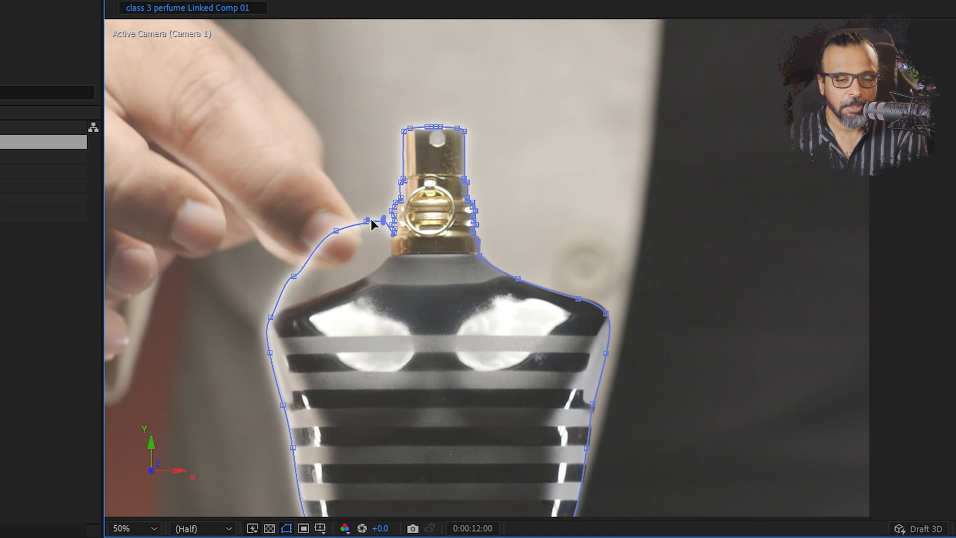
left_click_drag(376, 231, 371, 222)
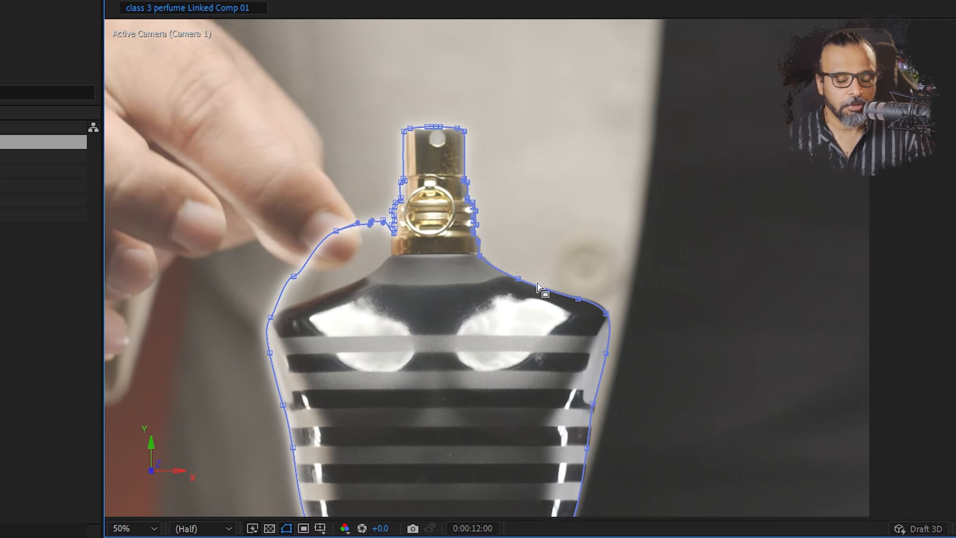
left_click_drag(420, 390, 354, 352)
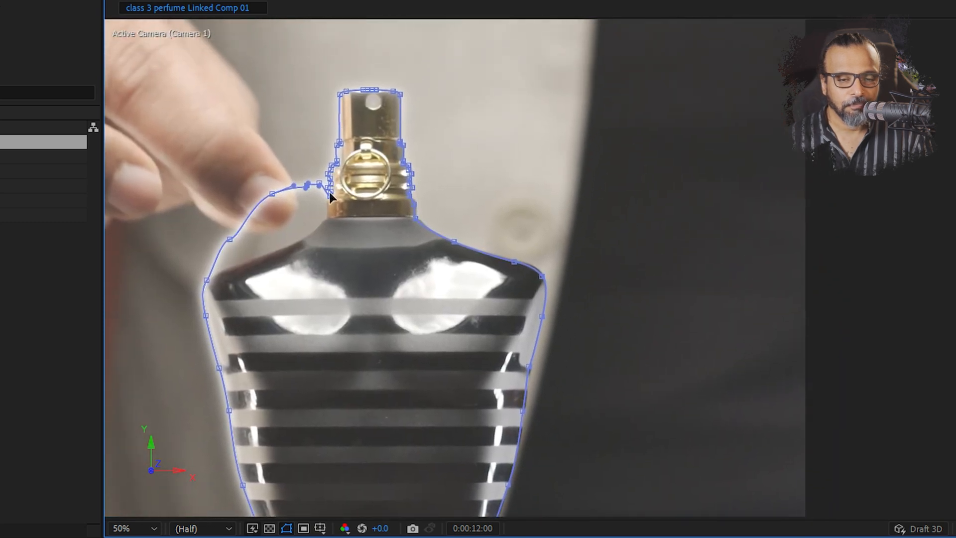
left_click_drag(316, 137, 334, 182)
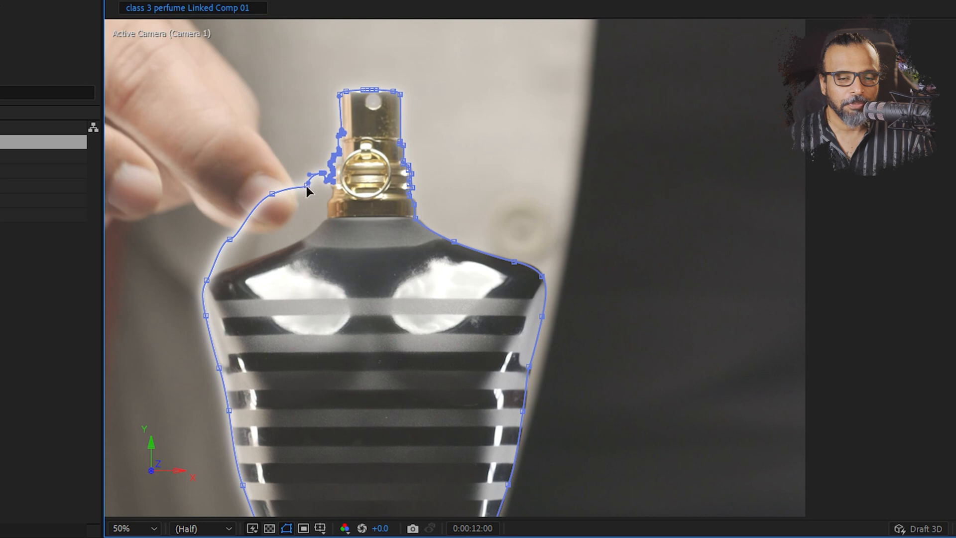
left_click_drag(305, 187, 304, 183)
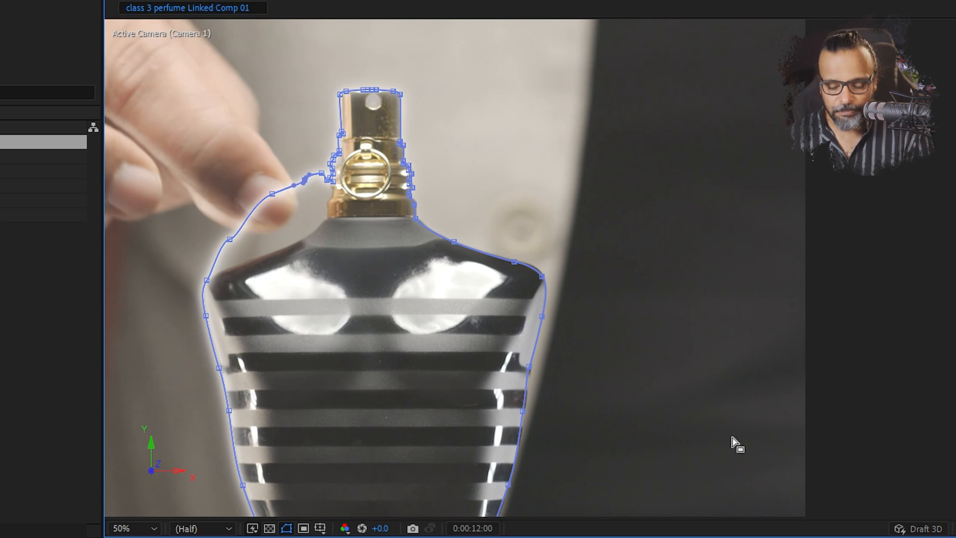
At 0:00:12:01, move the stretched shoulder vertices further up and outward to follow the rising fingertip
key("Page_Down")
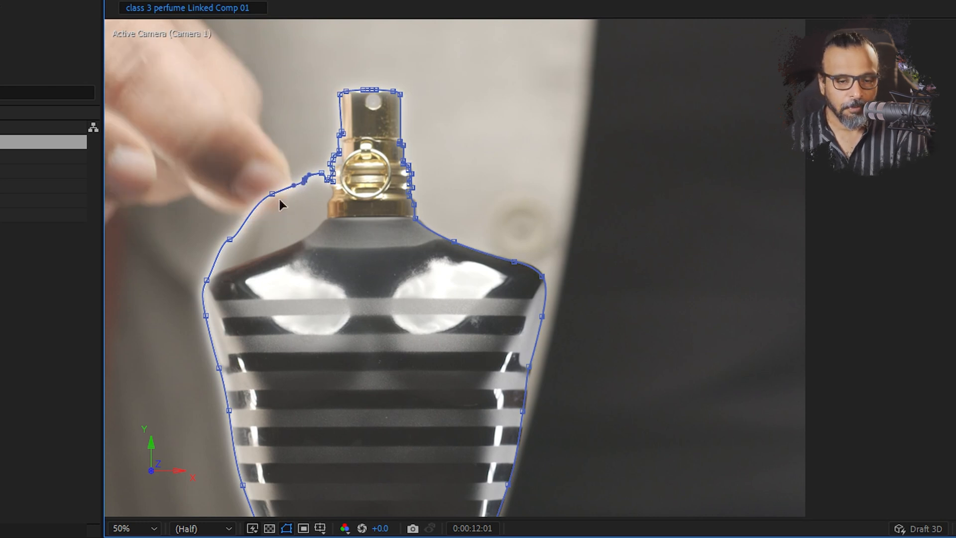
left_click_drag(272, 194, 259, 172)
mouse_move(240, 234)
left_mouse_down()
mouse_move(238, 219)
mouse_move(223, 230)
left_mouse_up()
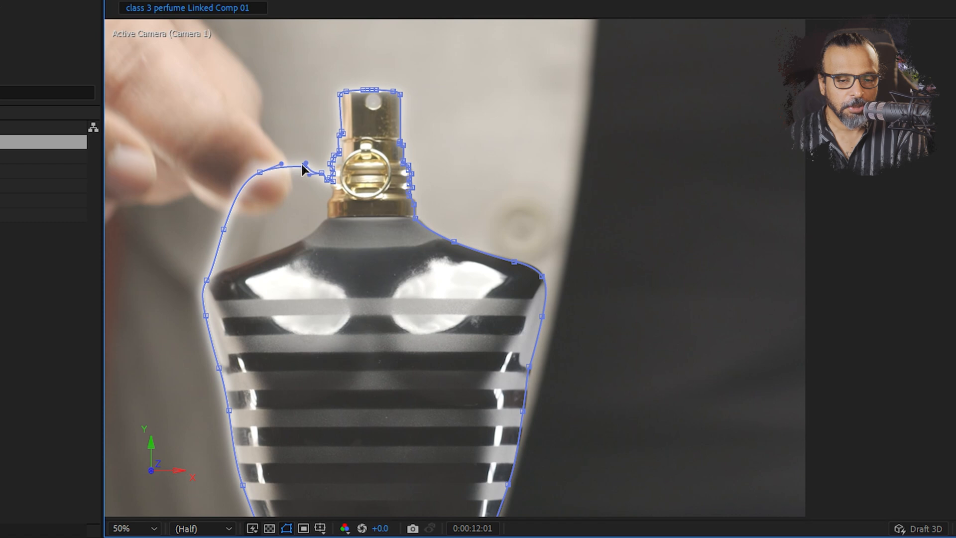
left_click_drag(313, 161, 306, 160)
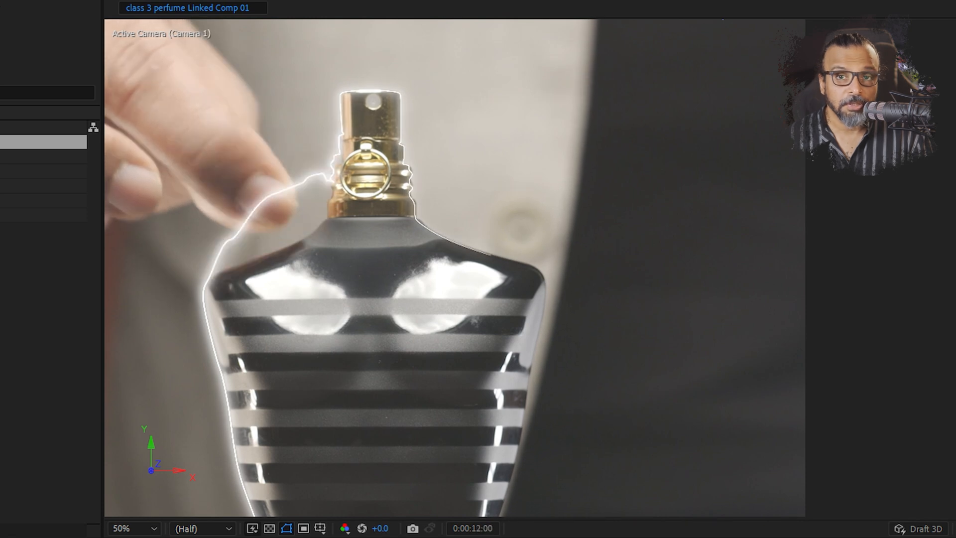
At 0:00:12:02, delete the outline vertices around the bottle's base and waist on both sides
key("Page_Down")
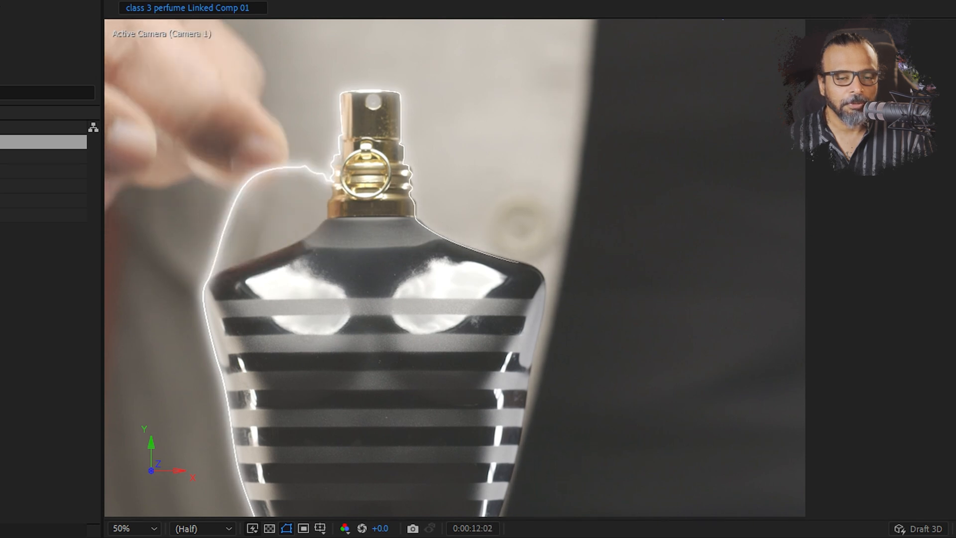
left_click_drag(443, 469, 388, 153)
scroll(423, 219, "down", 3)
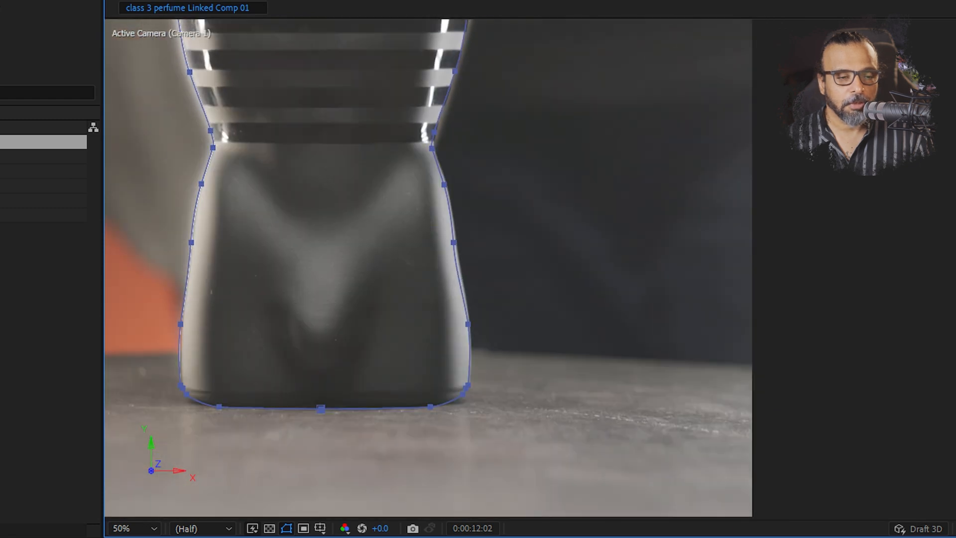
left_click_drag(560, 253, 227, 471)
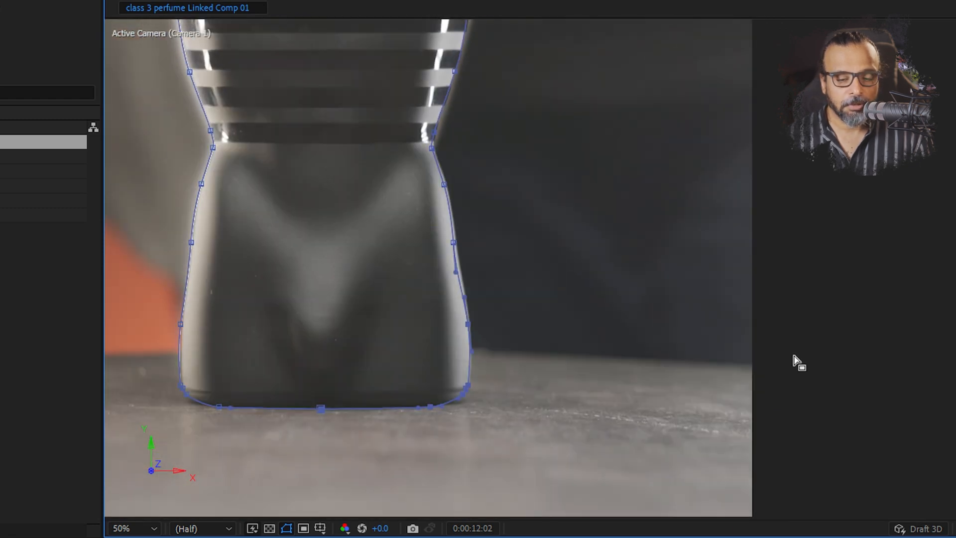
key("Delete")
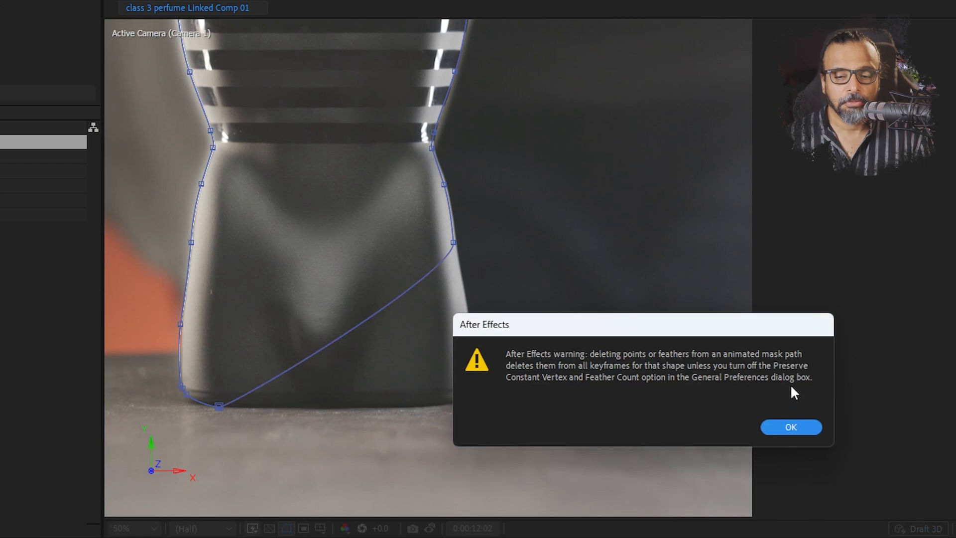
left_click(791, 427)
left_click_drag(533, 113, 373, 300)
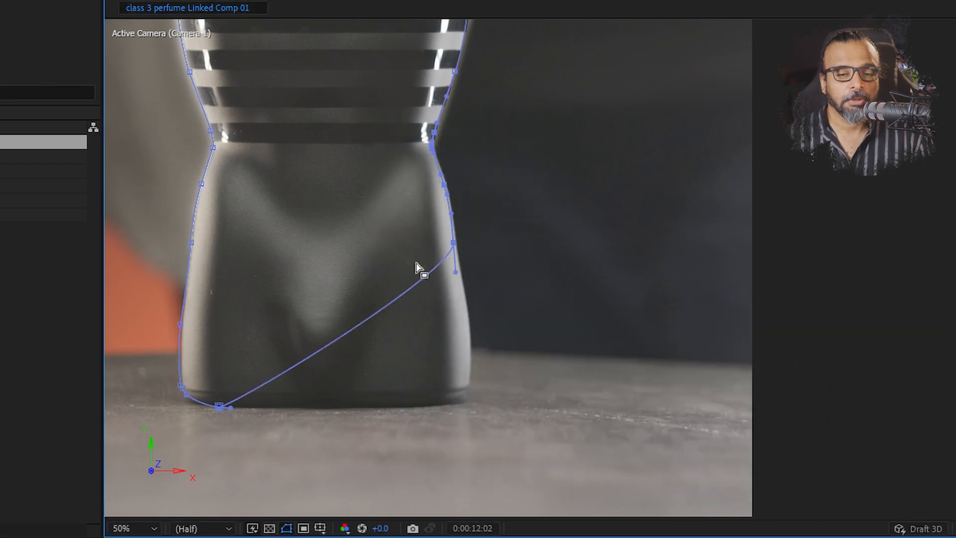
key("Delete")
left_click_drag(259, 445, 145, 125)
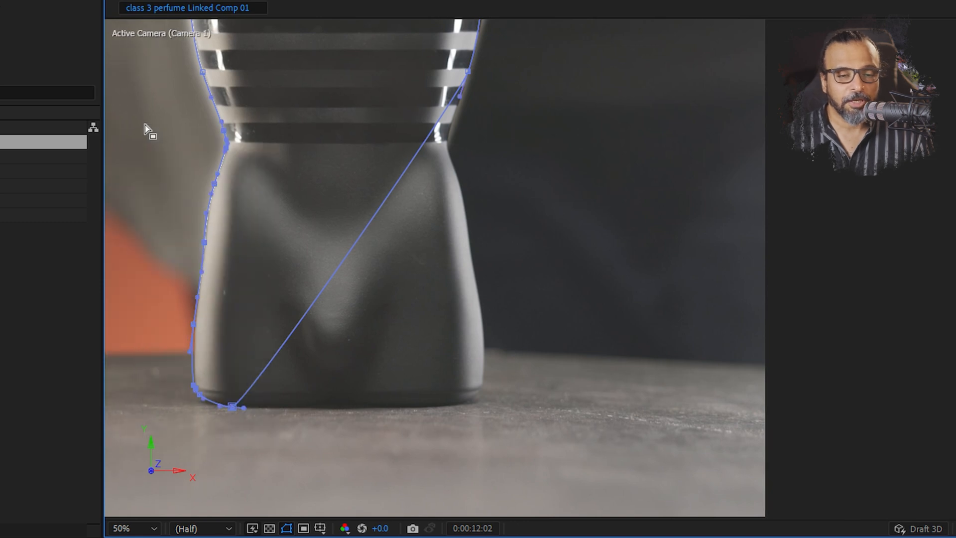
key("Delete")
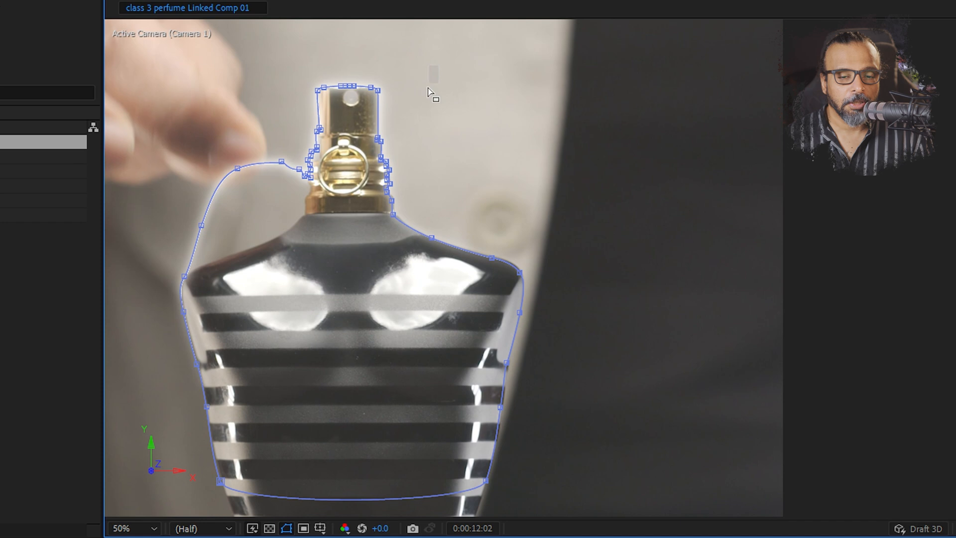
Delete the outline vertices along the right side of the neck and around the spray cap
left_click_drag(429, 92, 365, 274)
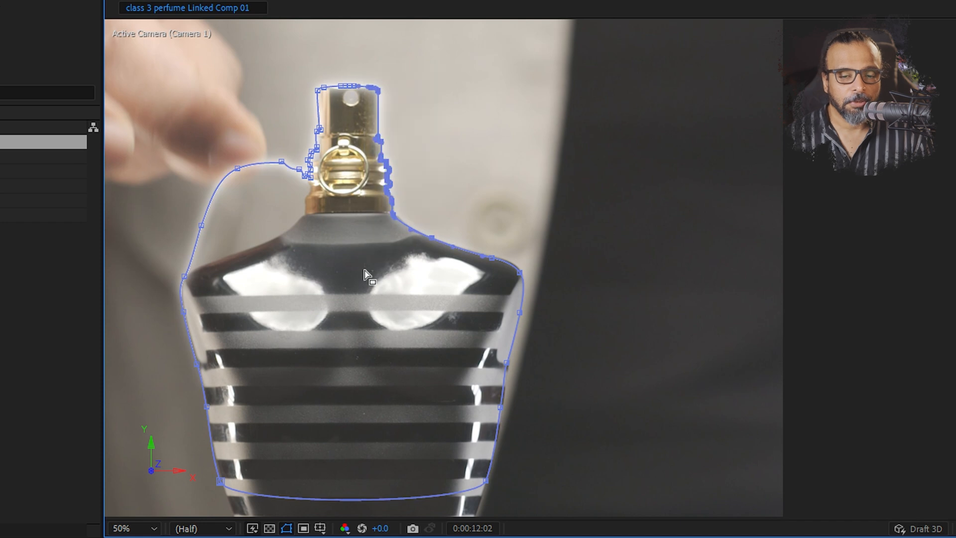
key("Delete")
left_click_drag(607, 215, 439, 382)
left_click_drag(294, 58, 382, 162)
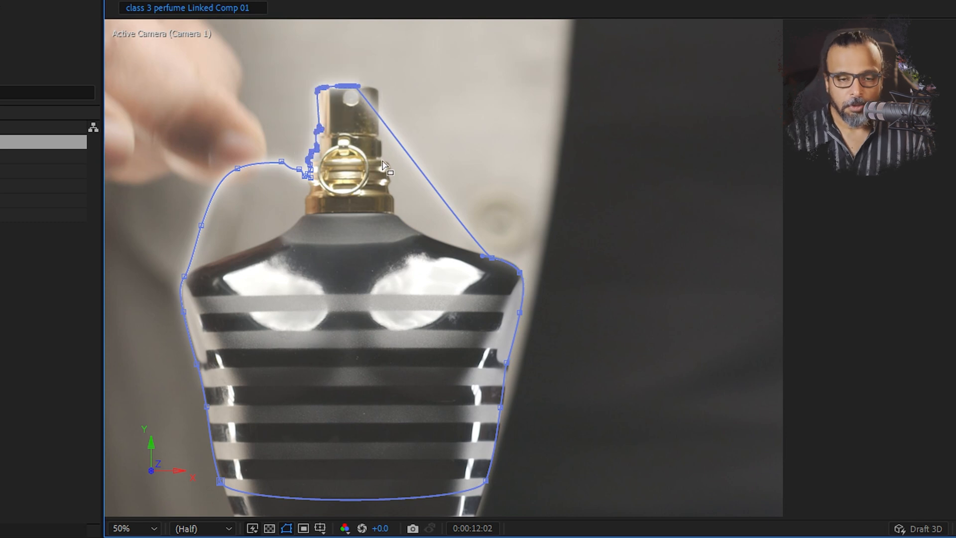
key("Delete")
Delete the outline vertices on the bottle's right shoulder
scroll(297, 166, "up", 2)
scroll(296, 166, "down", 2)
left_click_drag(297, 203, 381, 227)
scroll(396, 199, "up", 1)
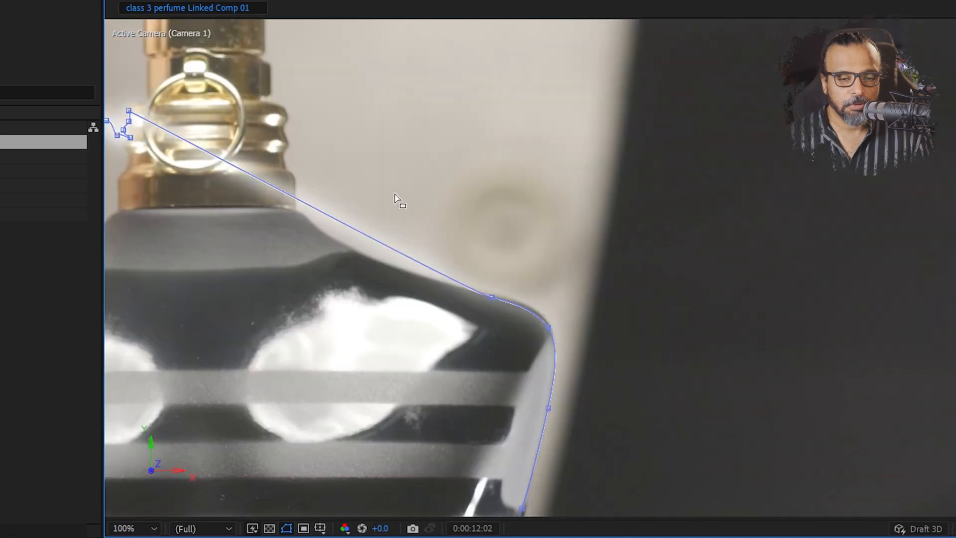
left_click_drag(635, 315, 452, 446)
left_click_drag(588, 274, 475, 331)
left_click_drag(623, 249, 591, 517)
key("Delete")
Delete the leftover vertices beside the neck ring and curve the path away from its vertex near the fingertip
left_click_drag(526, 233, 469, 405)
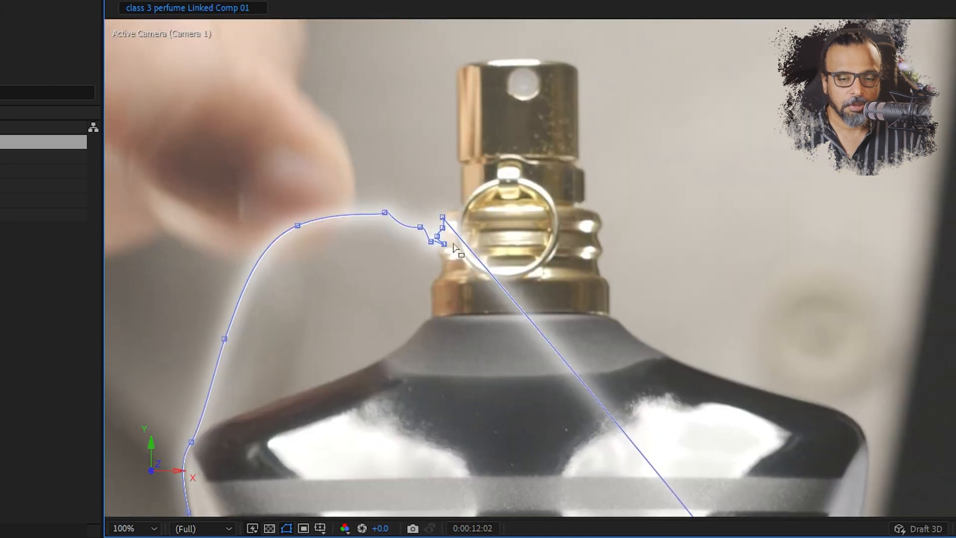
left_click_drag(460, 203, 428, 247)
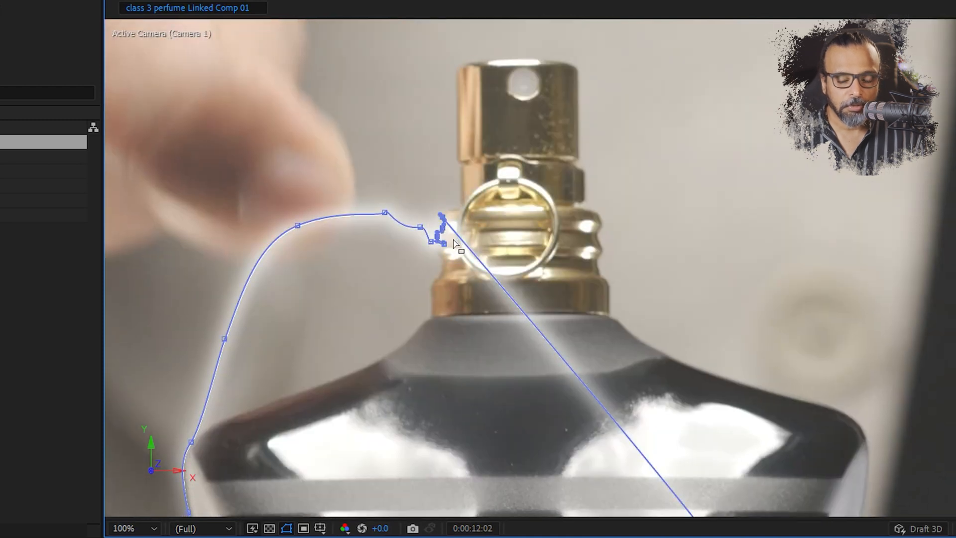
key("Delete")
left_click_drag(387, 211, 587, 261)
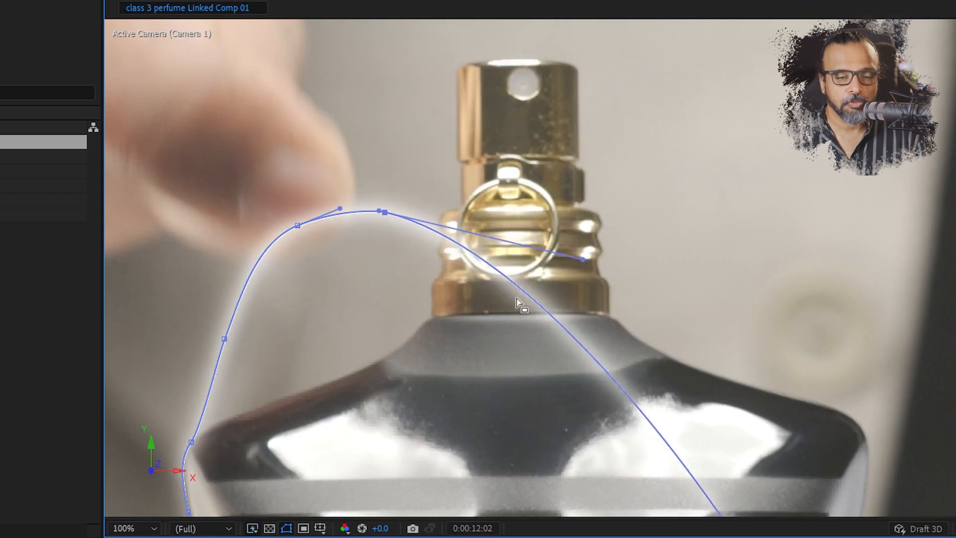
left_click_drag(336, 423, 413, 220)
At 0:00:12:03, raise the outline's upper vertices to the fingertip and shift the left shoulder vertices inward
key("Page_Up")
key("Page_Up")
key("Page_Up")
key("Page_Up")
key("Page_Up")
key("Page_Up")
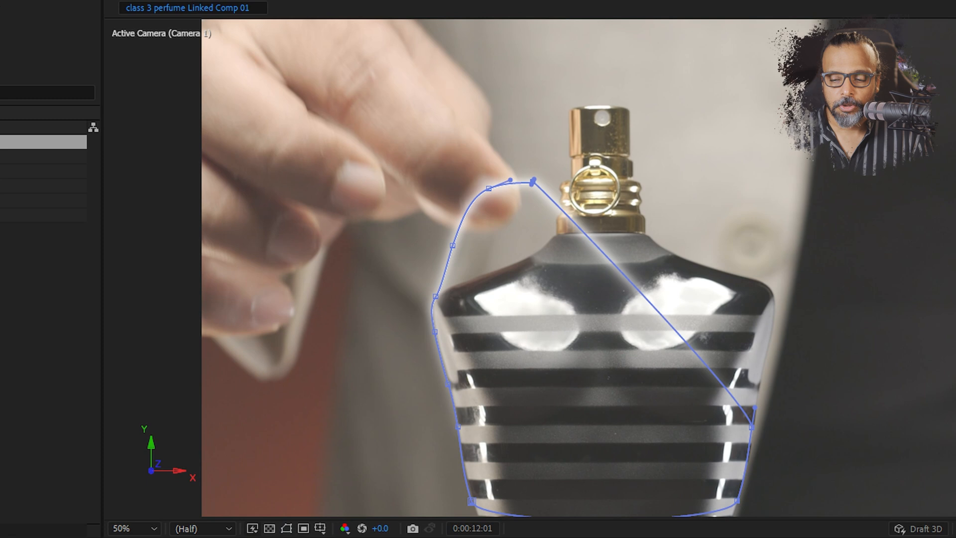
key("Page_Down")
left_click_drag(489, 188, 475, 125)
left_click_drag(519, 119, 522, 156)
left_click_drag(438, 183, 452, 184)
left_click_drag(436, 297, 450, 292)
left_click_drag(435, 332, 455, 330)
Delete the lower-left vertices of the outline, pull its new bottom-left corner down, and adjust the vertex beside the fingertip
left_click_drag(448, 385, 446, 379)
key("Delete")
left_click_drag(440, 518, 535, 448)
key("Delete")
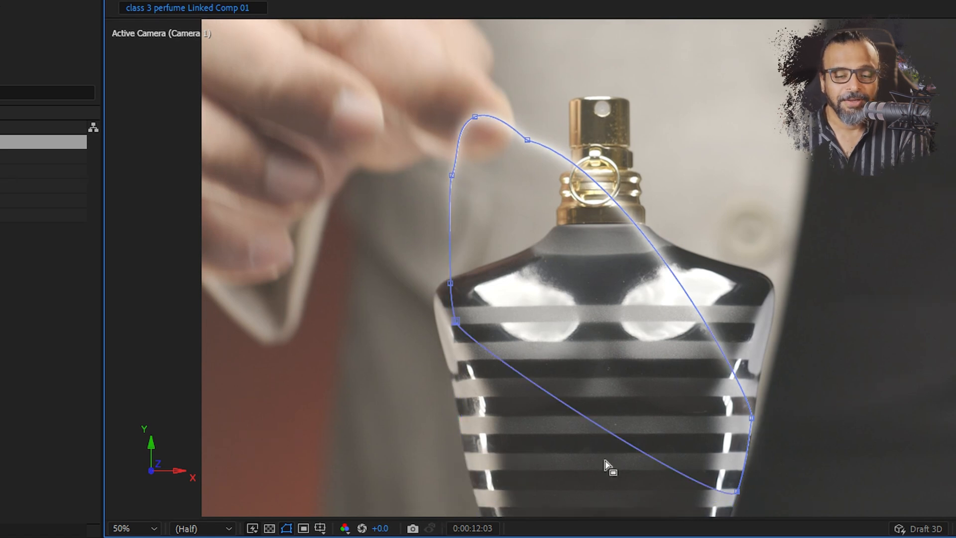
left_click_drag(458, 327, 457, 458)
left_click_drag(526, 141, 527, 148)
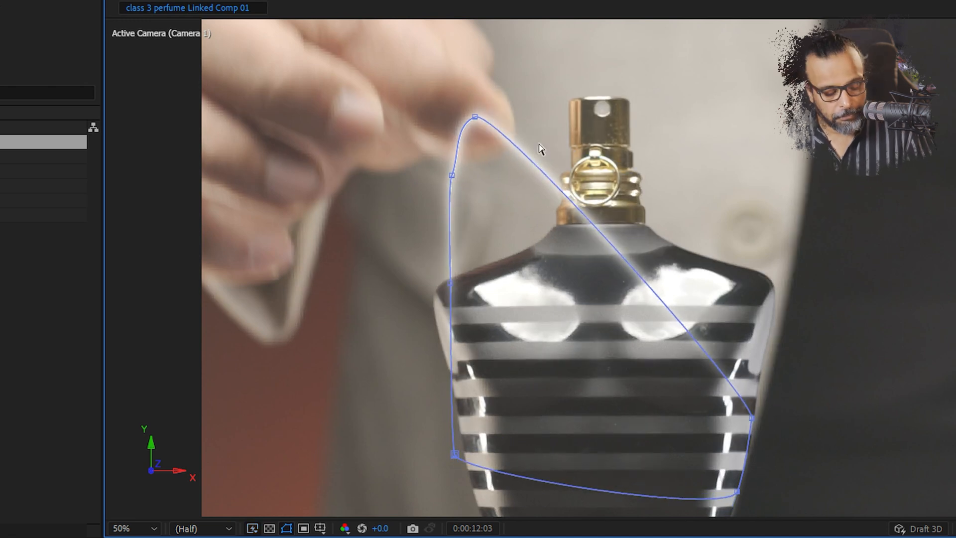
At 0:00:12:04, raise the outline's top to the fingertip and pull its right side inward into a narrower curve
key("Page_Down")
left_click_drag(474, 117, 475, 70)
left_click_drag(736, 436, 587, 441)
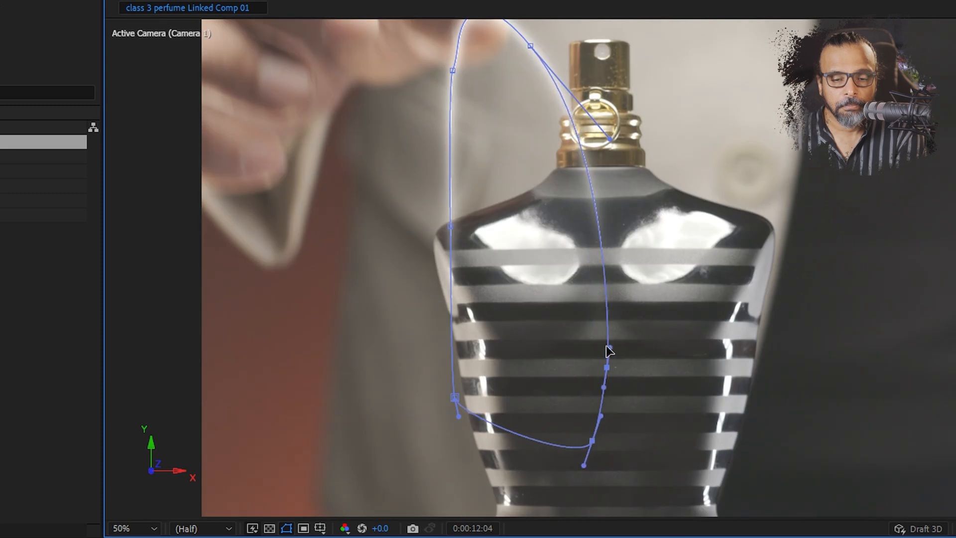
left_click_drag(610, 348, 495, 383)
Raise the outline's bottom-left corner and bend its left side into a wavy curve with the vertex handles
left_click(455, 397)
left_click_drag(458, 417, 369, 421)
left_click_drag(455, 397, 470, 356)
left_click_drag(452, 244, 433, 282)
left_click(452, 70)
left_click_drag(454, 119, 425, 141)
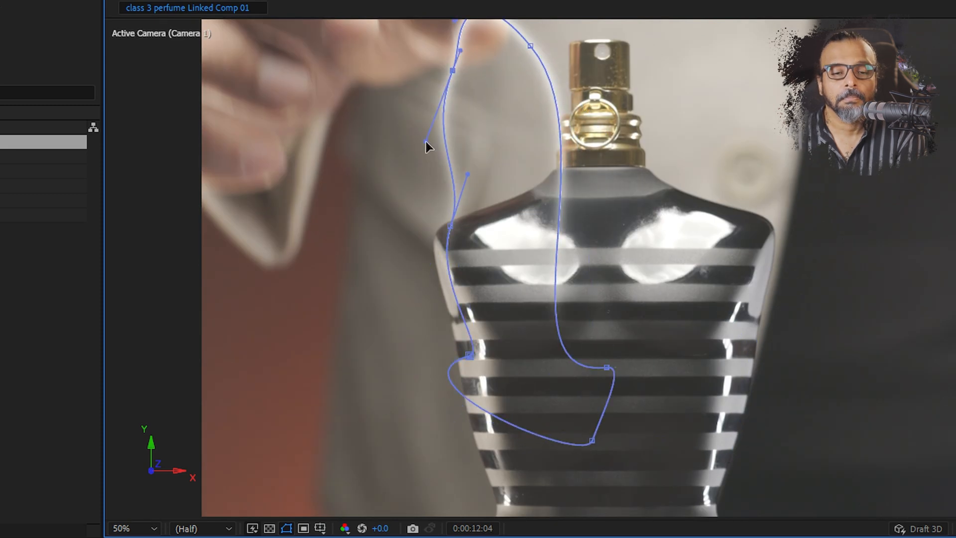
At 0:00:12:05, move the outline's top, side and bottom corner vertices to shrink the shape toward the fingertip
key("Page_Down")
scroll(536, 170, "down", 2)
left_click(617, 292, "alt")
left_click_drag(616, 292, 613, 271)
left_click_drag(591, 135, 584, 157)
left_click_drag(657, 285, 637, 256)
left_click_drag(562, 290, 522, 263)
left_click_drag(552, 147, 556, 147)
At 0:00:12:06, raise the outline's upper vertices to the fingertip and shift the whole path slightly upward
key("Page_Down")
left_click_drag(530, 97, 628, 215)
left_click_drag(564, 124, 558, 79)
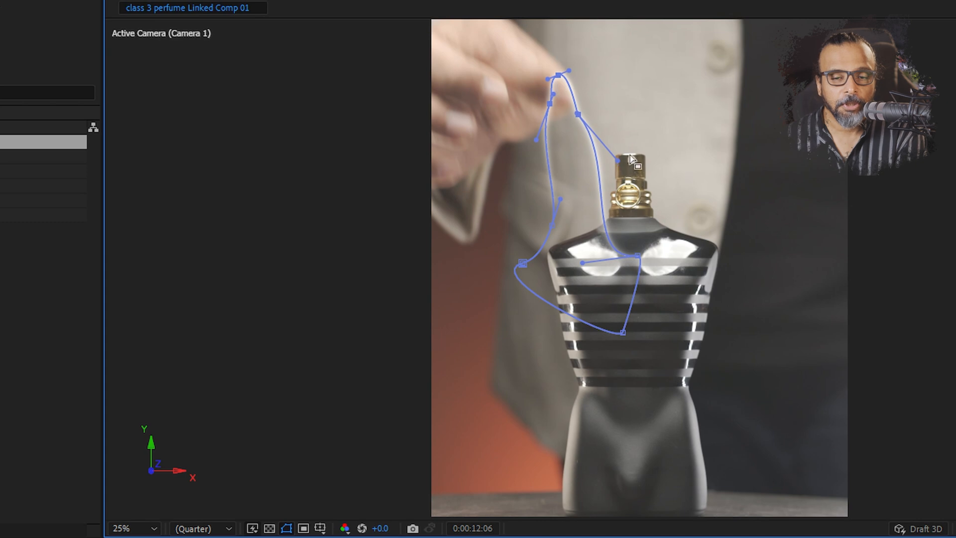
key("ctrl+t")
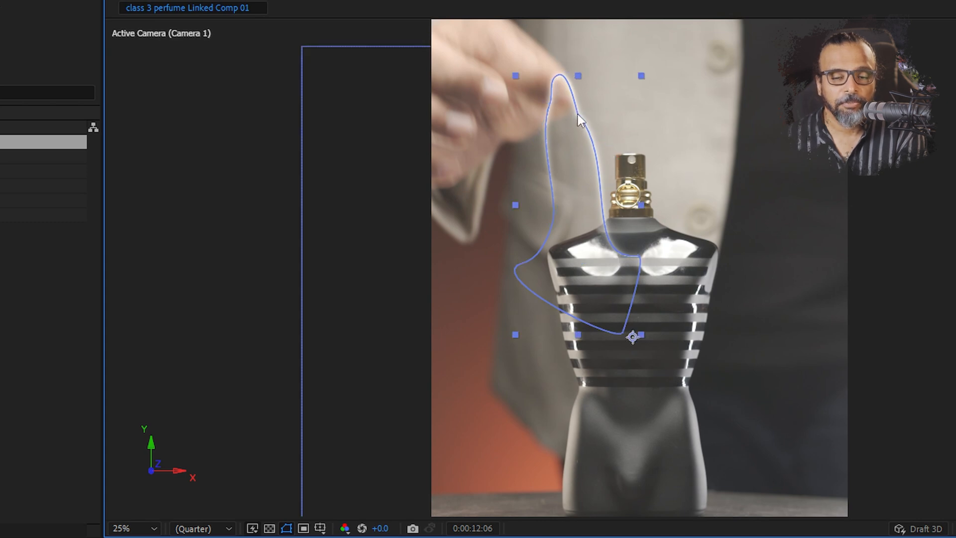
scroll(578, 114, "up", 2)
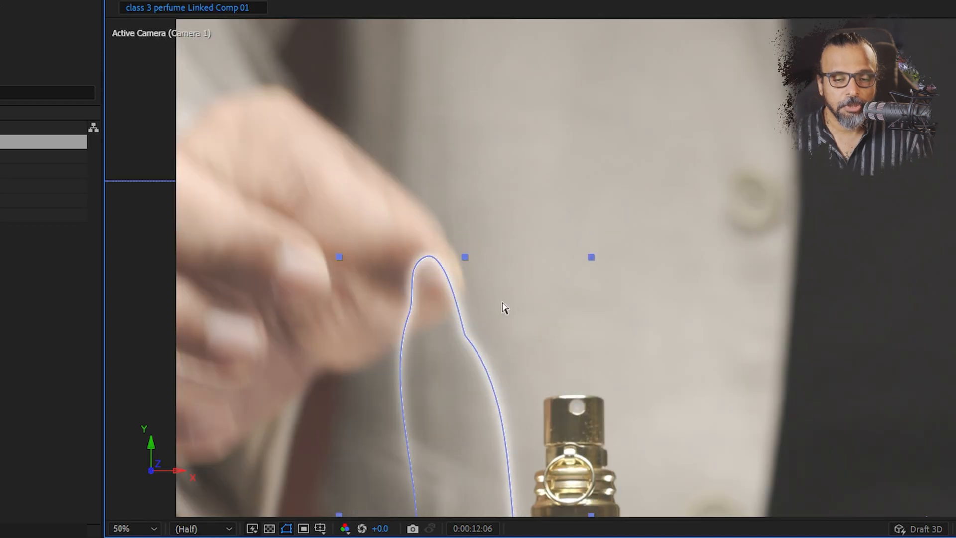
left_click_drag(503, 308, 507, 288)
key("Return")
Smooth the kink in the outline just below the fingertip by lengthening that vertex's upper handle
left_click_drag(469, 316, 467, 315)
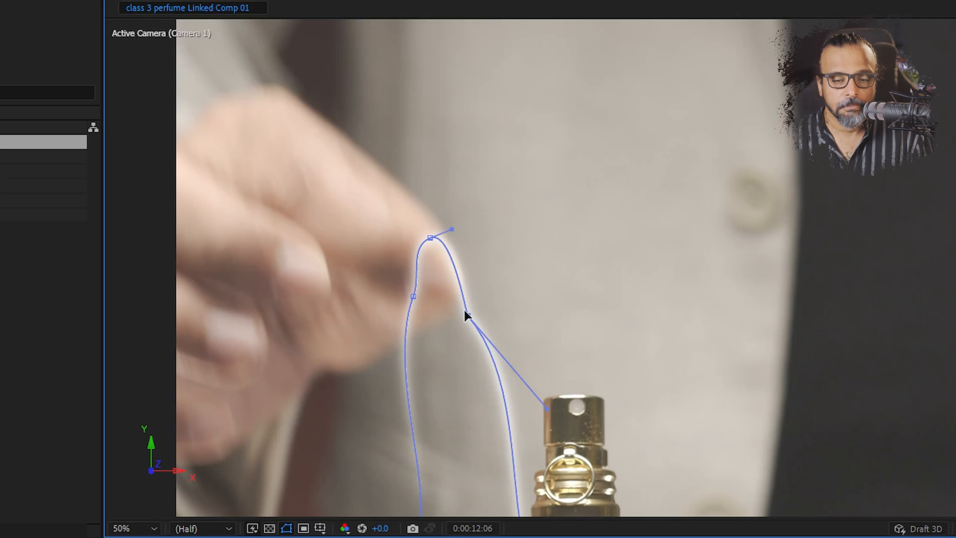
scroll(447, 327, "up", 6)
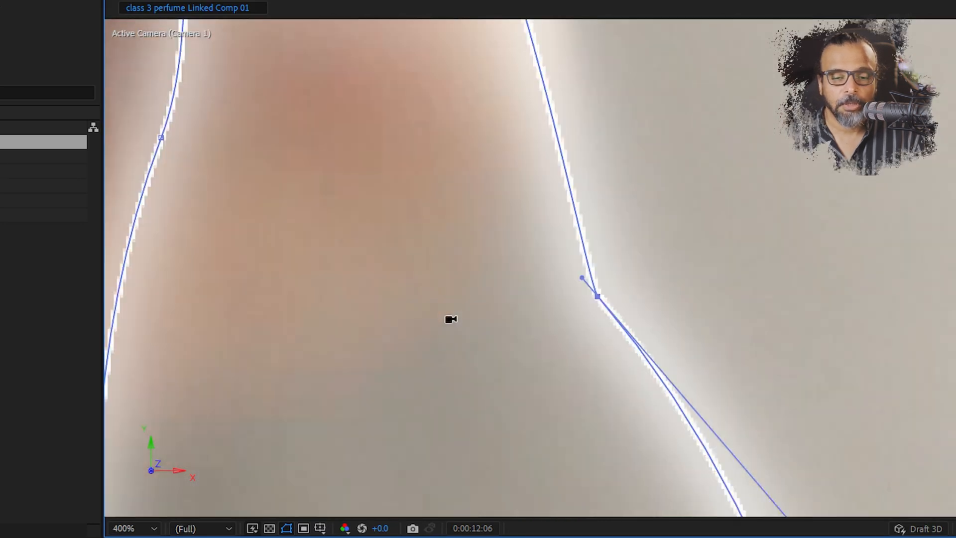
left_click_drag(580, 276, 417, 35)
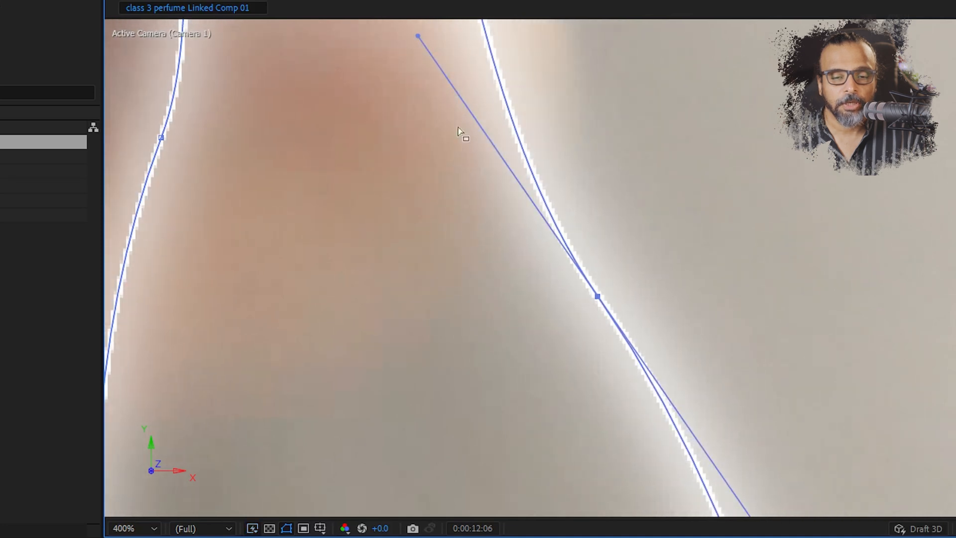
At 0:00:12:06, move the outline's top vertex further onto the fingertip, shift the left vertex inward and adjust the curve below it
scroll(494, 235, "down", 6)
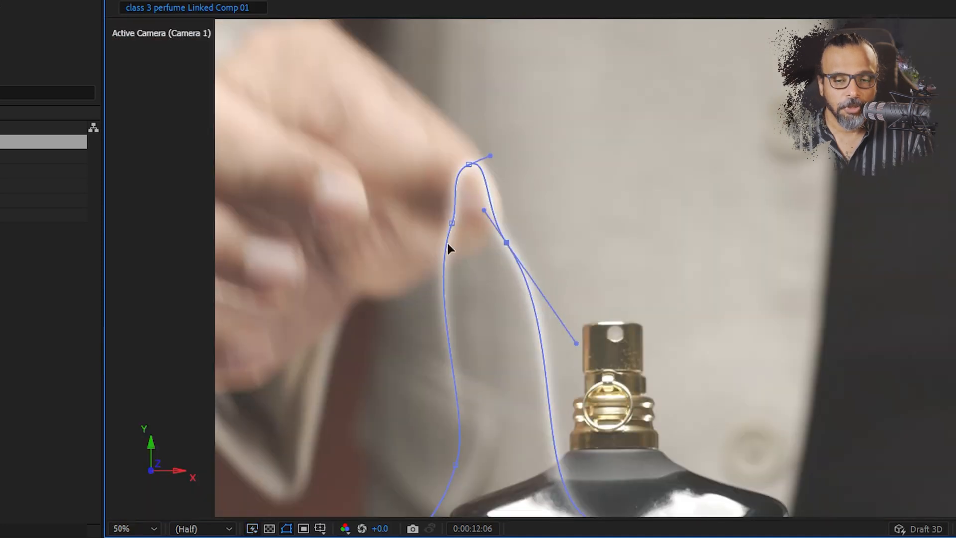
left_click_drag(469, 164, 454, 151)
left_click_drag(452, 223, 460, 233)
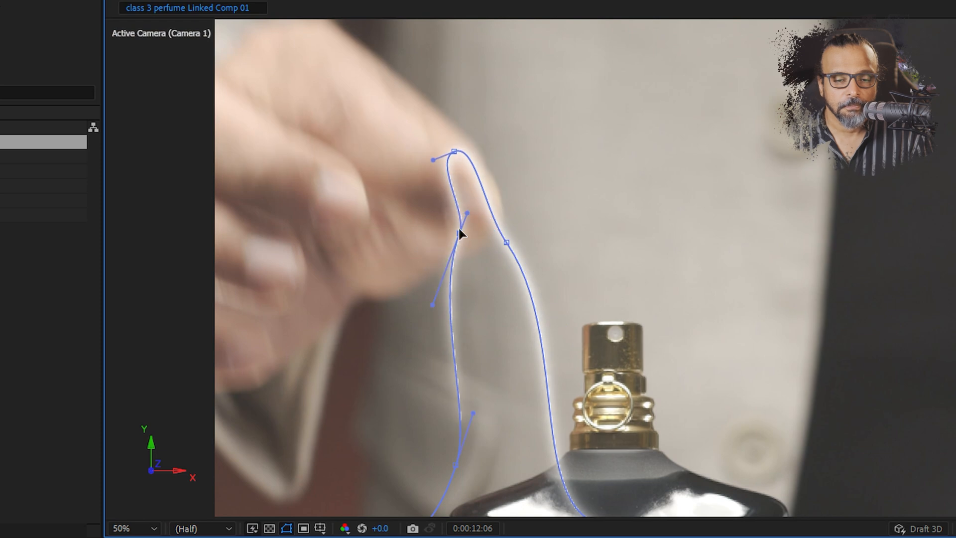
left_click_drag(429, 303, 512, 288)
At 0:00:12:07, pull the outline's side vertices and bottom corner off the bottle so its strands cross beside the shoulder
key("Page_Down")
left_click_drag(370, 102, 558, 268)
left_click_drag(507, 242, 472, 281)
left_click_drag(572, 299, 564, 98)
left_click_drag(633, 452, 428, 453)
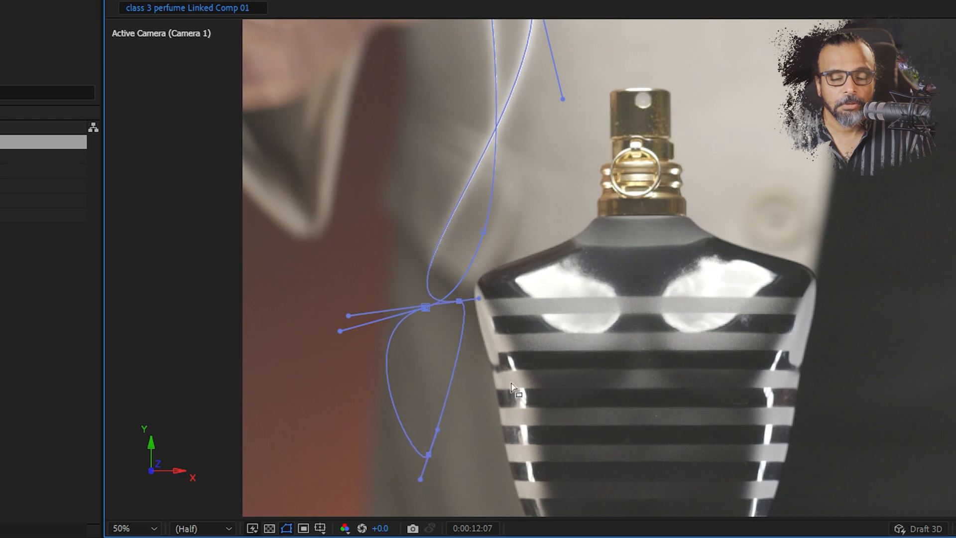
At 0:00:12:08, raise the outline's lower vertices and reposition the bottom corner to form a loose looping ribbon
key("Page_Down")
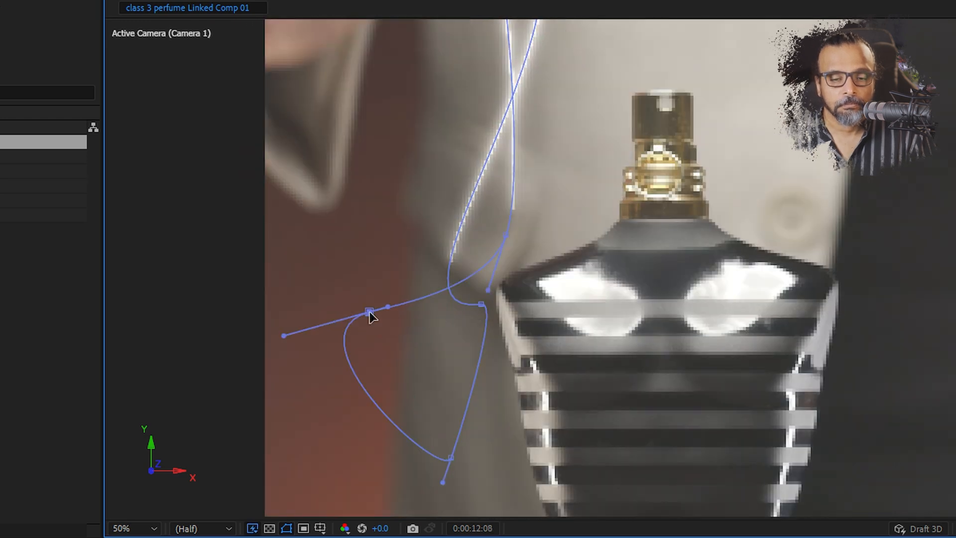
left_click_drag(367, 316, 411, 235)
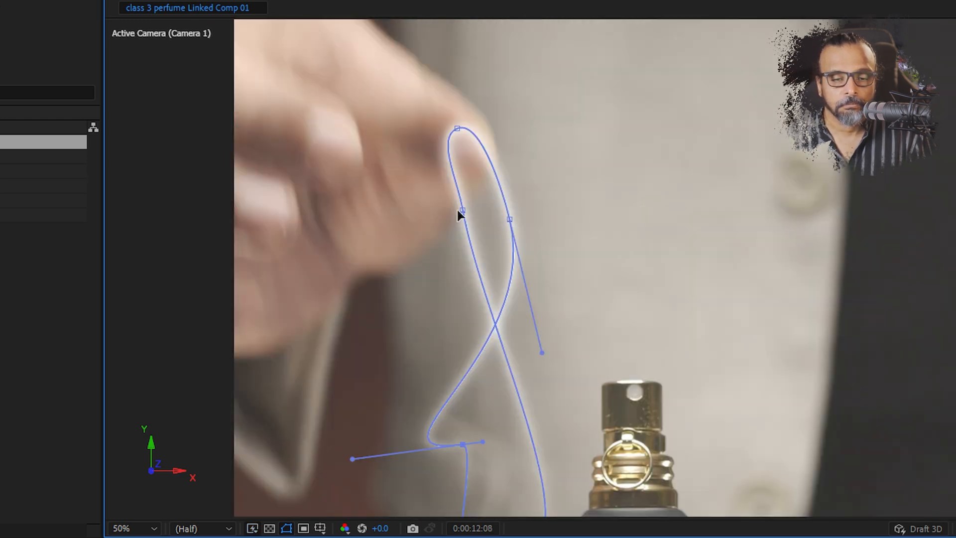
left_click_drag(459, 213, 534, 273)
left_click_drag(463, 445, 478, 451)
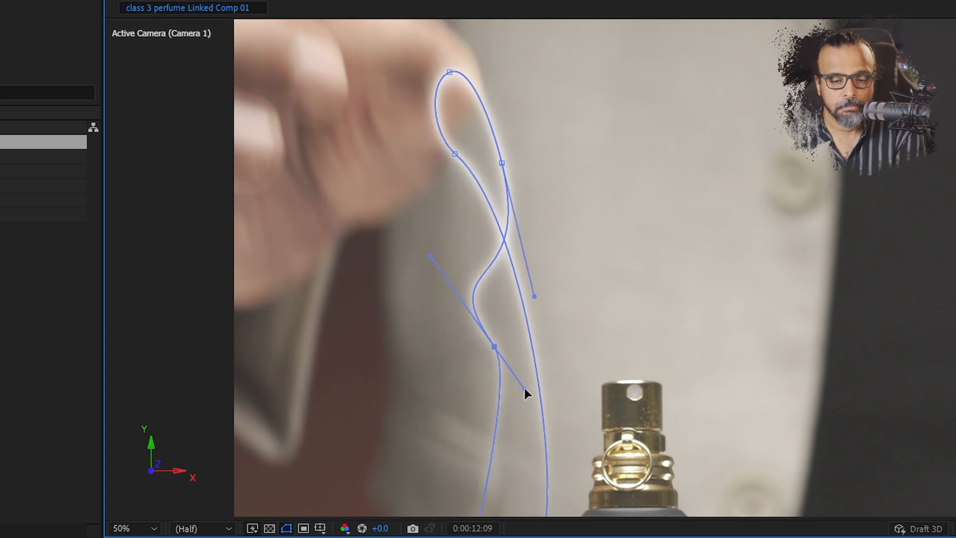
From 0:00:12:09 to 0:00:12:11, lift the outline's lower vertices toward the hand and bend its strands with the vertex handles
left_click_drag(338, 102, 509, 269)
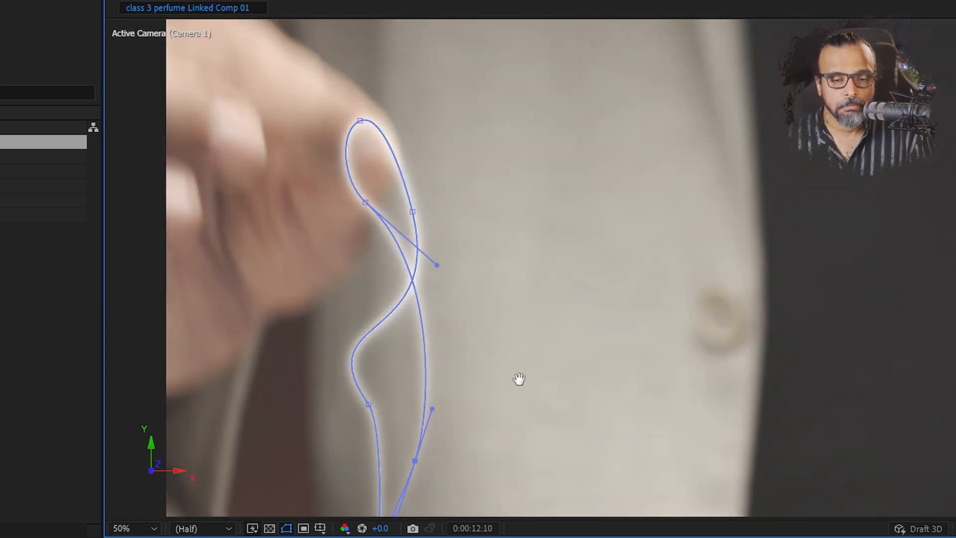
key("Page_Down")
left_click_drag(423, 411, 392, 275)
left_click_drag(411, 223, 315, 149)
left_click_drag(437, 139, 373, 169)
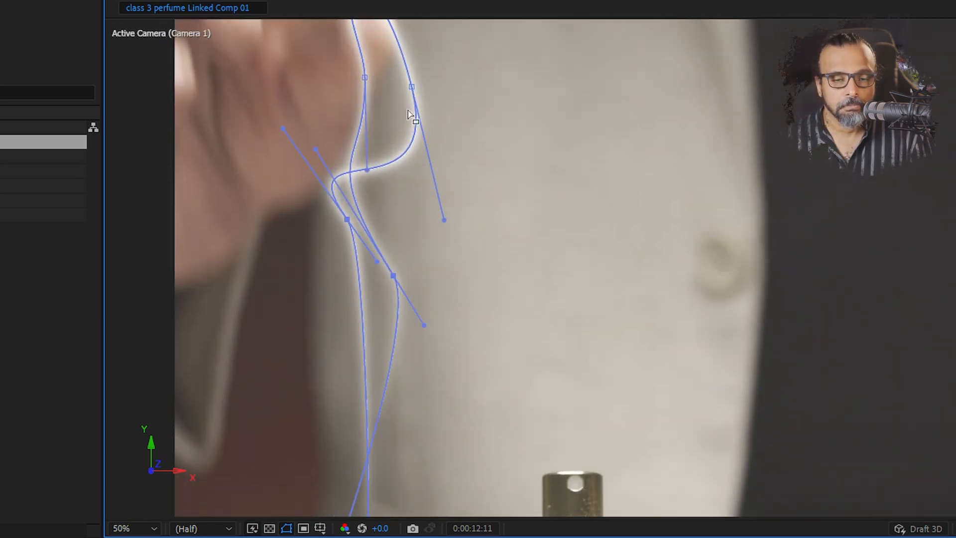
From 0:00:12:11 onward, shorten the curve handle below the fingertip and move the lower vertices to narrow the hanging ribbon
left_click_drag(444, 220, 402, 227)
left_click_drag(398, 229, 443, 357)
key("Page_Down")
left_click_drag(438, 403, 497, 390)
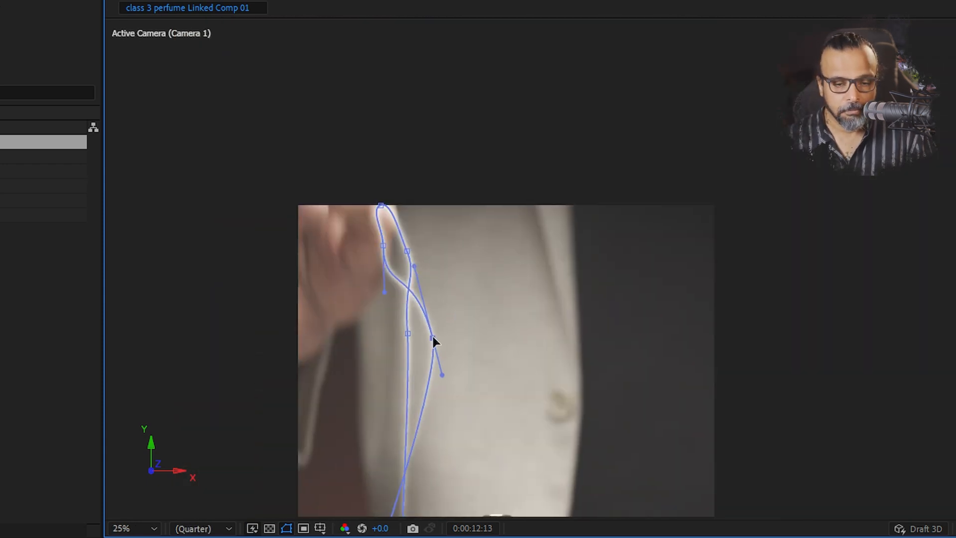
Step back through the last outline frames and play the full composite to review the animation
key("Page_Down")
key("Page_Up")
key("Page_Up")
key("Page_Up")
key("Page_Up")
key("Page_Up")
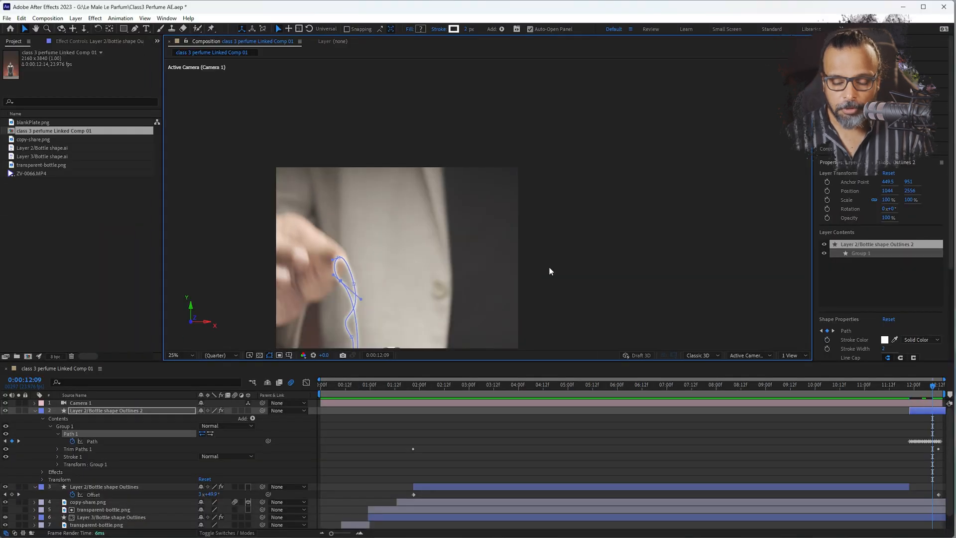
key("Home")
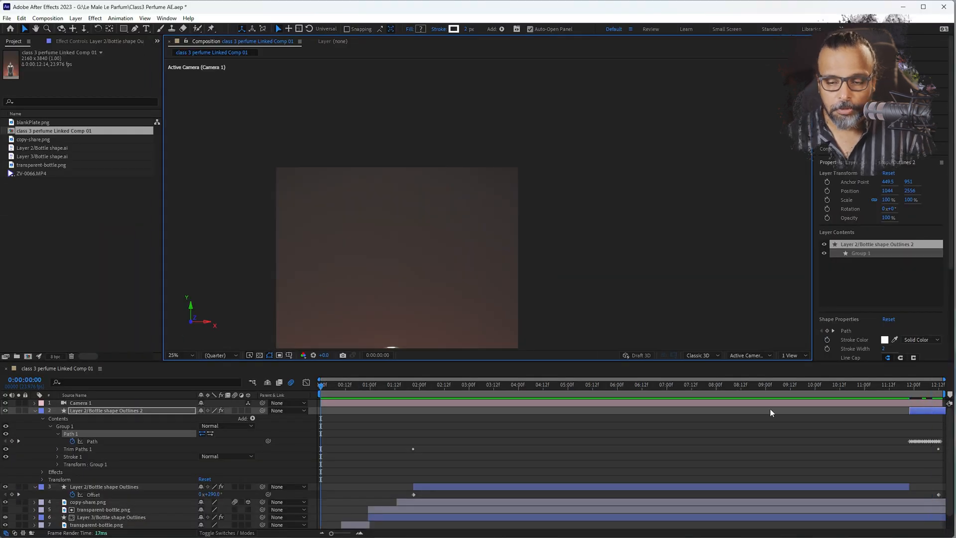
left_click(831, 391)
scroll(400, 249, "down", 1)
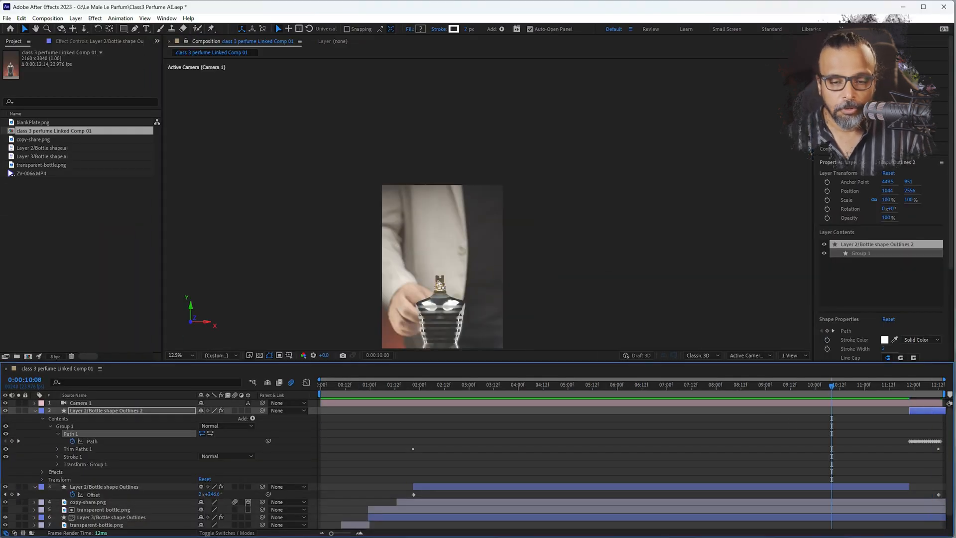
left_click_drag(438, 282, 347, 213)
key("space")
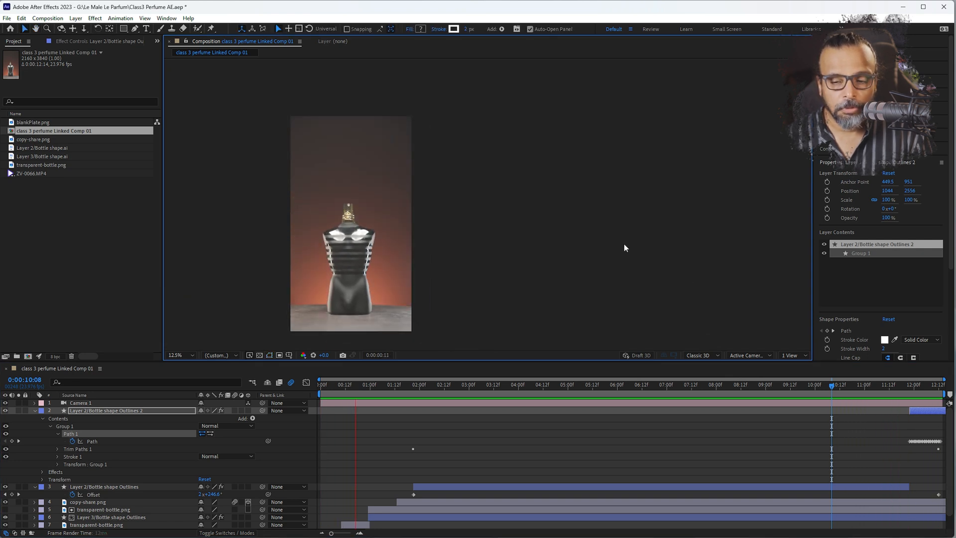
left_click(854, 388)
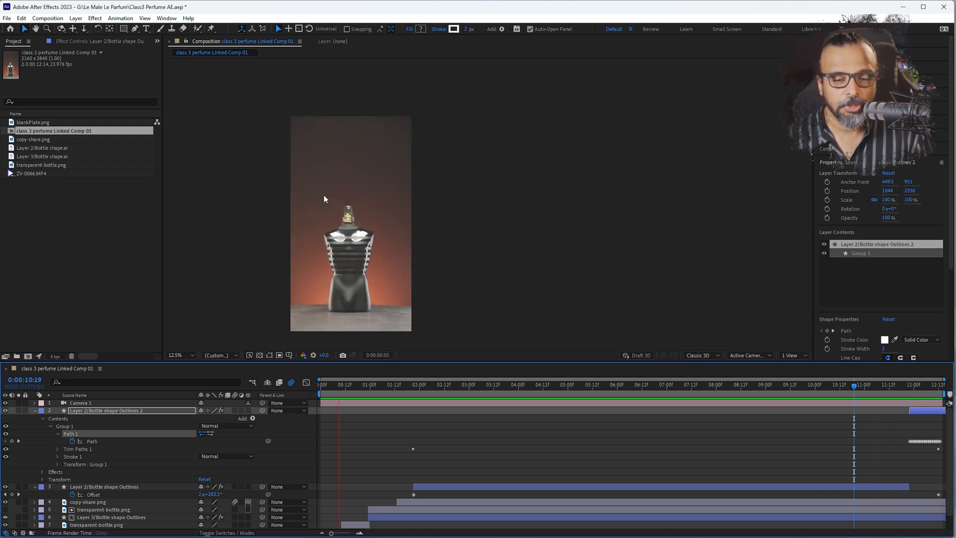
At 0:00:11:22, raise the outline's upper vertex so the path arches from the fingertip over the spray cap and down the bottle's far side
left_click(913, 388)
mouse_move(914, 387)
left_mouse_down()
mouse_move(901, 388)
mouse_move(912, 388)
left_mouse_up()
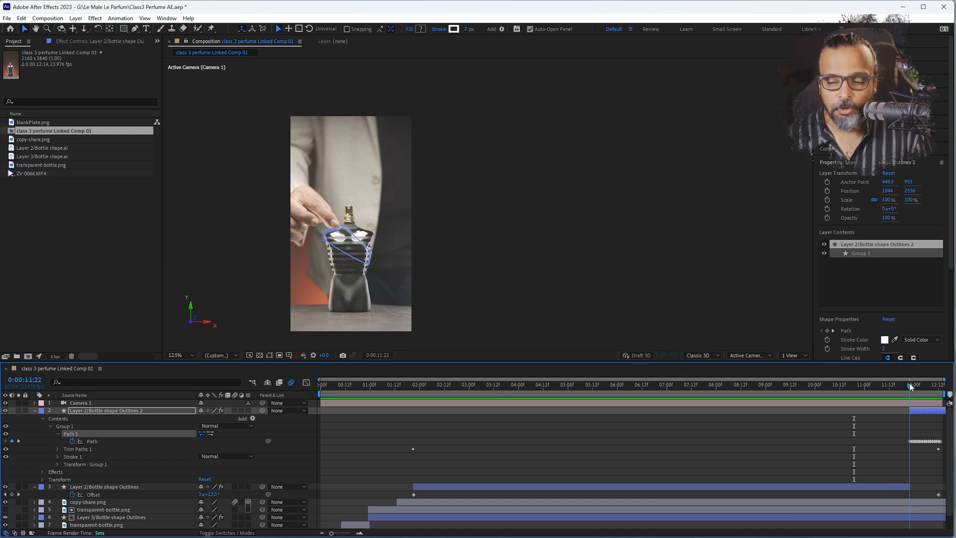
scroll(350, 234, "up", 4)
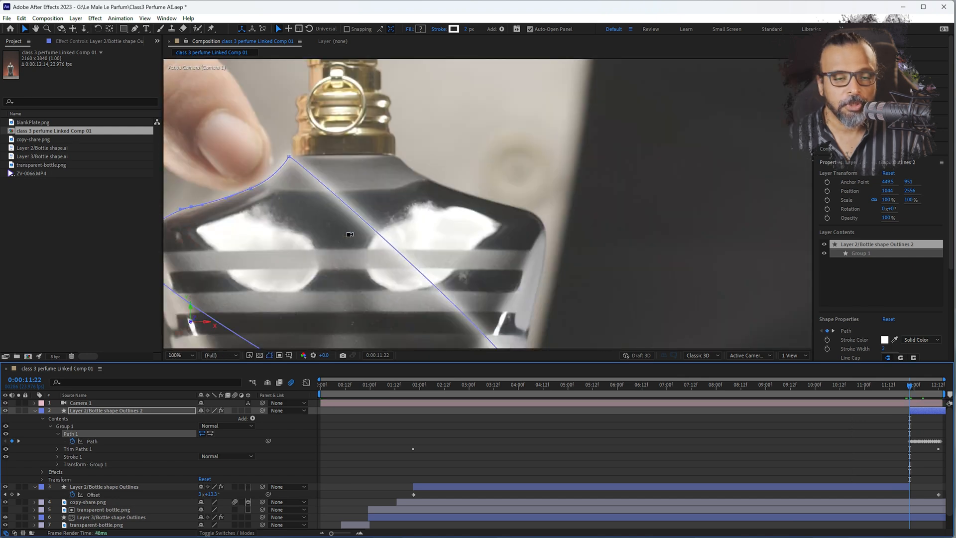
scroll(319, 215, "up", 1)
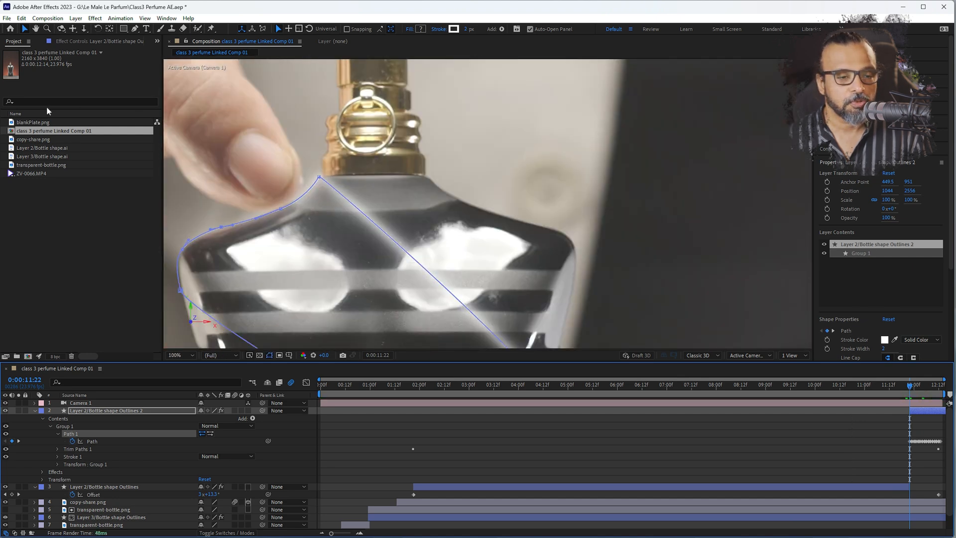
left_click(319, 248, "ctrl+alt")
left_click_drag(319, 176, 352, 126)
left_click(282, 280)
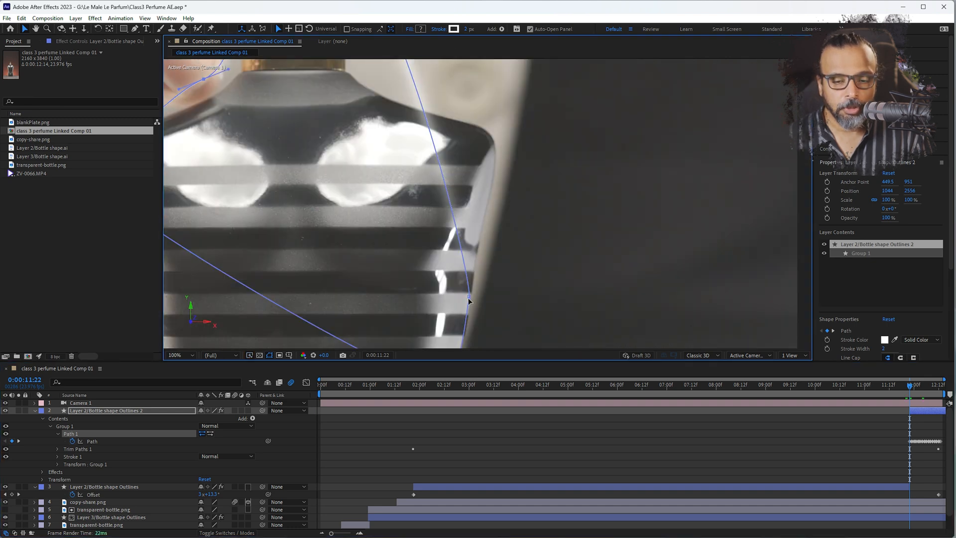
left_click_drag(468, 292, 447, 221)
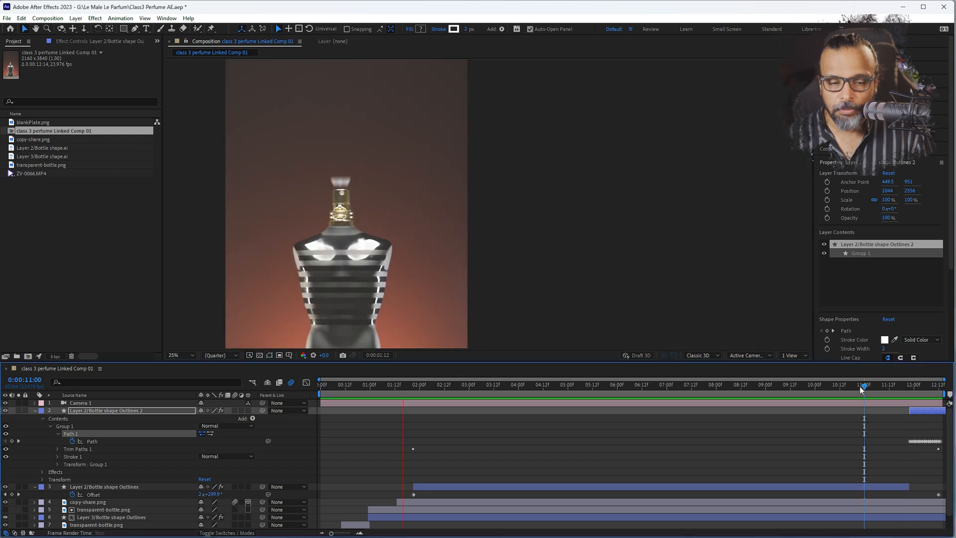
Start the work area at about 0:00:11:01 and preview the closing section
left_click_drag(865, 388, 884, 388)
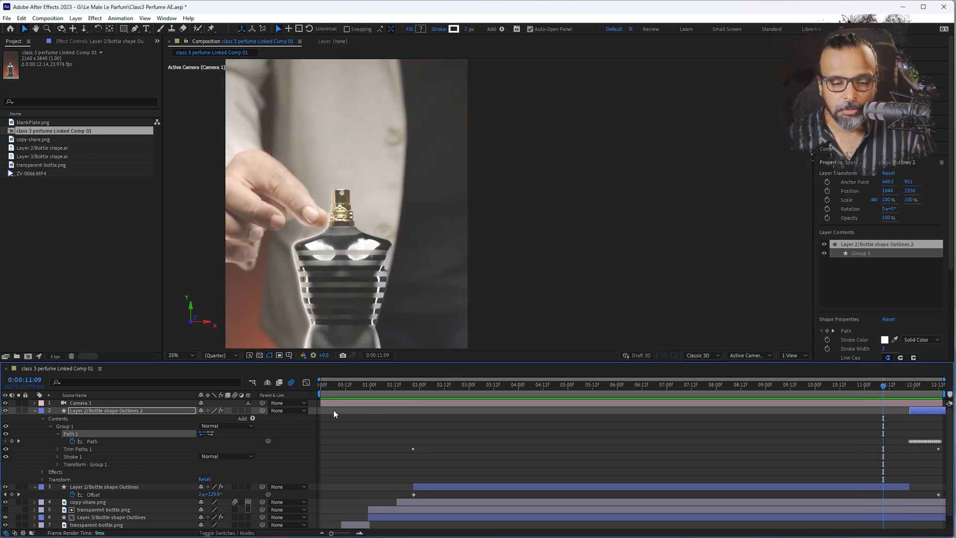
left_click_drag(812, 389, 880, 389)
key("space")
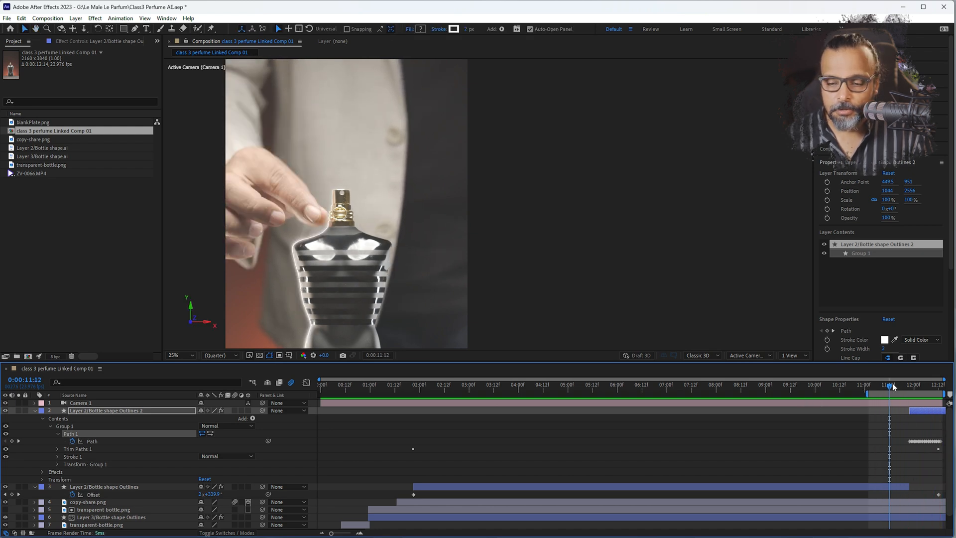
At 0:00:11:22, add a Pen tool vertex between fingertip and cap, and fit the outline around the bottle's neck and spray cap
left_click(907, 388)
left_click_drag(907, 388, 911, 387)
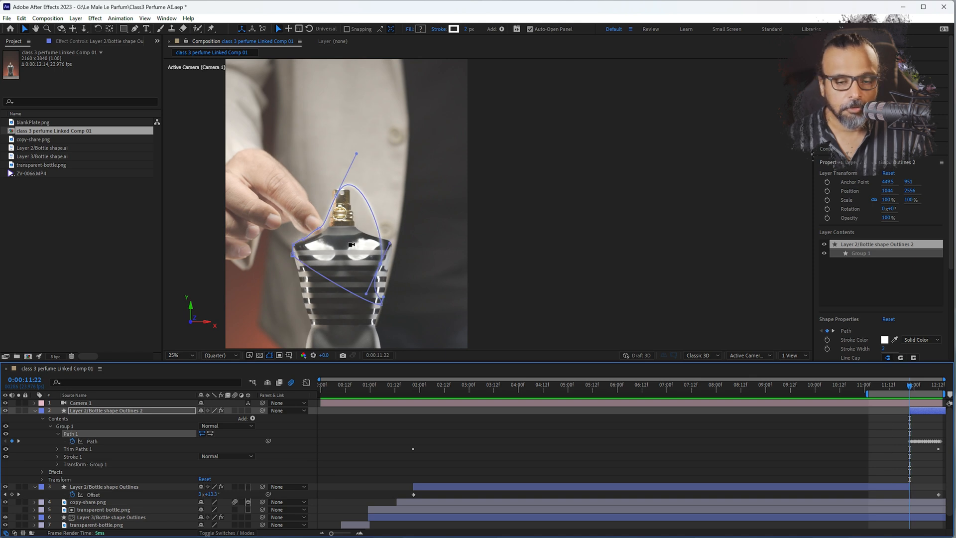
scroll(324, 210, "up", 6)
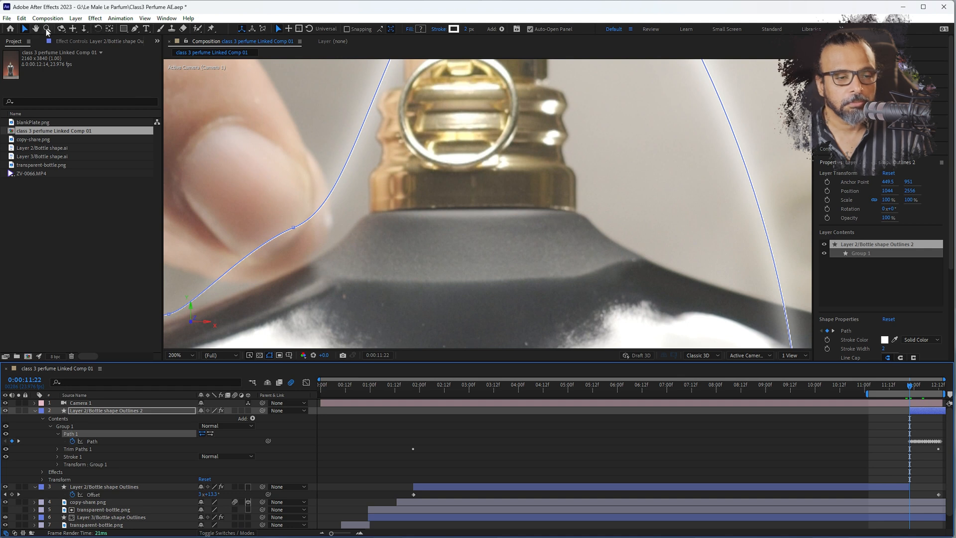
left_click(135, 28)
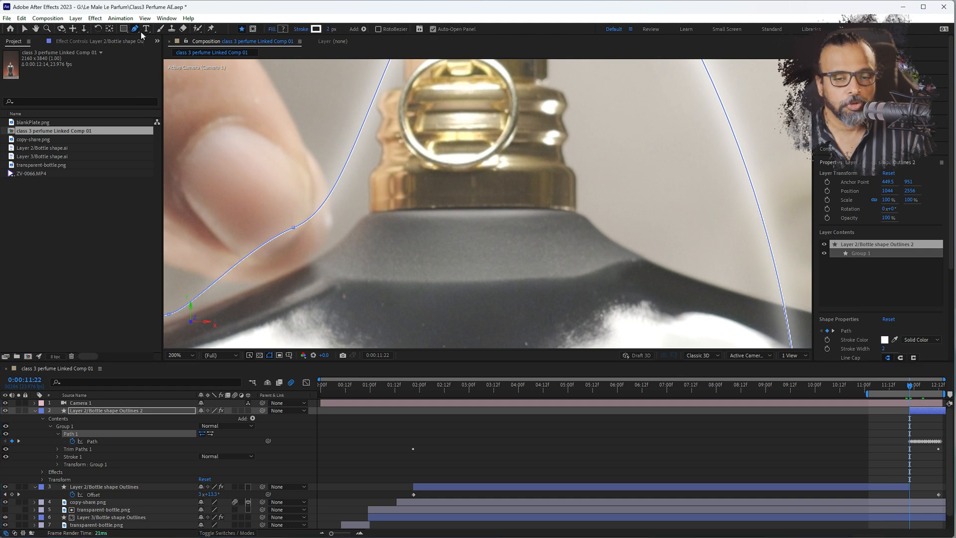
left_click(346, 163)
scroll(347, 162, "down", 3)
key("a")
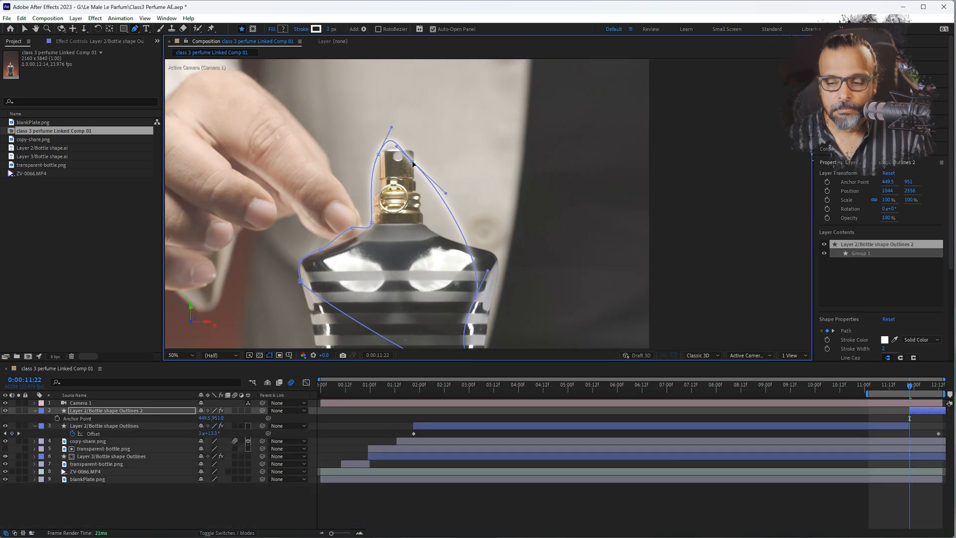
left_click_drag(492, 260, 547, 292)
left_click_drag(378, 154, 393, 147)
Play back the composite from 0:00:07:15 and again from 0:00:11:01 to check how the outline lifts off the bottle
left_click(697, 386)
key("space")
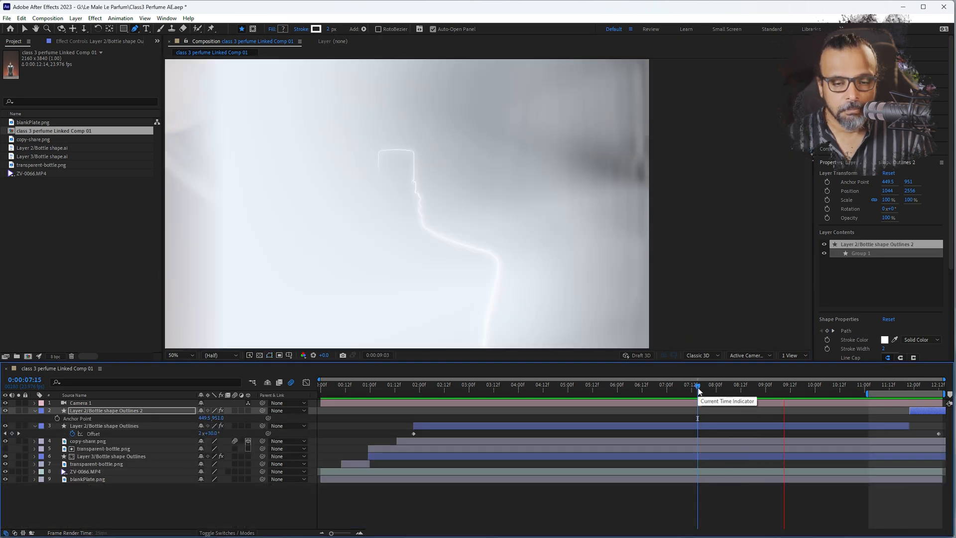
scroll(436, 230, "down", 4)
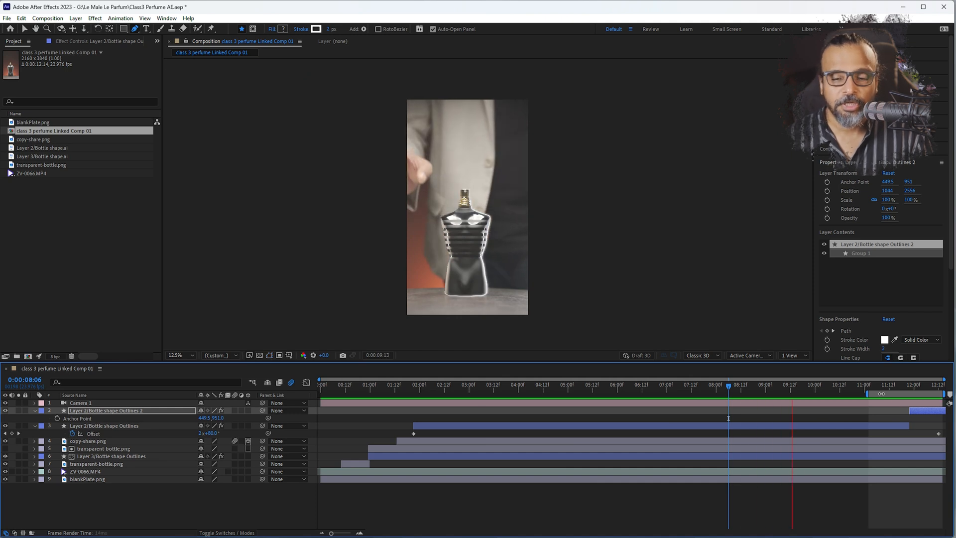
left_click(867, 386)
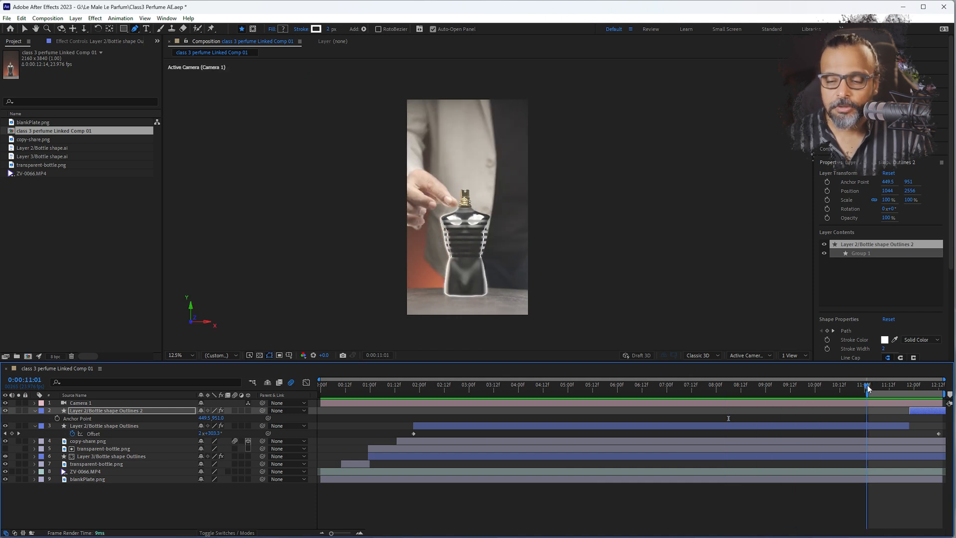
key("space")
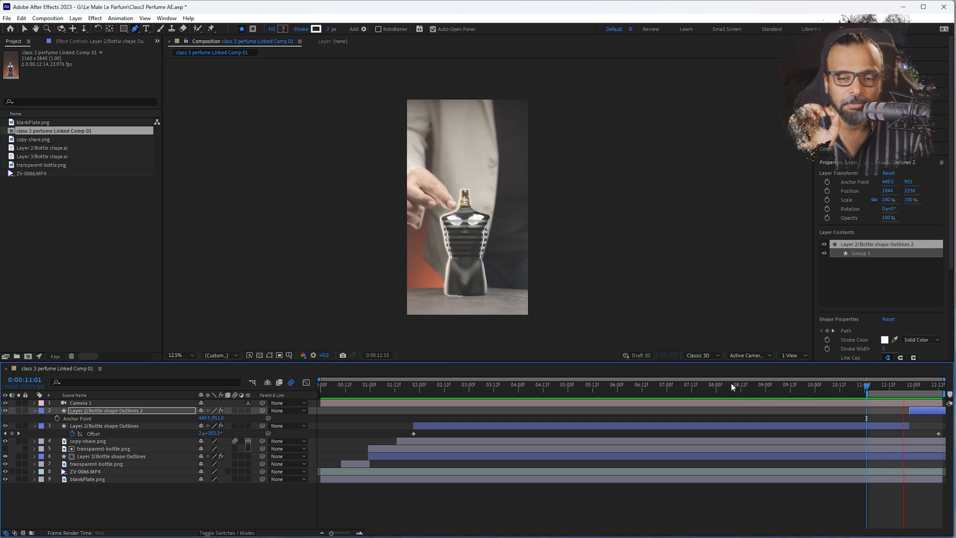
key("space")
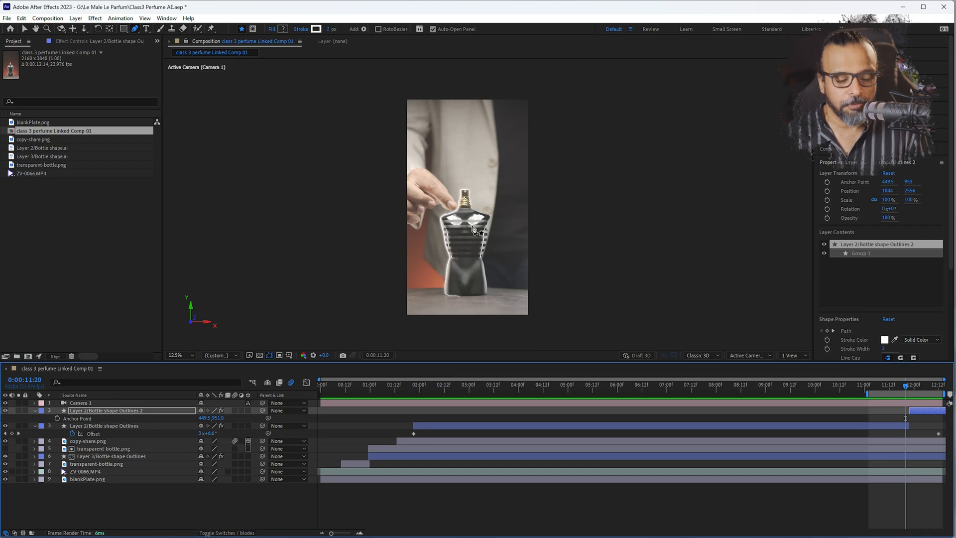
Save the project, then switch to Premiere Pro and move the playhead to 0:00:13:02 on the next shot
key("ctrl+s")
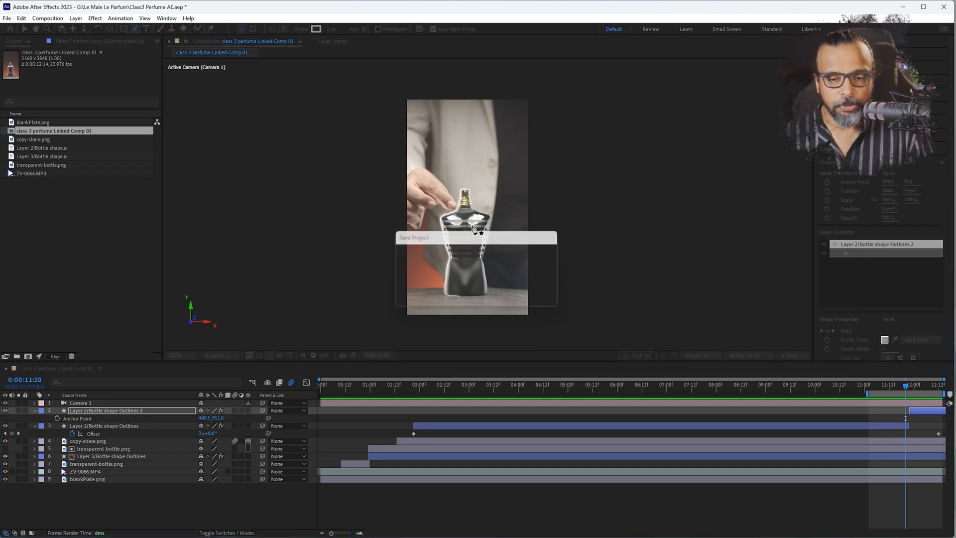
left_click(903, 8)
left_click_drag(420, 403, 448, 398)
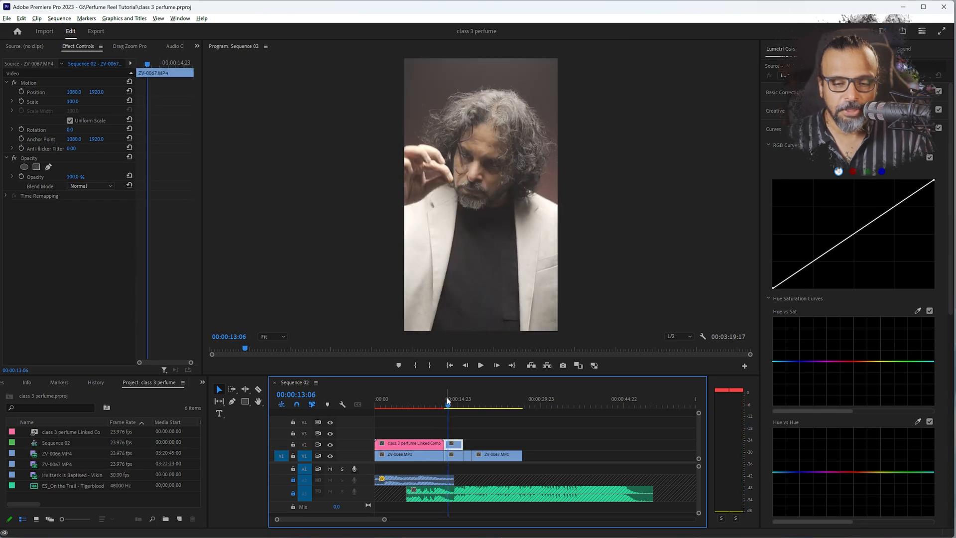
left_click_drag(448, 408, 449, 408)
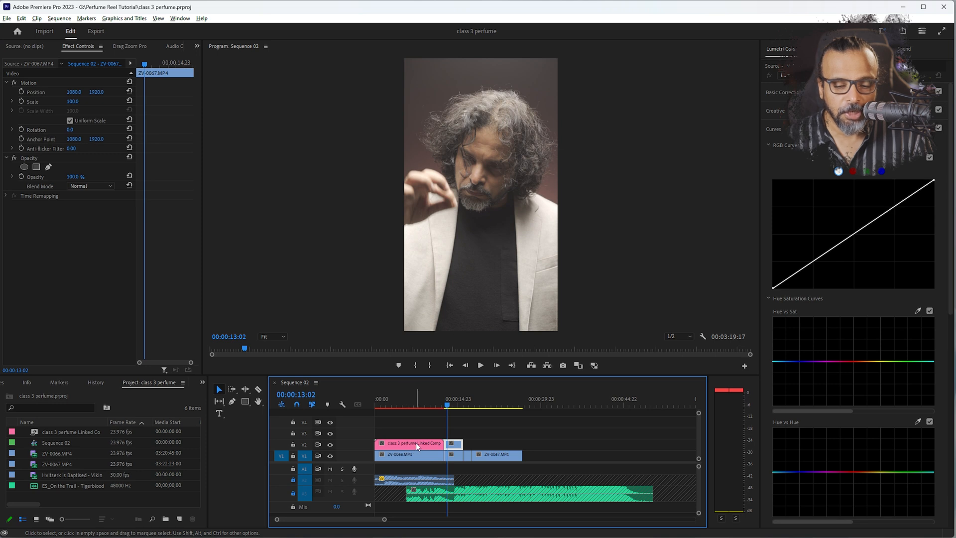
Replace the ZV-0067.MP4 clip on V2 with an After Effects composition and switch to After Effects to work on it
right_click(452, 445)
right_click(459, 445)
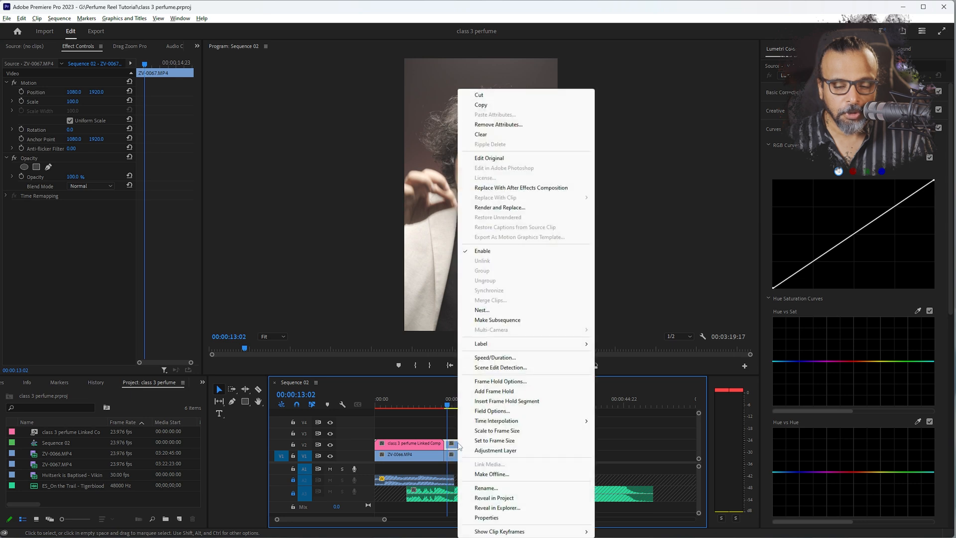
left_click(495, 188)
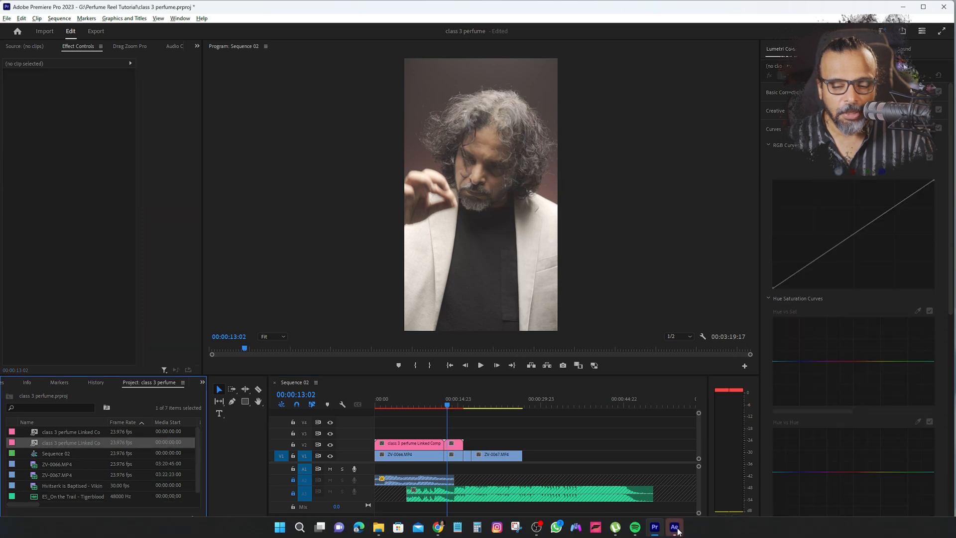
left_click(675, 528)
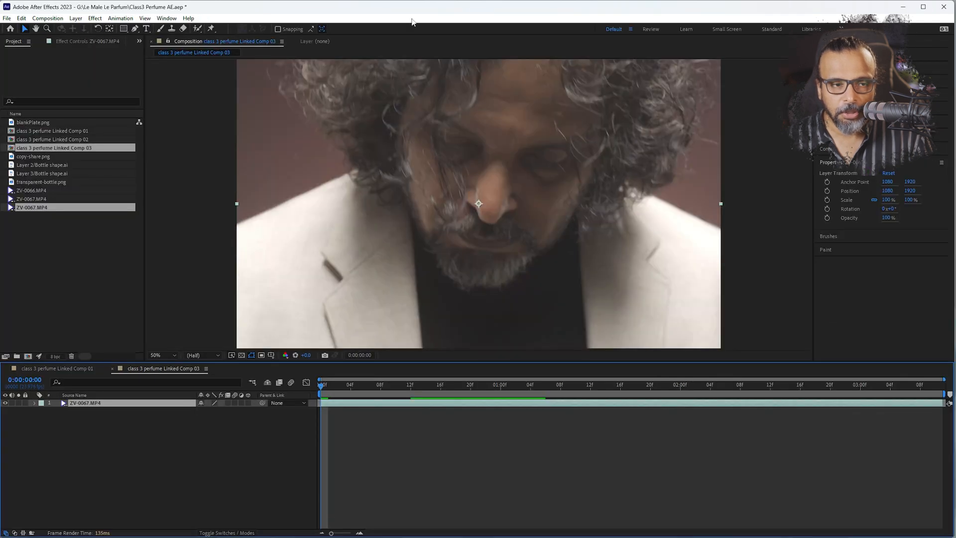
left_click_drag(410, 13, 382, 28)
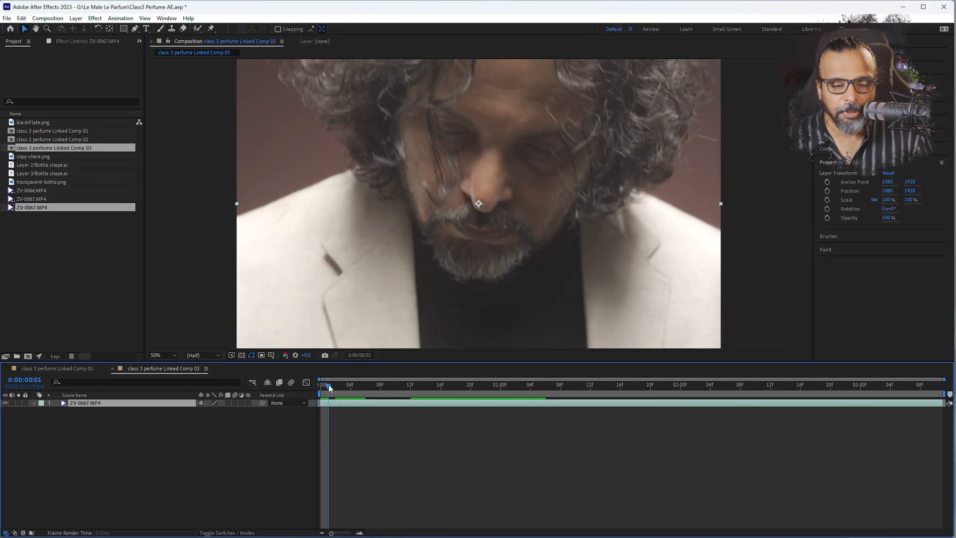
Scrub through the opening frames of the ZV-0067.MP4 shot, up to 0:00:00:04, to find where the hand enters
left_click_drag(328, 388, 351, 386)
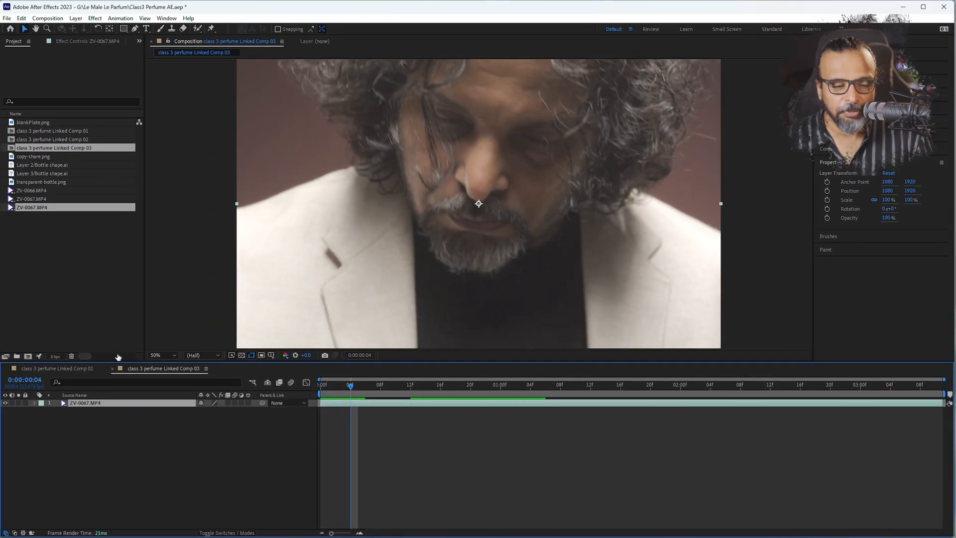
scroll(388, 217, "down", 3)
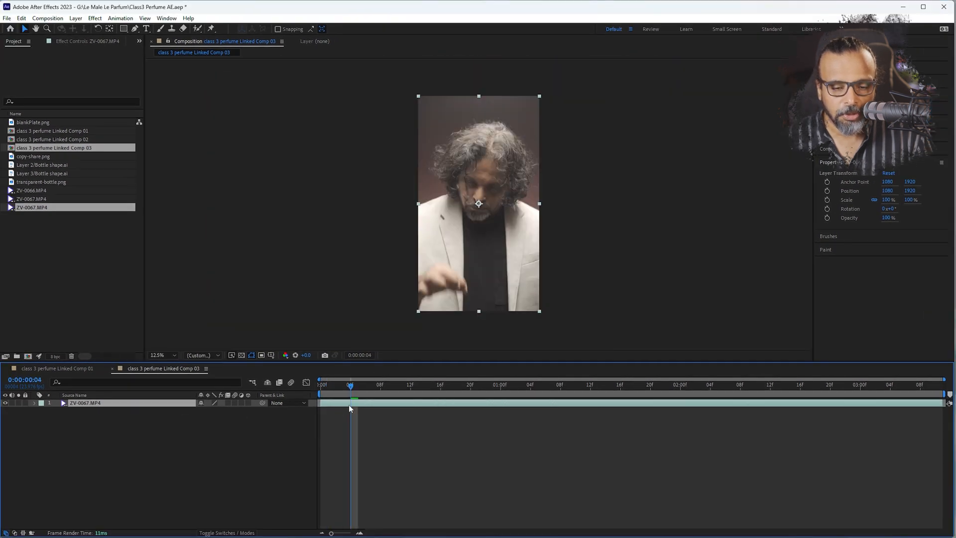
left_click_drag(350, 387, 114, 374)
In class 3 perfume Linked Comp 01, at 0:00:11:23, round the outline's corner beside the fingertip and adjust the vertex along the bottle's shoulder
left_click(70, 368)
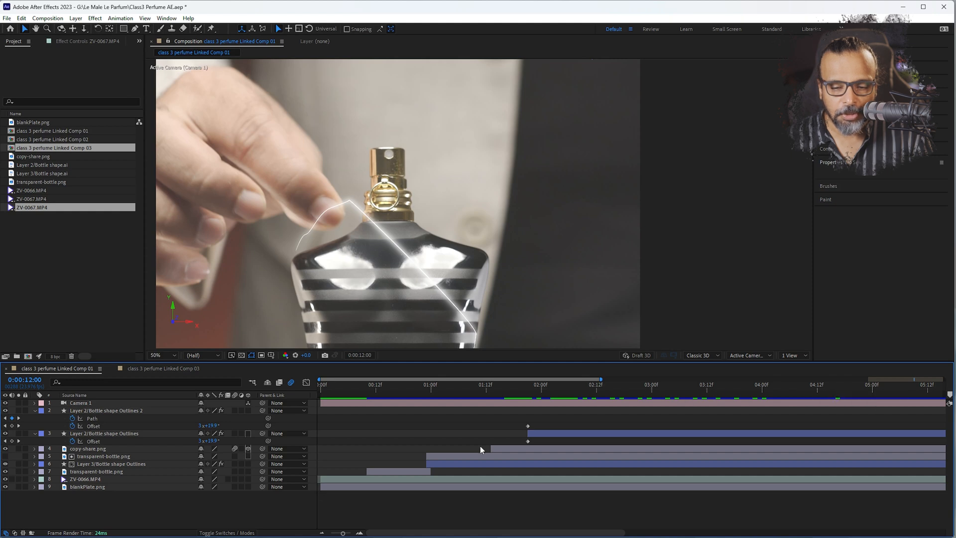
scroll(480, 448, "down", 3)
left_click(923, 413)
scroll(923, 413, "up", 5)
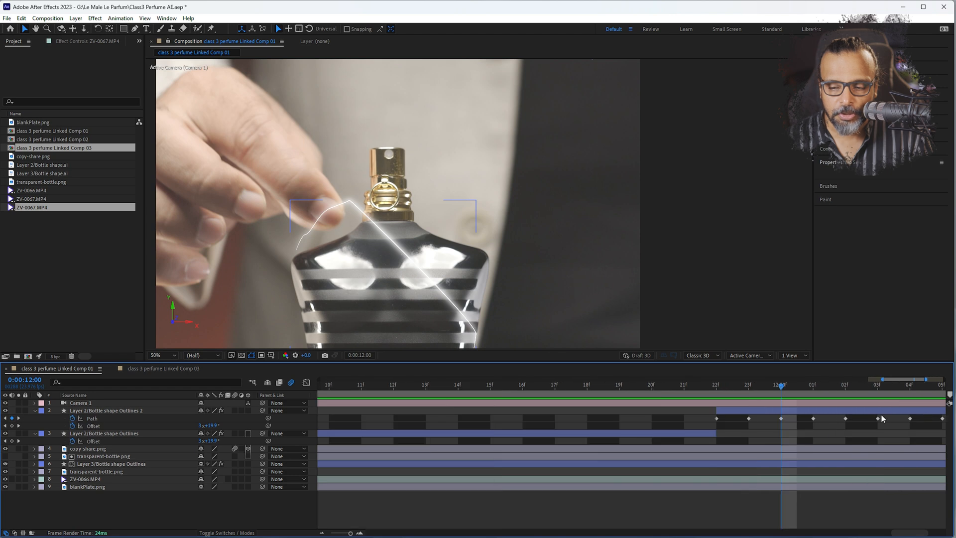
left_click(722, 386)
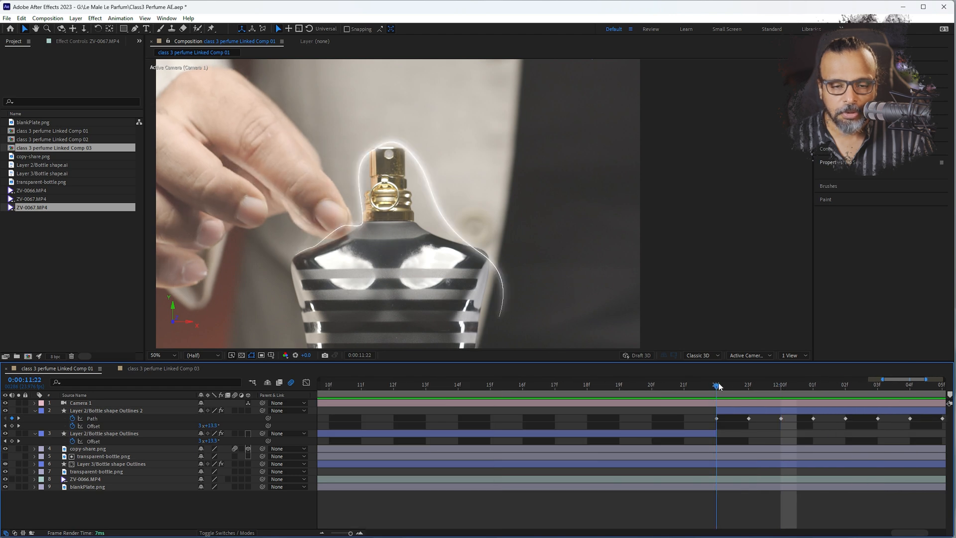
key("Page_Down")
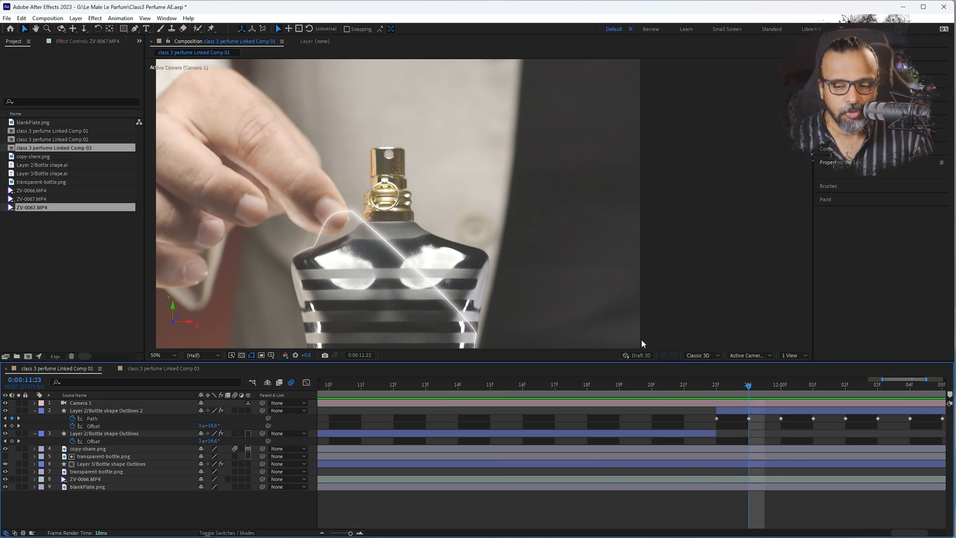
left_click(749, 419)
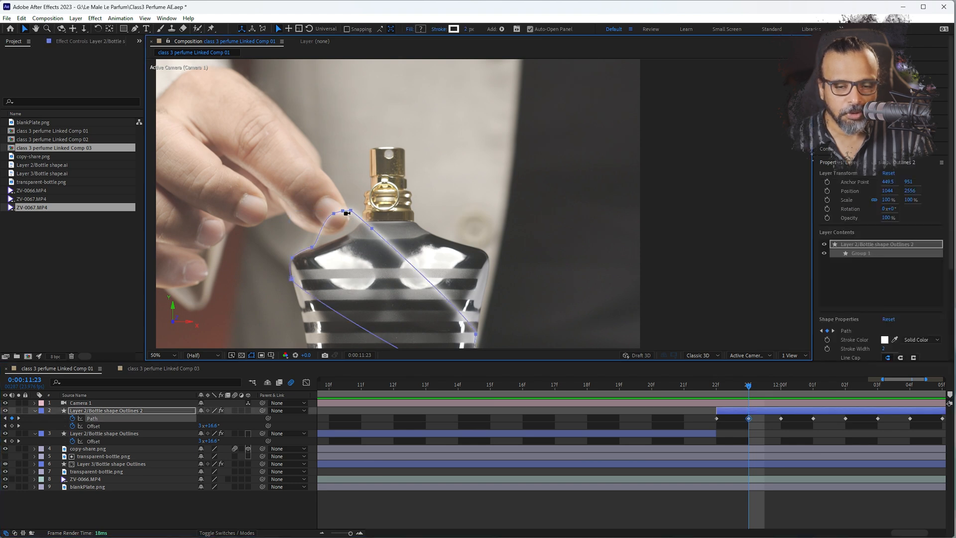
scroll(347, 213, "up", 4)
scroll(347, 213, "up", 2)
left_click(382, 193)
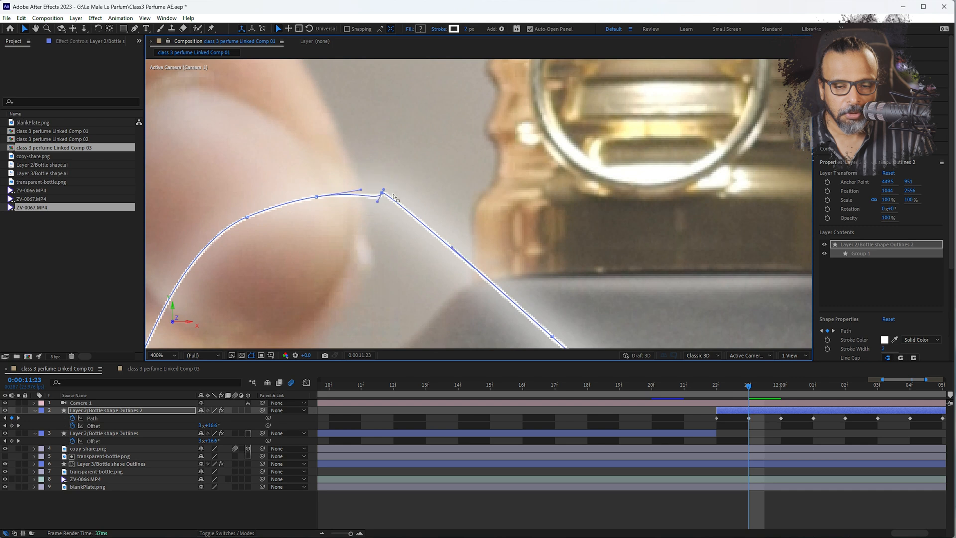
left_click_drag(388, 193, 459, 203)
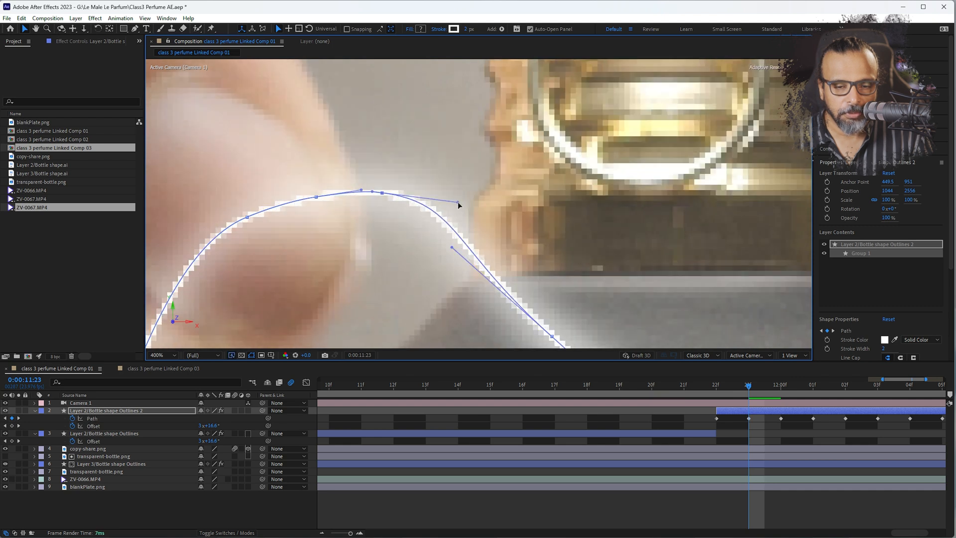
left_click_drag(567, 308, 474, 178)
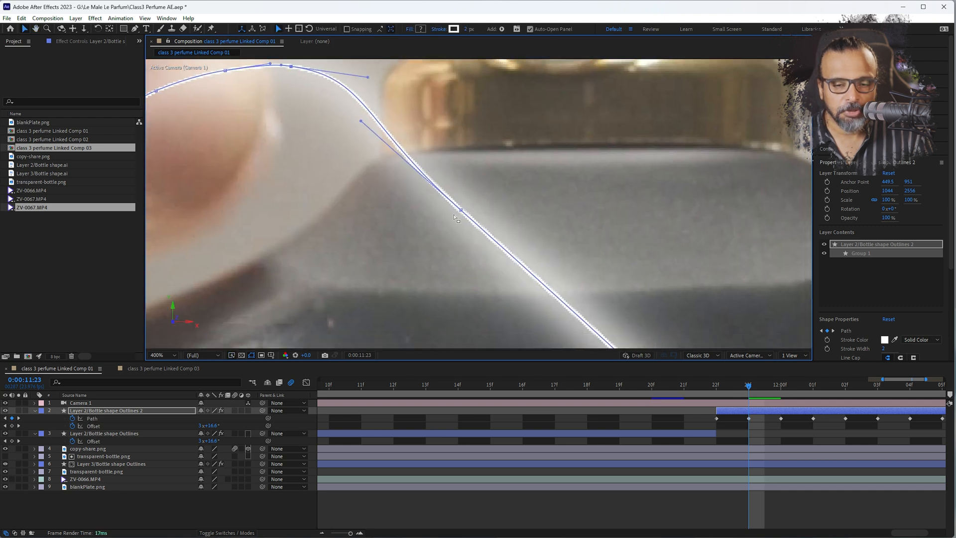
mouse_move(460, 211)
left_mouse_down()
mouse_move(493, 191)
mouse_move(457, 206)
left_mouse_up()
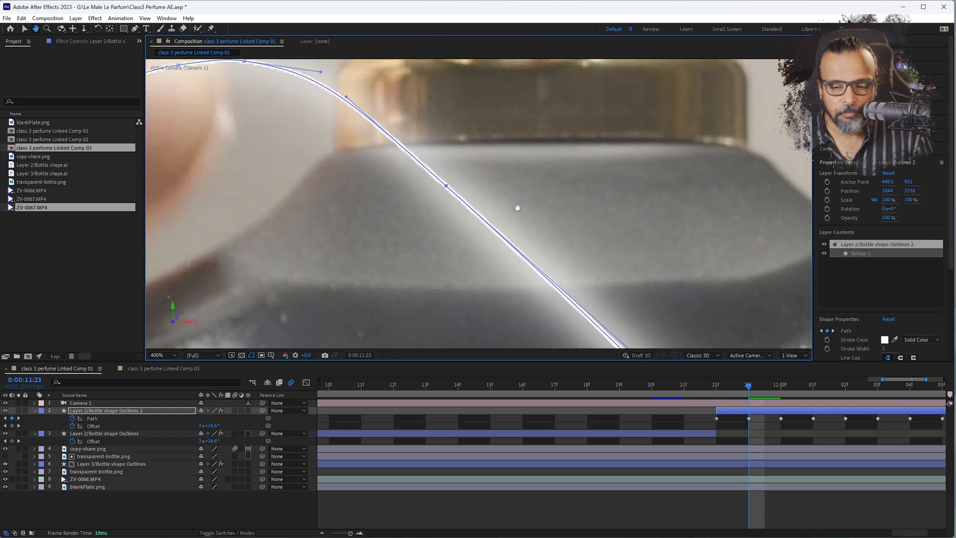
At 0:00:12:00, curve the outline's sharp peak and lower that vertex into the gap between the fingertip and the bottle's neck
left_click(776, 390)
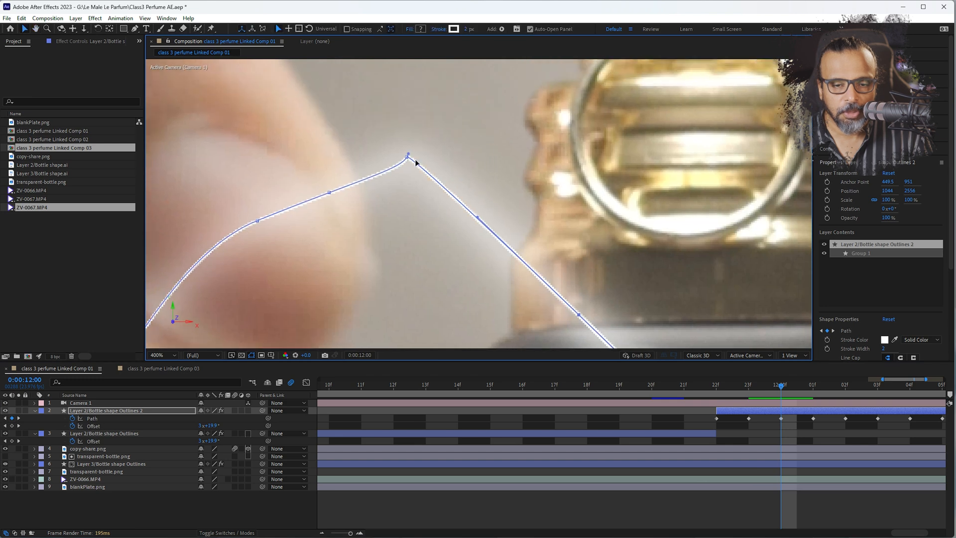
left_click_drag(408, 157, 513, 168)
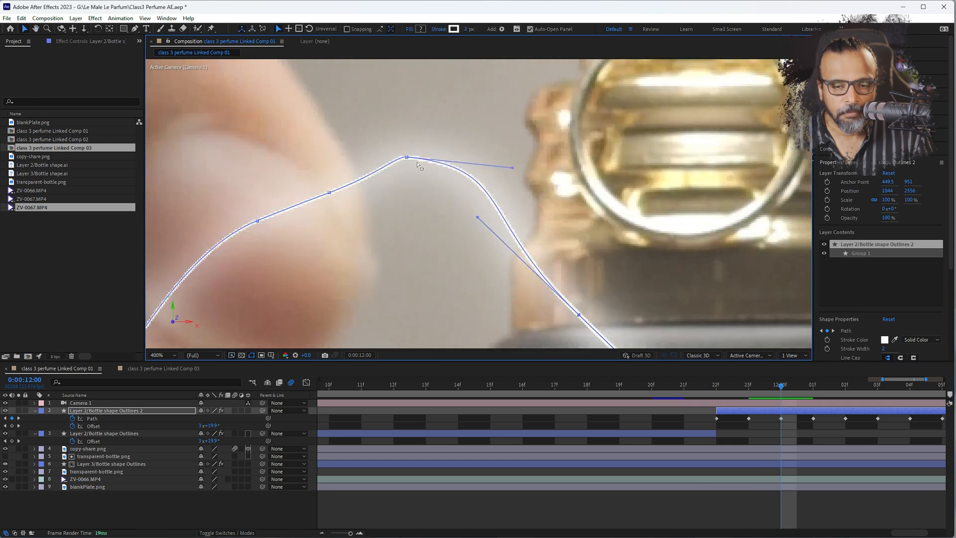
left_click_drag(407, 158, 333, 220)
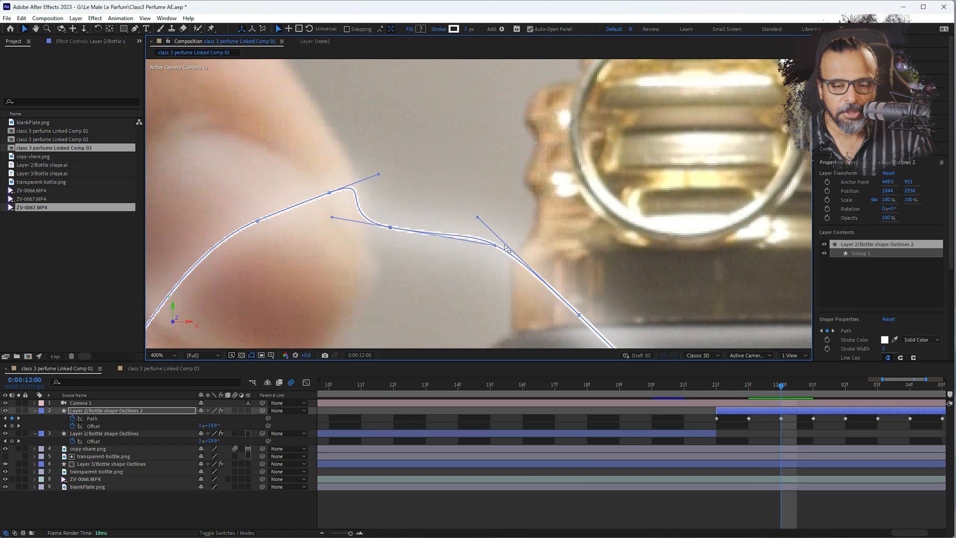
left_click_drag(496, 247, 515, 275)
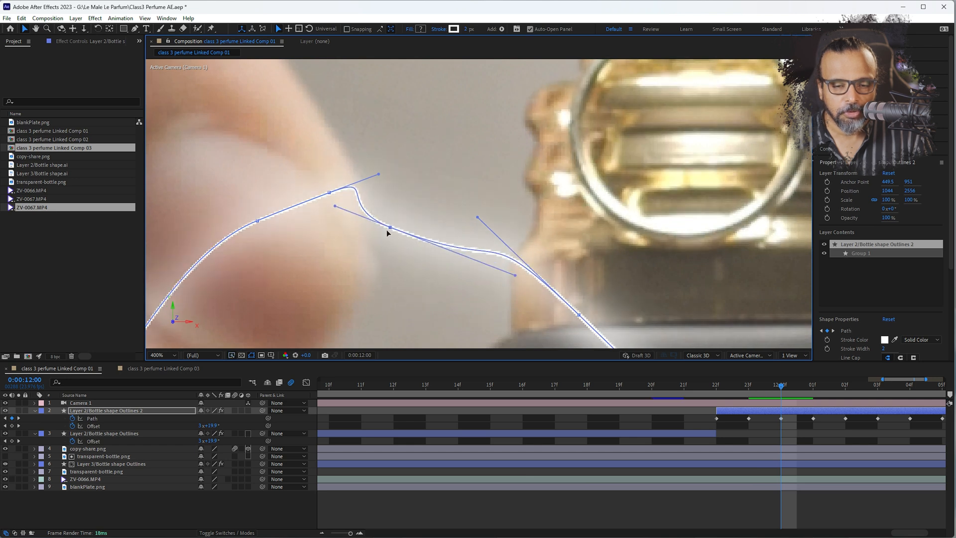
left_click_drag(392, 230, 428, 249)
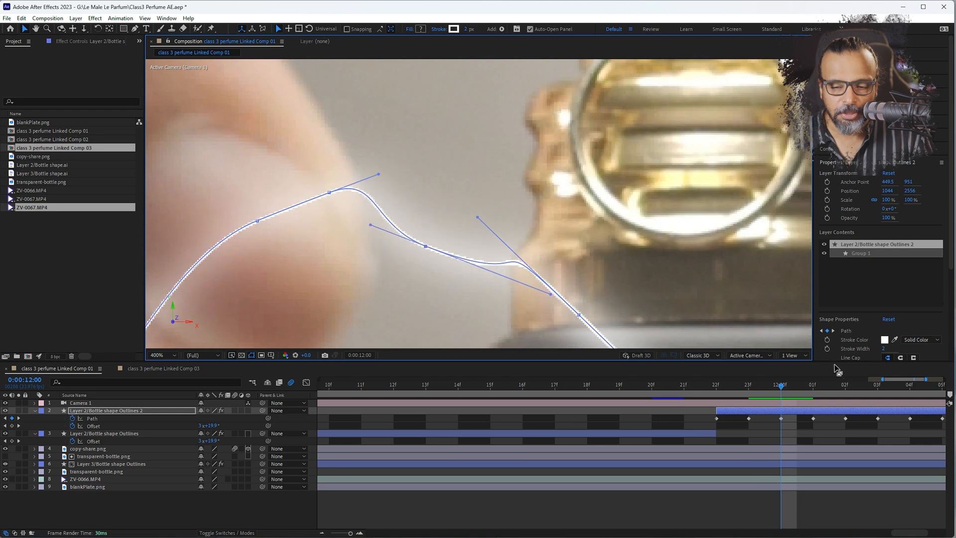
At 0:00:12:01, reshape the outline's peak beside the fingertip and scrub back over the adjusted frames to check them
left_click_drag(793, 388, 806, 388)
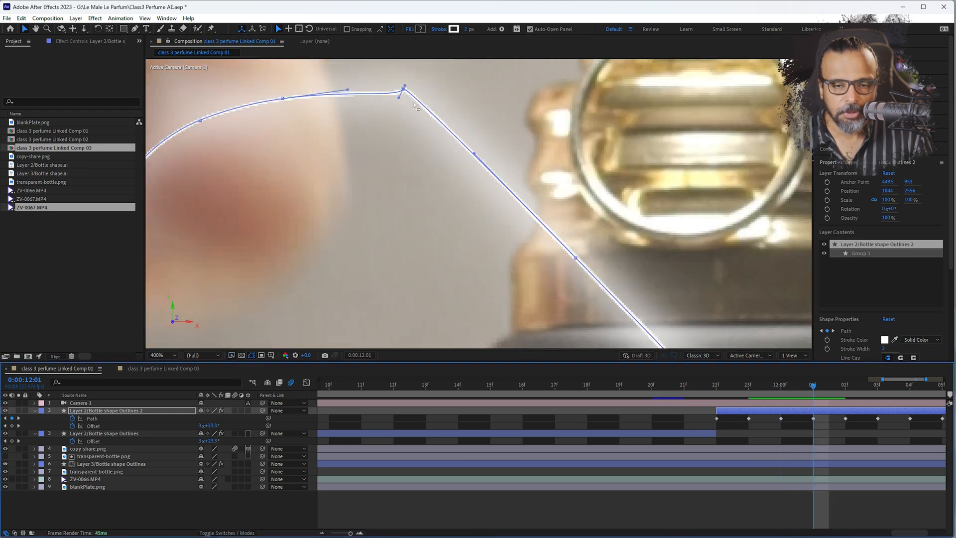
left_click_drag(404, 87, 381, 157)
scroll(465, 171, "down", 4)
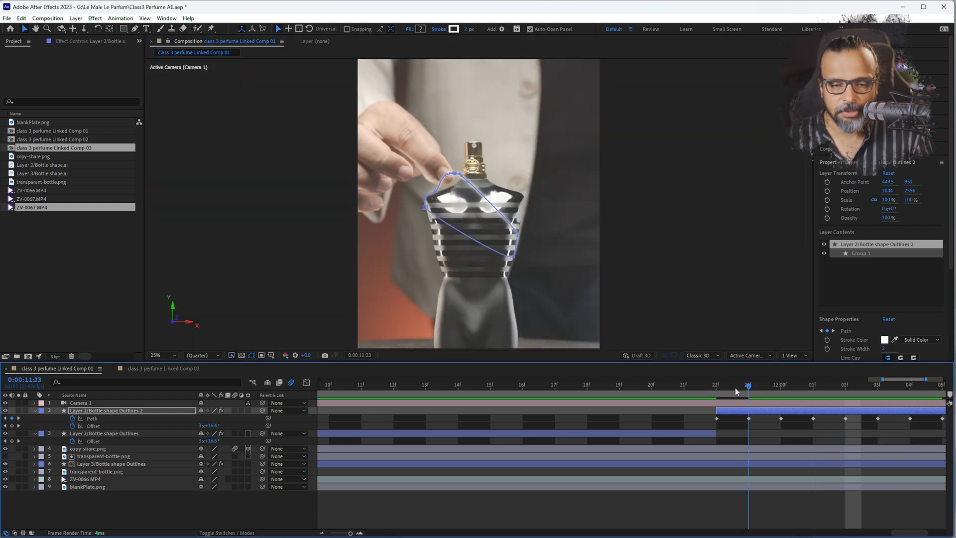
left_click_drag(829, 394, 465, 370)
Copy the Layer 2/Bottle shape Outlines 2 layer into class 3 perfume Linked Comp 03, above the ZV-0067.MP4 layer
left_click(447, 423)
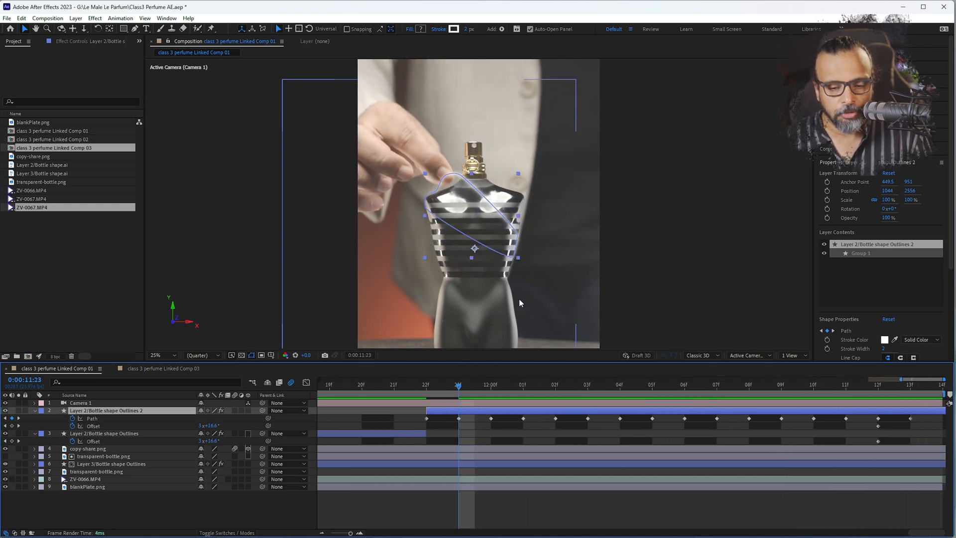
left_click(152, 369)
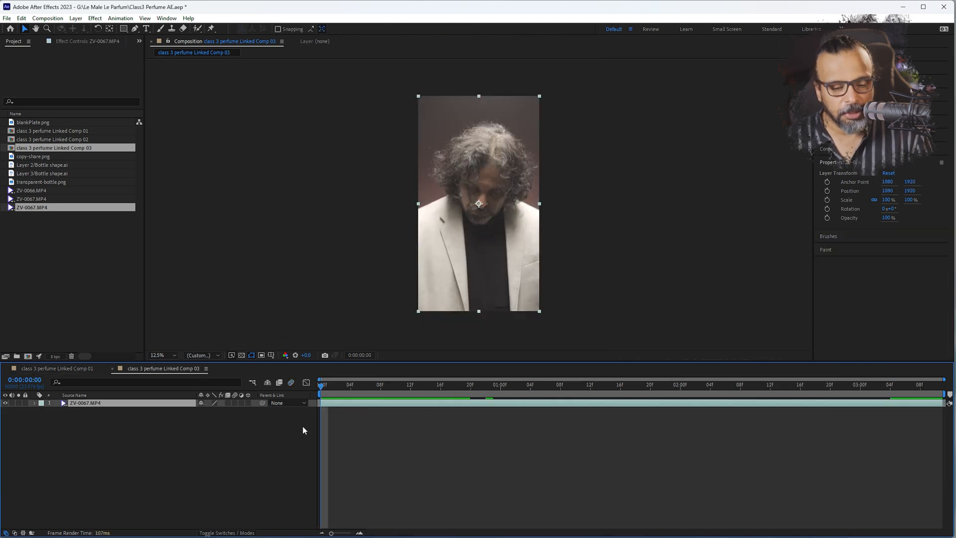
key("ctrl+v")
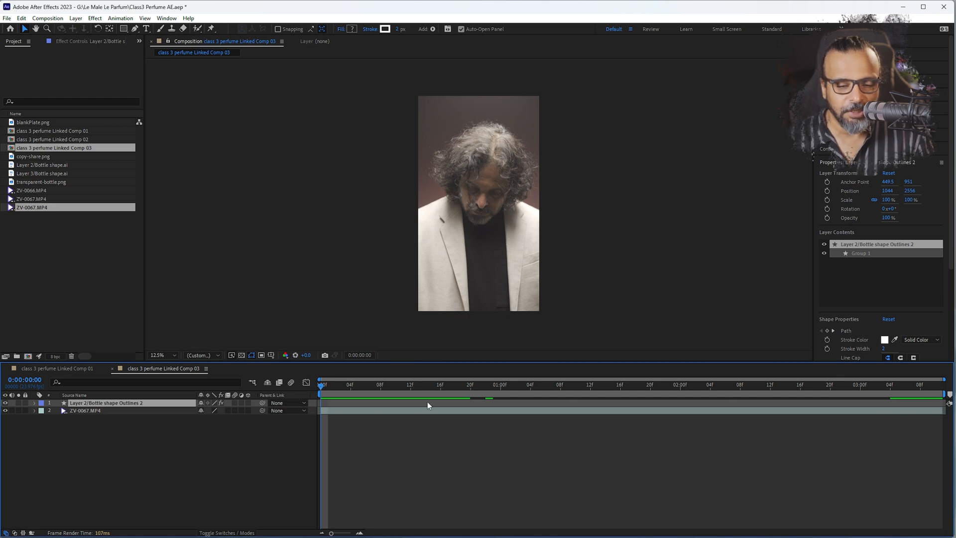
Compare the closing frames of both compositions, going to 0:00:12:13 in Linked Comp 01 and 0:00:03:10 in Linked Comp 03
left_click(46, 369)
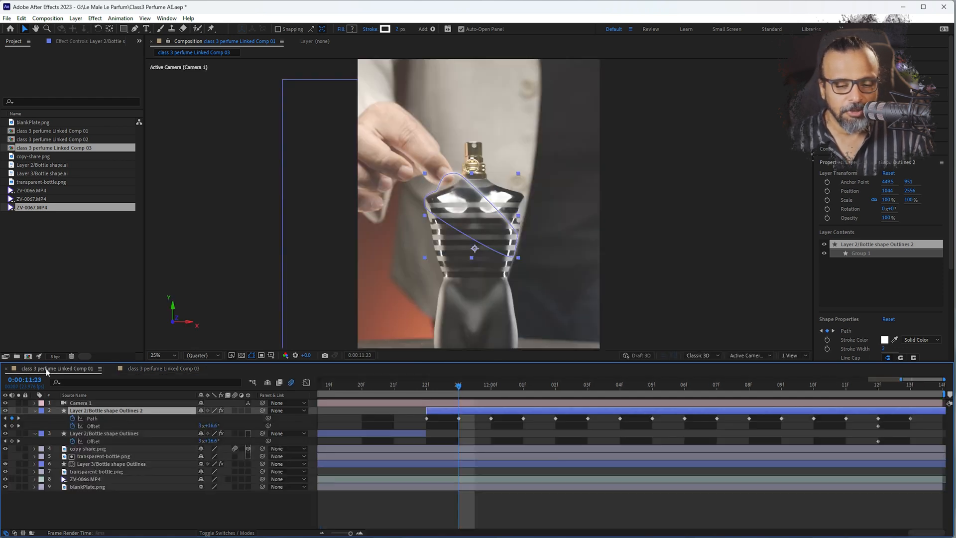
scroll(617, 414, "down", 5)
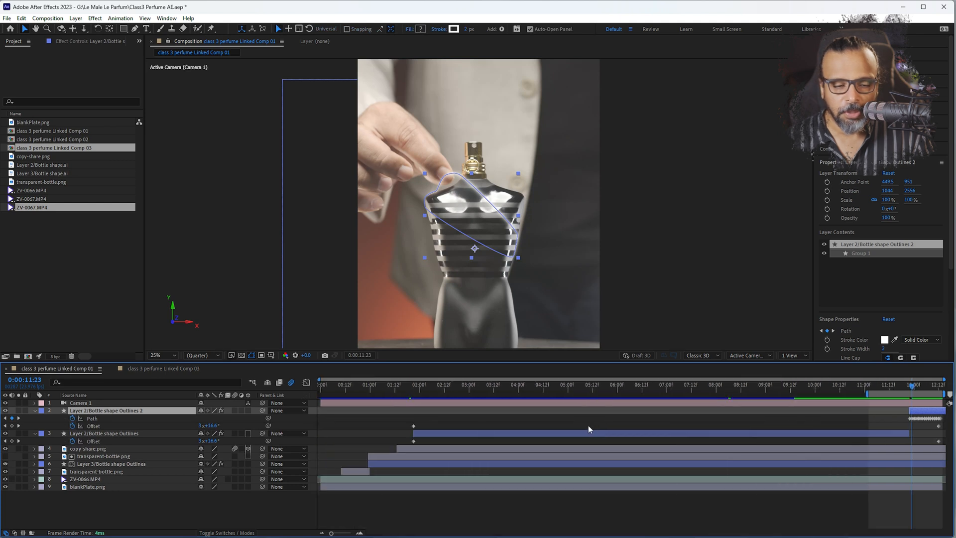
left_click_drag(906, 384, 943, 385)
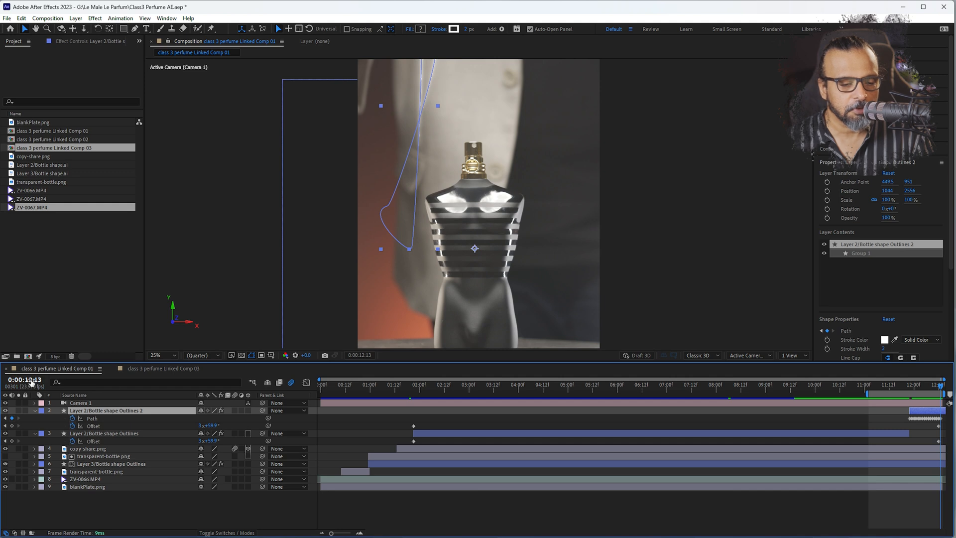
left_click(175, 370)
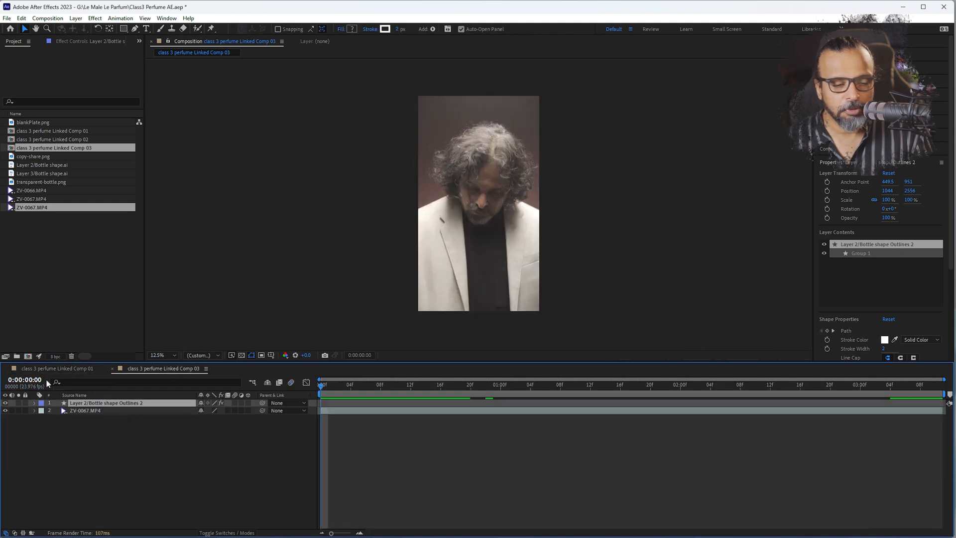
left_click_drag(880, 389, 935, 385)
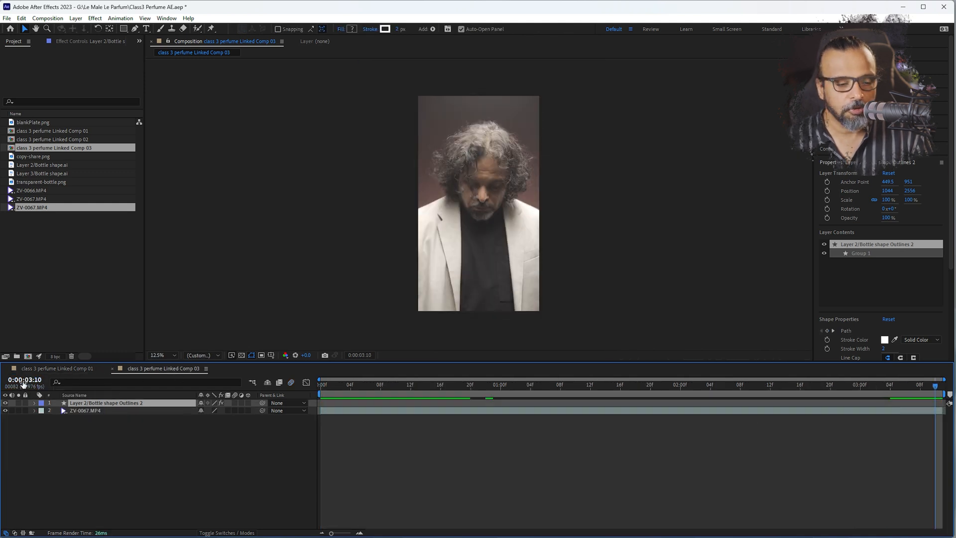
Align the pasted outline layer with the composition's start, and trim its beginning to 0:00:00:03, where the hand is in frame
left_click(320, 384)
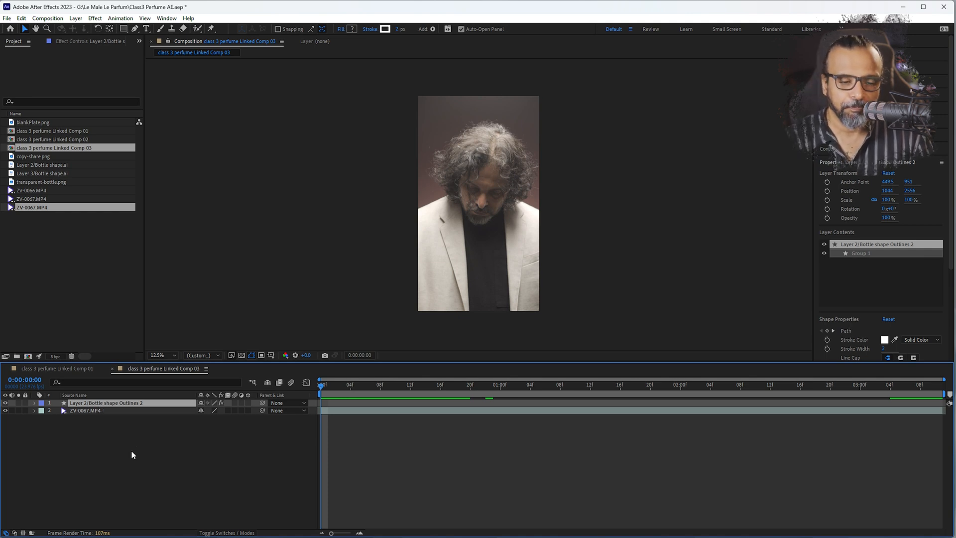
key("[")
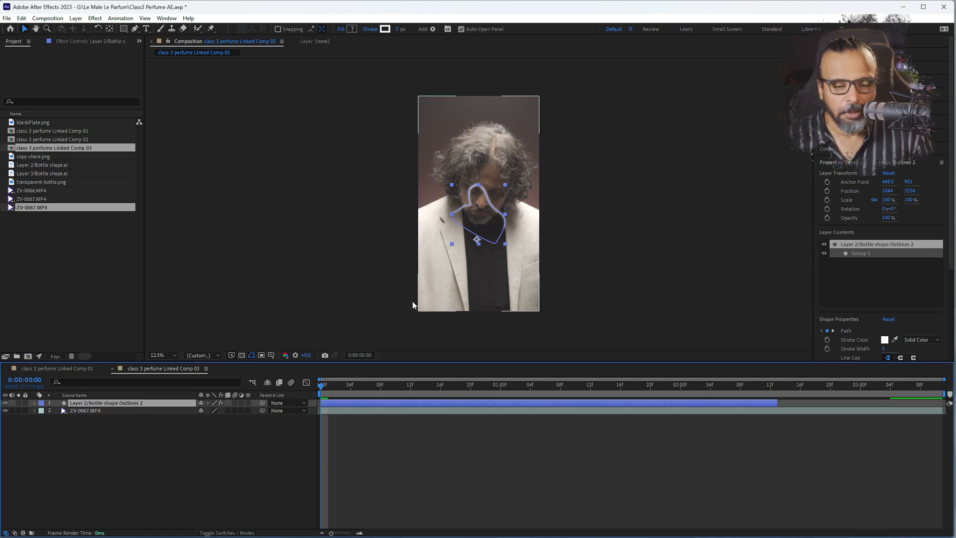
scroll(480, 226, "up", 1)
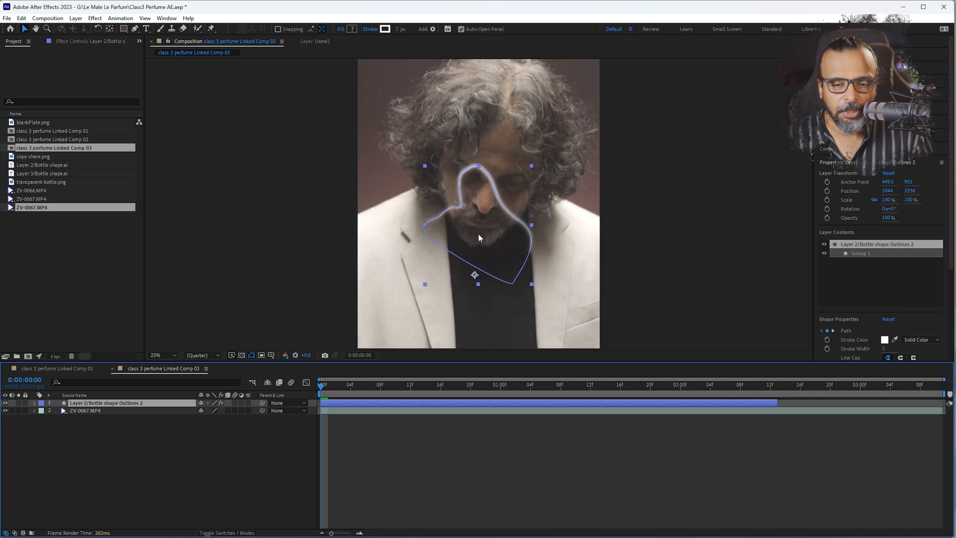
left_click_drag(478, 234, 448, 223)
left_click_drag(388, 305, 365, 233)
left_click_drag(322, 386, 337, 385)
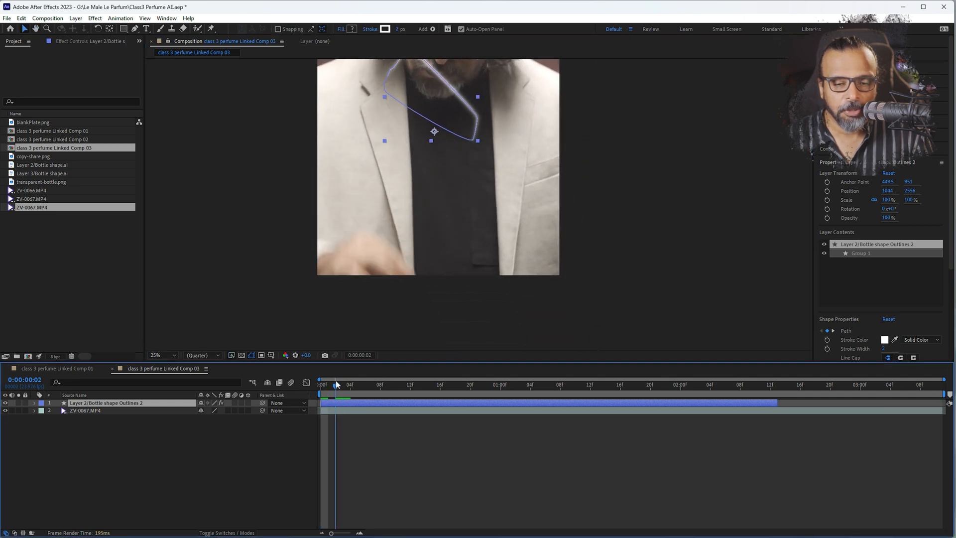
left_click(342, 384)
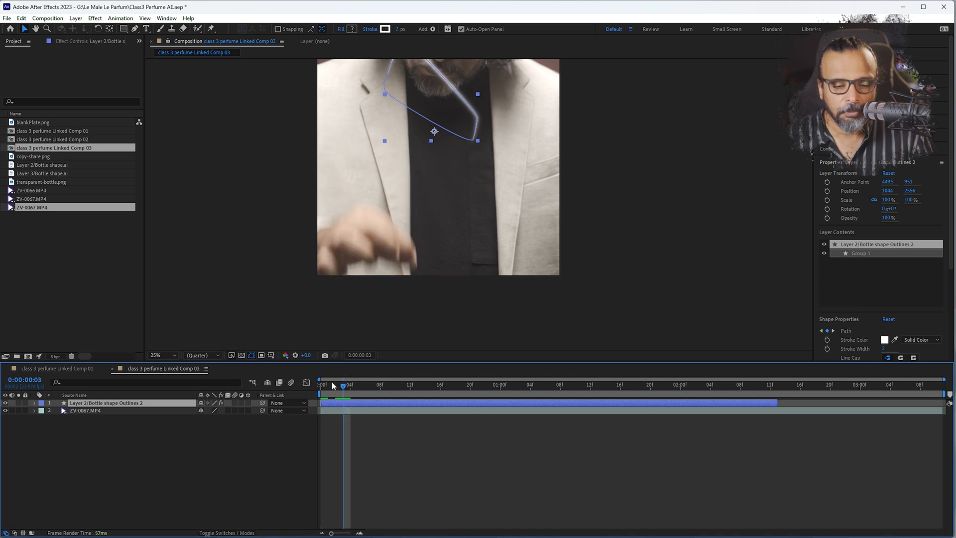
left_click_drag(319, 403, 346, 408)
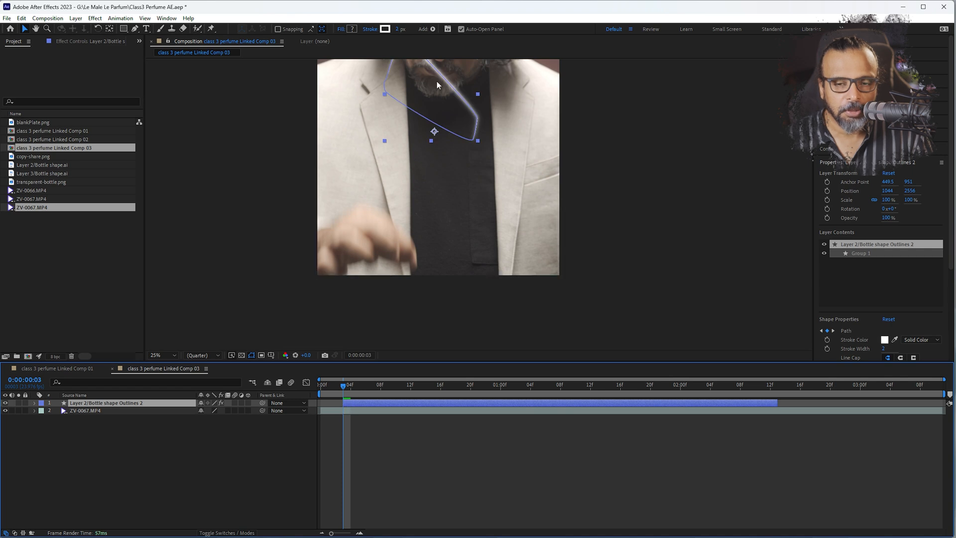
Shift the outline layer's animation earlier, keeping its start at 0:00:00:03, and place the outline under the fingertips at position 1432, 6200
left_click_drag(438, 74, 443, 286)
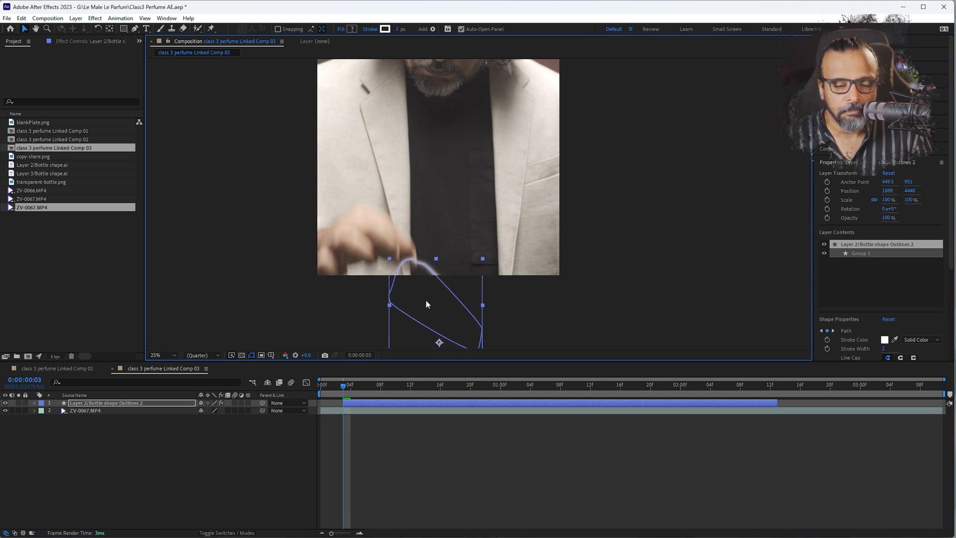
left_click_drag(343, 407, 365, 403)
left_click_drag(353, 406, 355, 407)
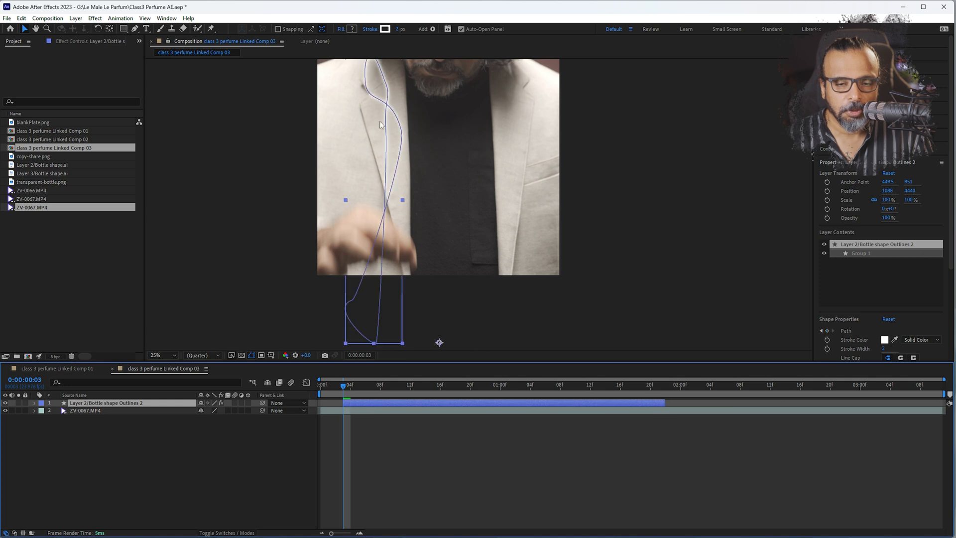
left_click_drag(388, 108, 423, 304)
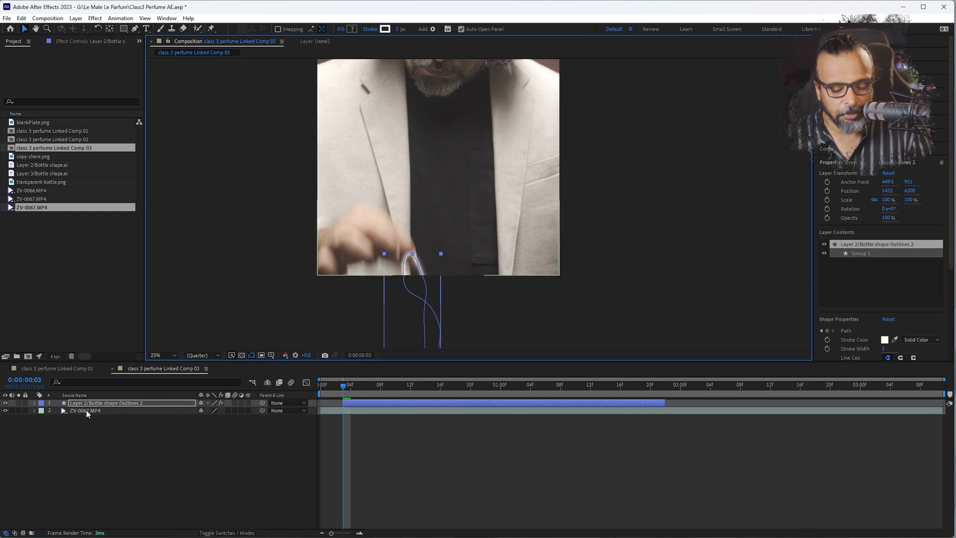
Lock the ZV-0067.MP4 layer and stretch the outline layer vertically to 101.1% so it meets the fingertips at 0:00:00:03
key("p")
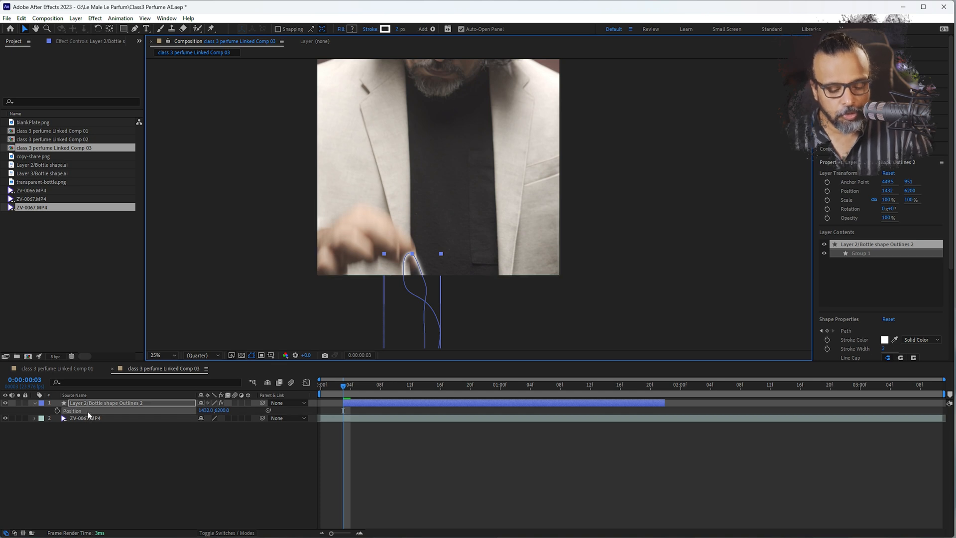
key("u")
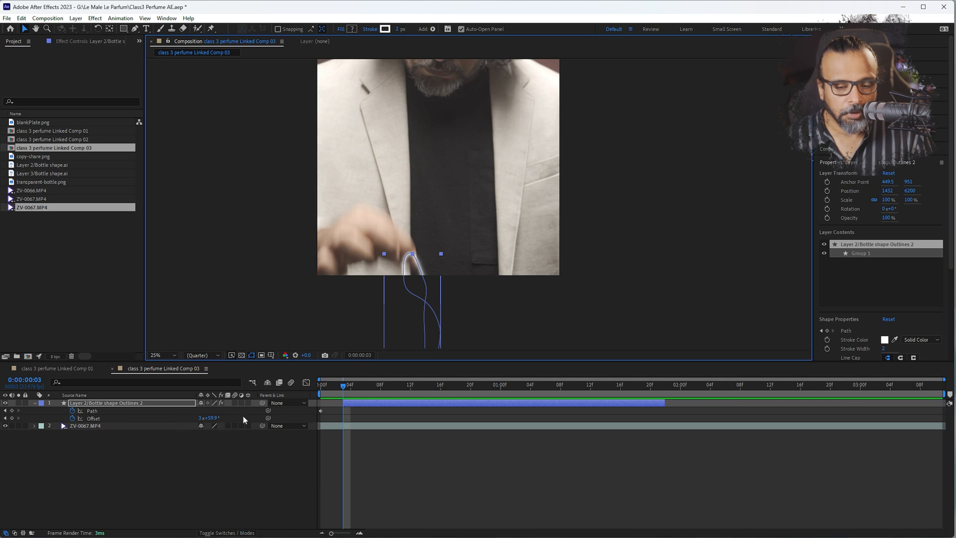
left_click_drag(427, 251, 409, 260)
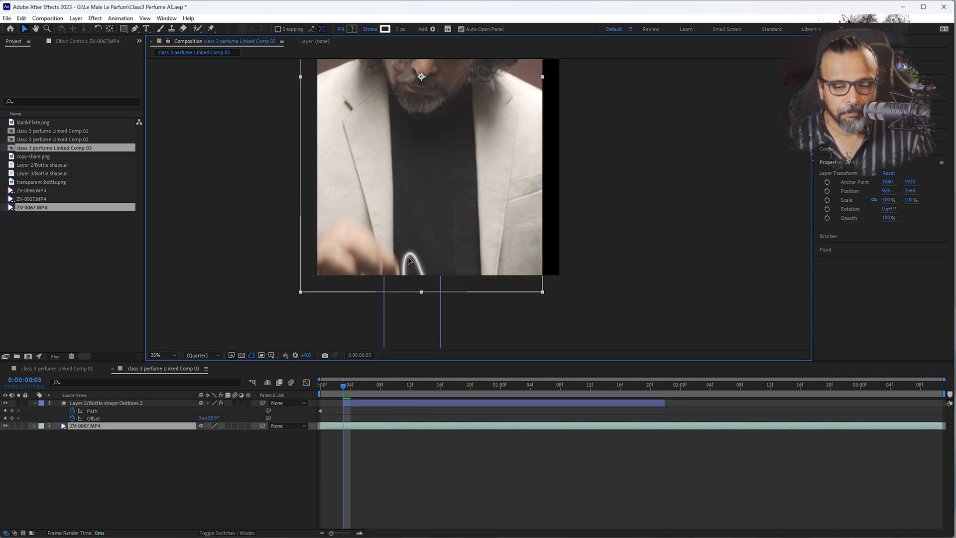
key("ctrl+z")
left_click(25, 426)
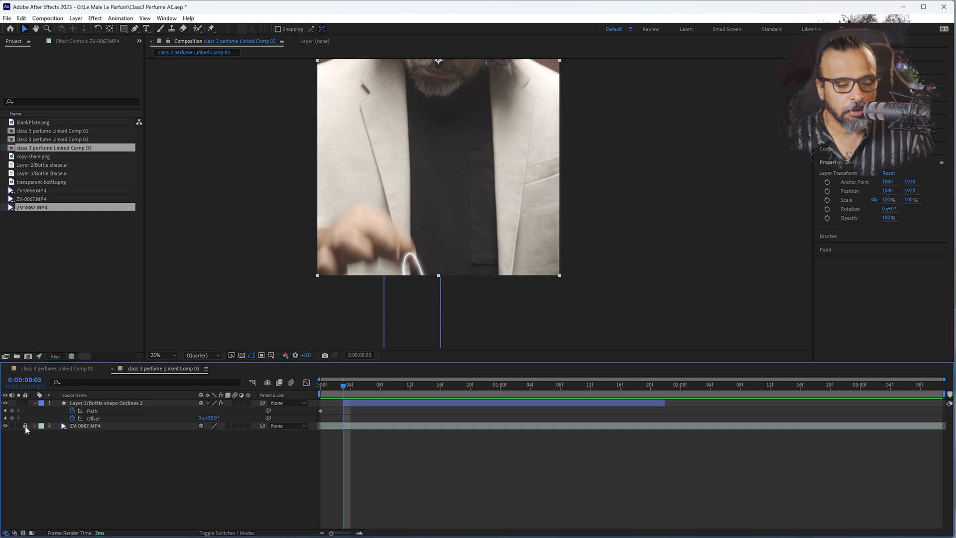
left_click(412, 256)
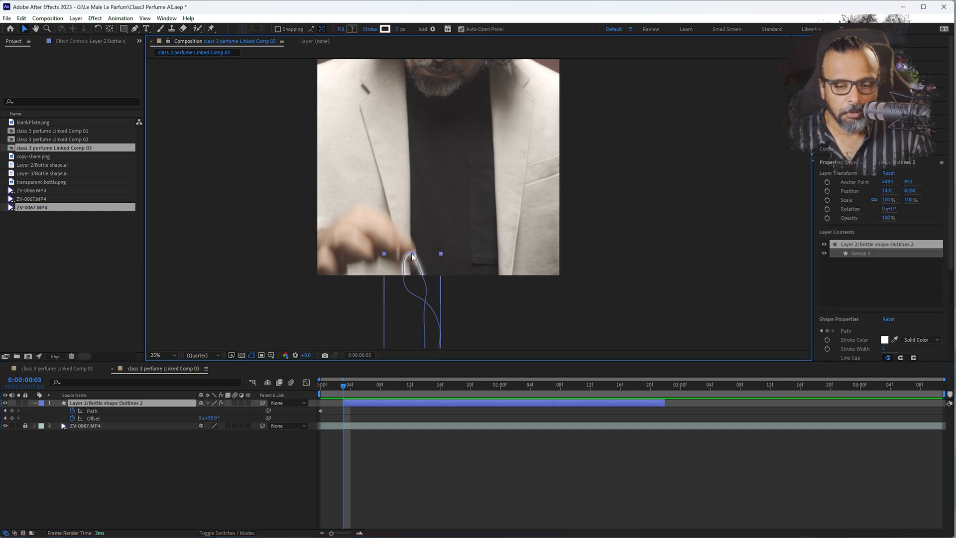
left_click_drag(412, 256, 412, 253)
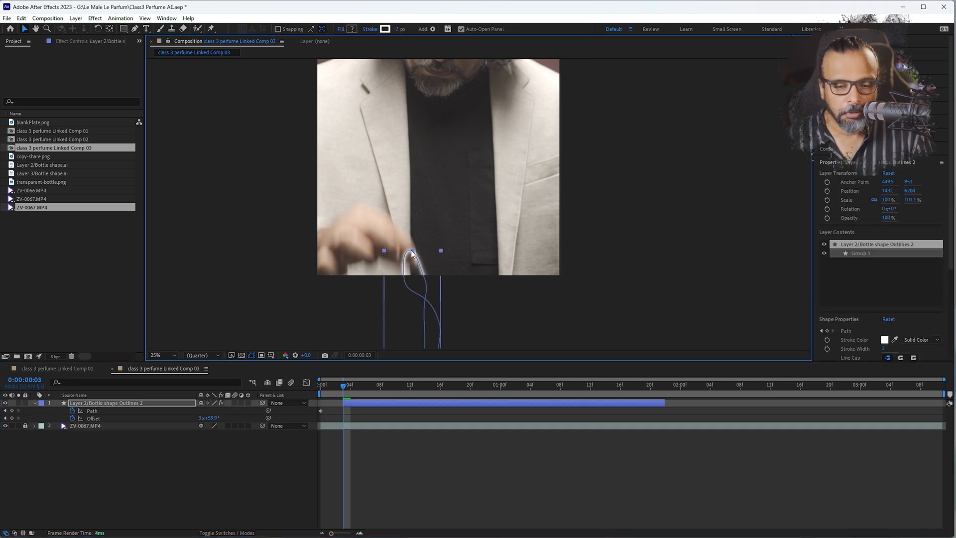
Try to stretch the outline layer vertically to 110.2% at 0:00:00:04 so it reaches the raised fingertips
left_click(352, 379)
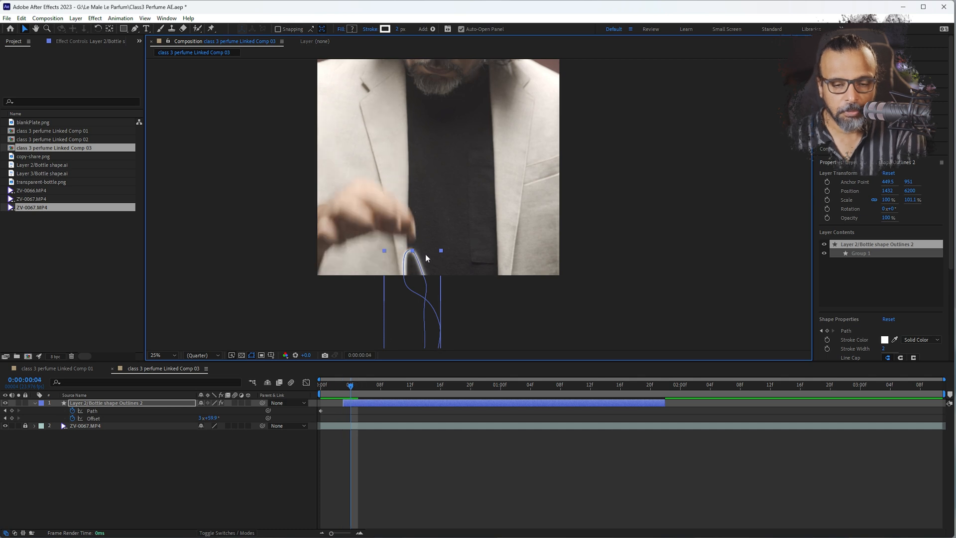
left_click_drag(413, 253, 413, 225)
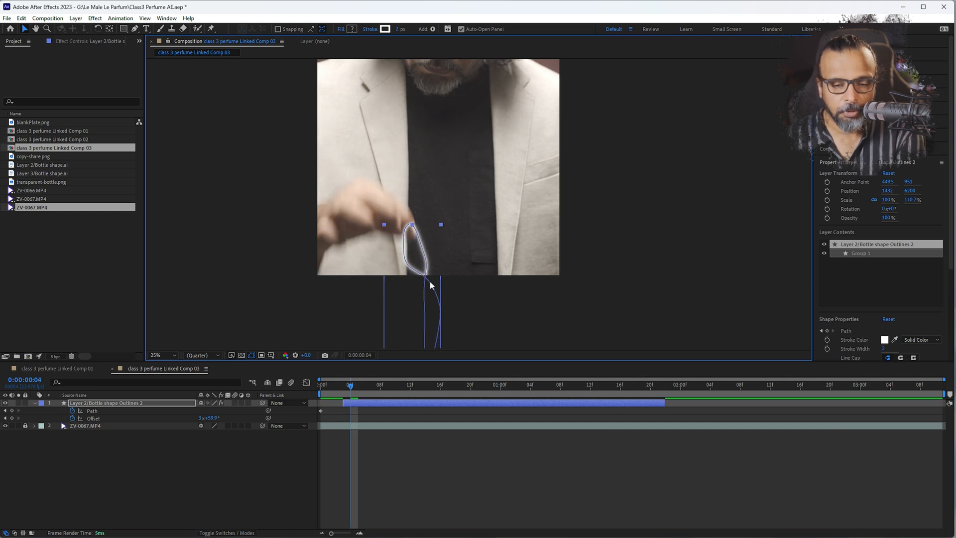
left_click_drag(458, 316, 427, 252)
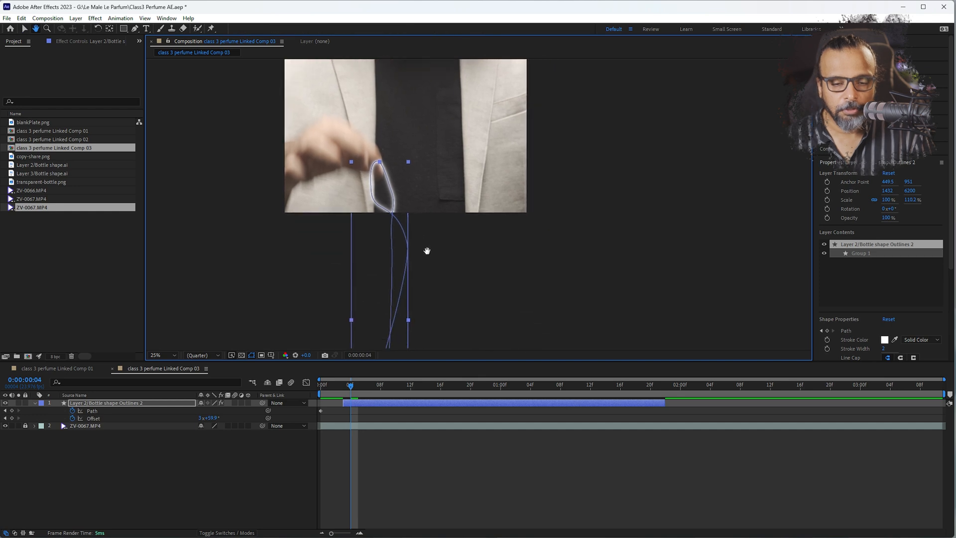
scroll(424, 259, "up", 3)
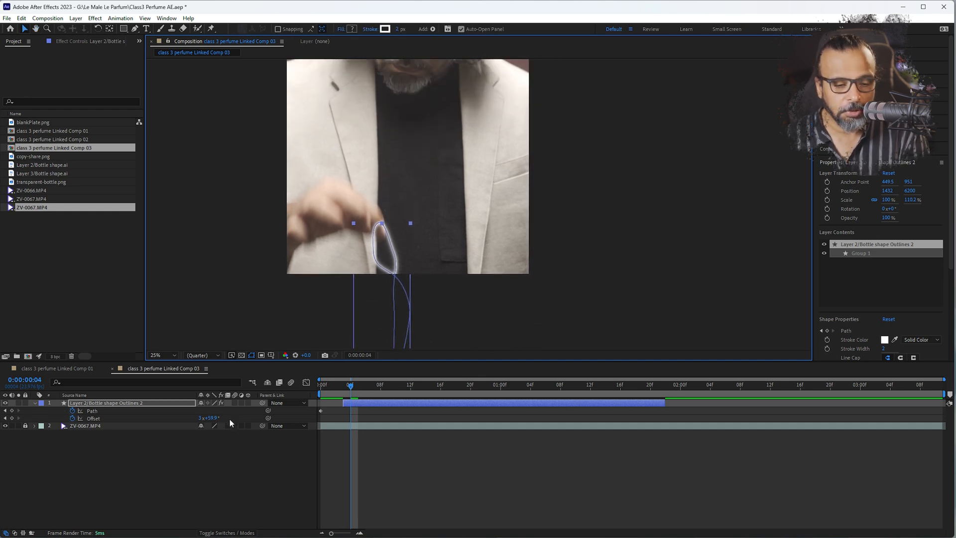
key("ctrl+z")
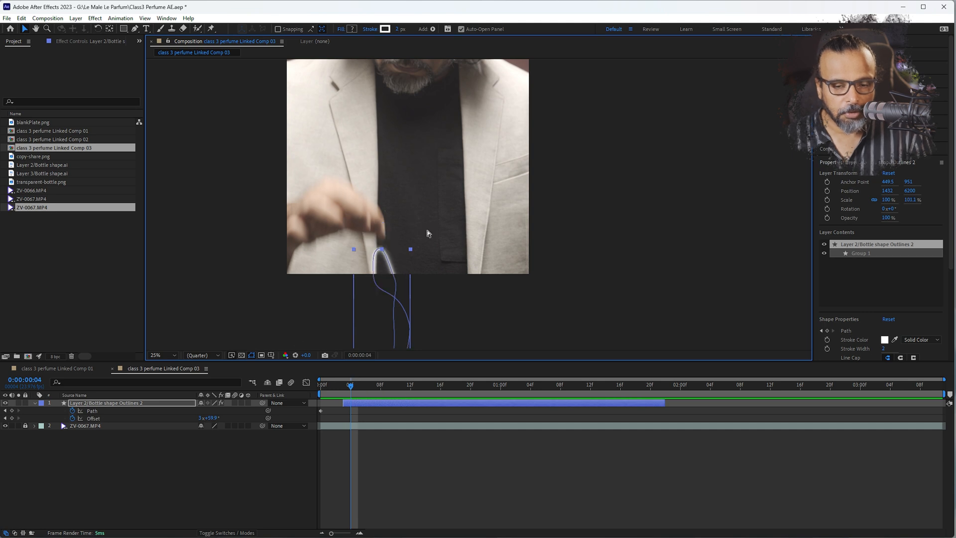
Reshape the outline's Path at 0:00:00:04 and 0:00:00:05, raising its points so the loop hangs from the fingertips
left_click(94, 411)
left_click_drag(391, 255, 378, 228)
mouse_move(394, 275)
left_mouse_down()
mouse_move(383, 271)
mouse_move(390, 286)
mouse_move(377, 274)
left_mouse_up()
key("Page_Down")
left_click_drag(367, 218, 393, 242)
left_click_drag(378, 228, 377, 199)
left_click_drag(364, 261, 419, 310)
left_click_drag(390, 285, 389, 254)
Reshape the outline's Path at 0:00:00:06, lifting the loop to the fingertips and rearranging the points of the strands below
key("Page_Down")
left_click_drag(367, 185, 416, 334)
mouse_move(377, 200)
left_mouse_down()
mouse_move(376, 165)
mouse_move(387, 184)
left_mouse_up()
left_click_drag(388, 219, 377, 218)
left_click_drag(389, 173, 368, 193)
left_click_drag(353, 146, 413, 237)
left_click_drag(387, 184, 384, 196)
left_click_drag(375, 285, 416, 309)
left_click_drag(388, 289, 402, 280)
Reshape the outline's Path at 0:00:00:07, raising the loop to the fingertips and adjusting the trailing points below the hand
key("Page_Down")
left_click_drag(383, 196, 383, 167)
left_click_drag(364, 177, 360, 189)
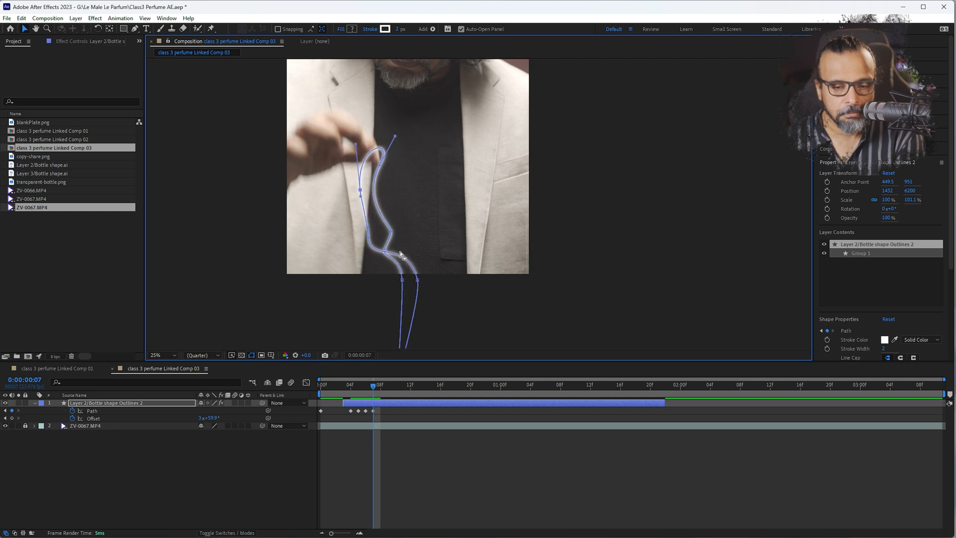
scroll(408, 299, "down", 3)
scroll(408, 298, "up", 1)
left_click_drag(433, 263, 455, 239)
Reshape the outline's Path at 0:00:00:08, pulling the loop up to the hand and bending the trailing strands over the jacket
key("Page_Down")
left_click_drag(432, 173, 481, 255)
left_click_drag(455, 239, 455, 232)
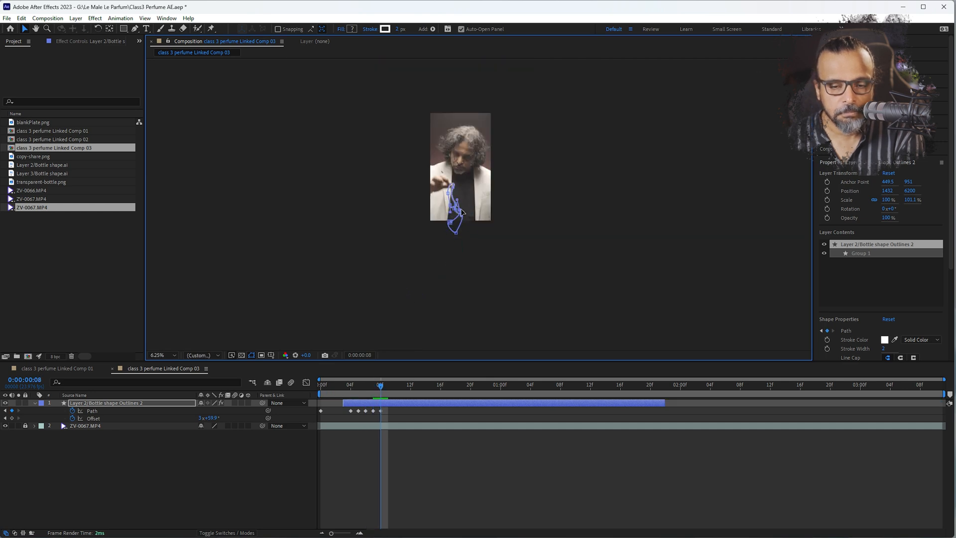
scroll(456, 232, "up", 2)
left_click_drag(352, 258, 375, 249)
left_click_drag(379, 295, 347, 269)
left_click_drag(368, 237, 355, 233)
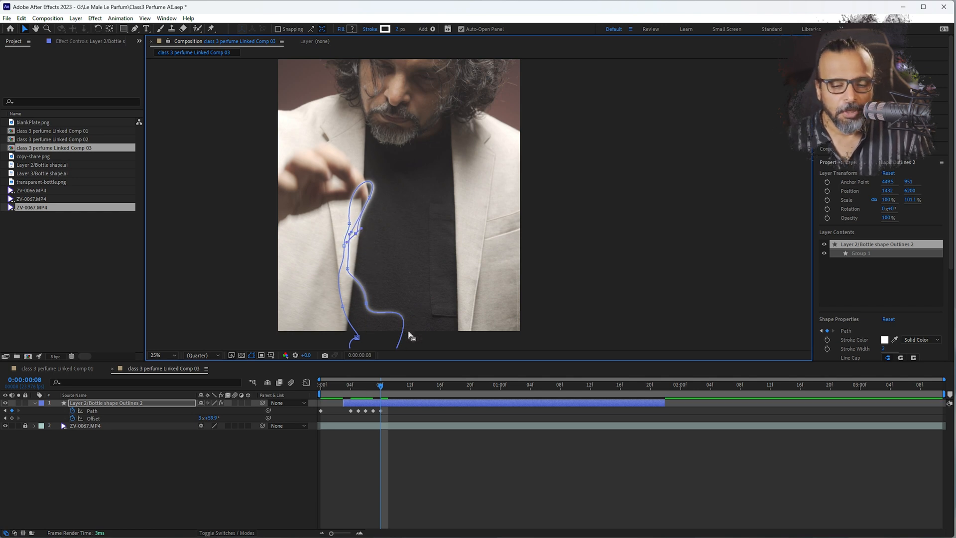
Return to class 3 perfume Linked Comp 01 and go to 0:00:11:22, where the Layer 2/Bottle shape Outlines 2 layer starts
left_click_drag(380, 386, 351, 390)
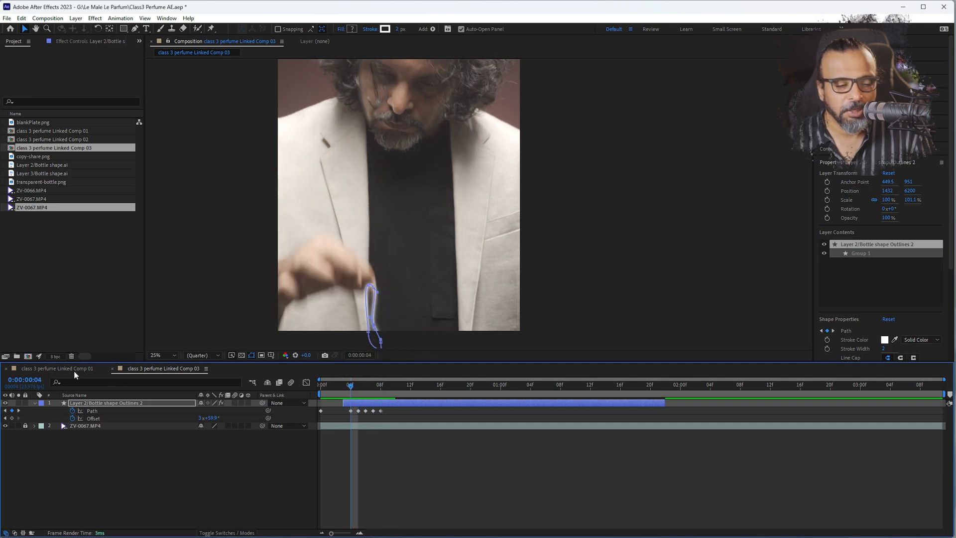
left_click(70, 368)
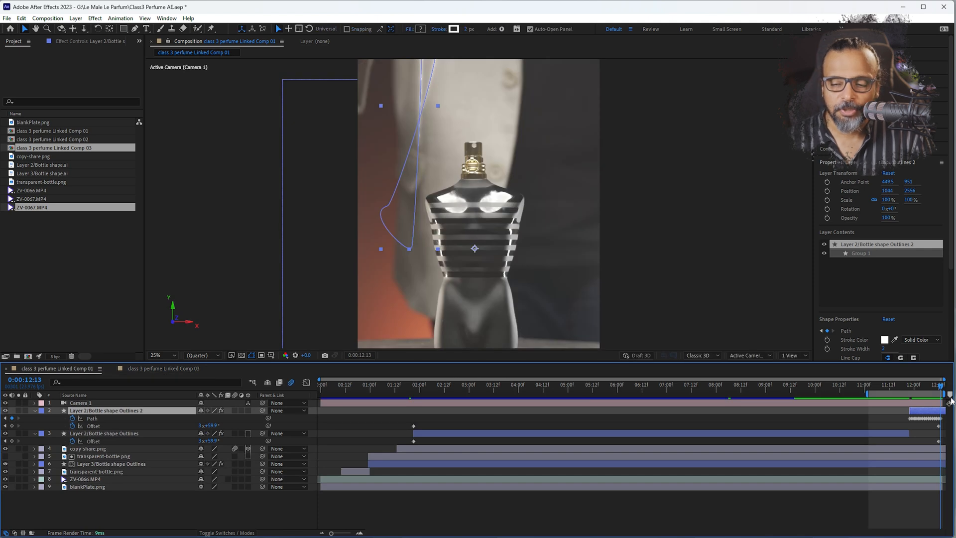
left_click_drag(941, 392, 910, 392)
key("u")
Try to draw an ellipse around the fingertip directly on the Layer 2/Bottle shape Outlines 2 shape layer, checking the following frames
key("q")
key("q")
key("q")
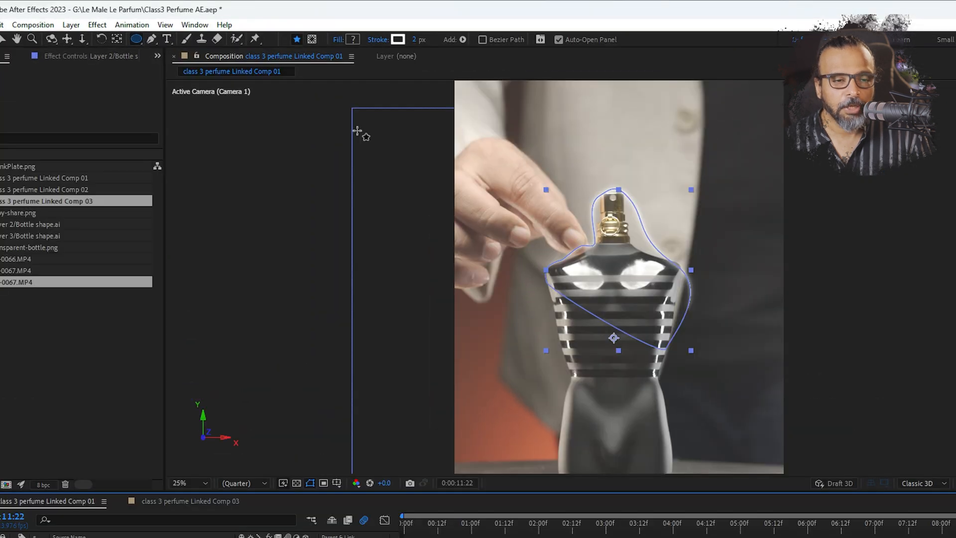
left_click_drag(136, 39, 169, 67)
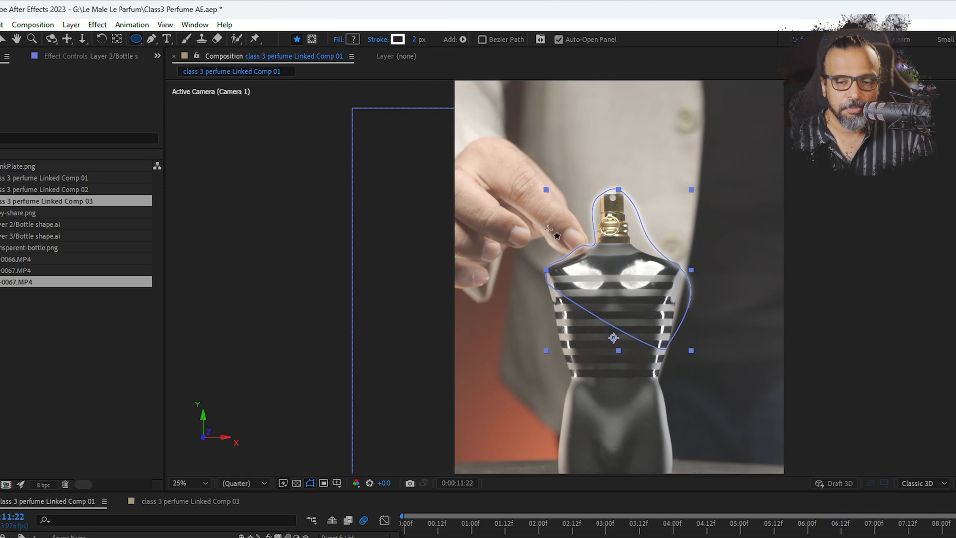
left_click_drag(561, 232, 592, 257)
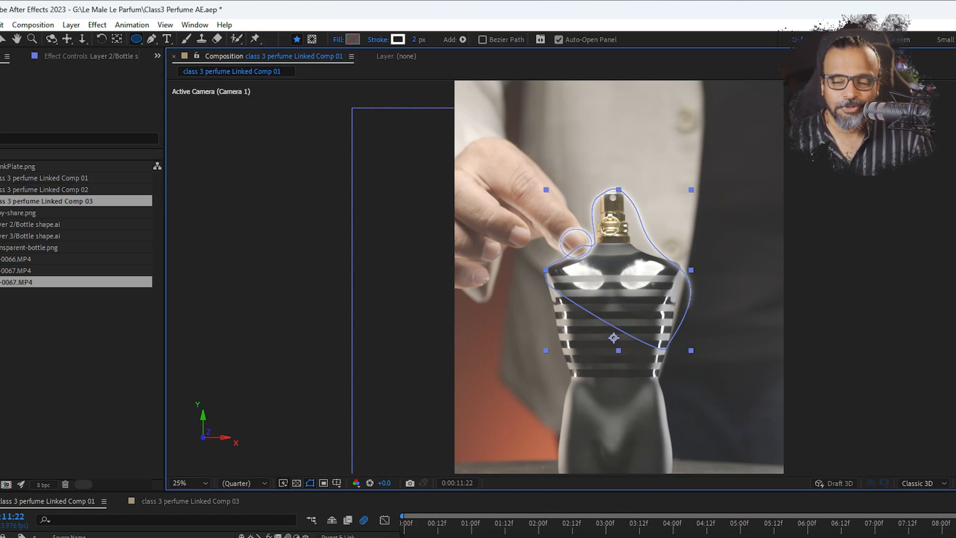
key("Page_Down")
key("Page_Down")
key("Page_Down")
key("Page_Down")
key("Page_Down")
key("Page_Down")
key("Page_Down")
key("Page_Down")
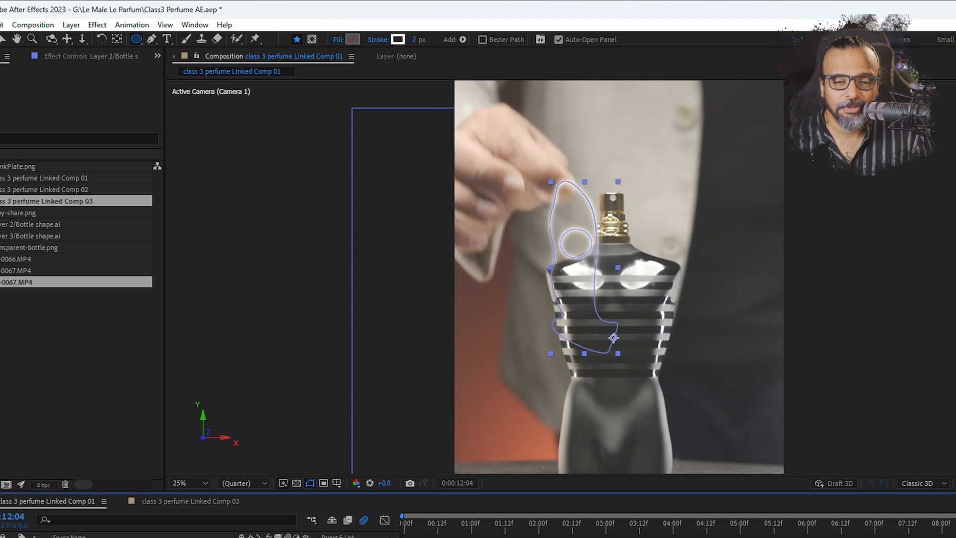
key("Page_Up")
key("Page_Up")
key("Page_Up")
key("Page_Up")
key("Page_Up")
key("Page_Up")
key("Page_Up")
key("Page_Up")
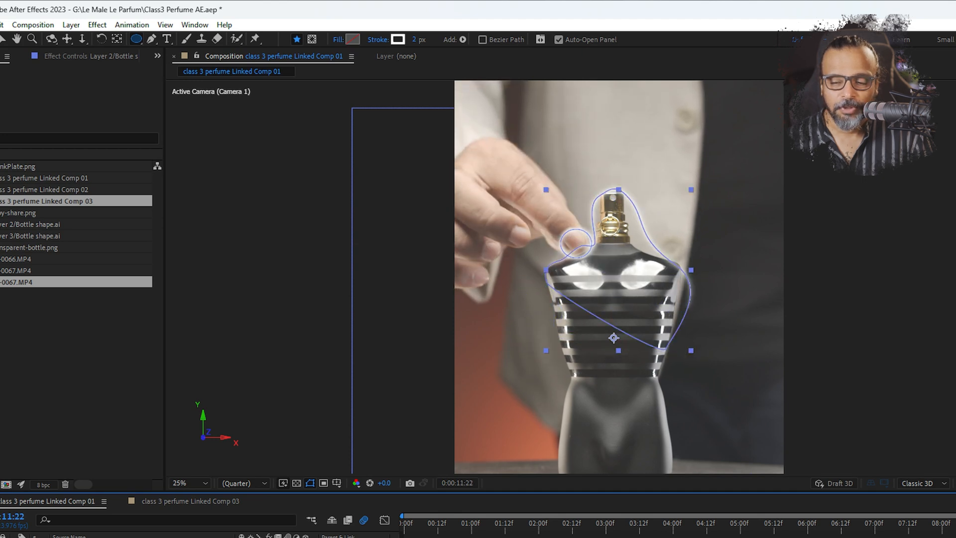
key("ctrl+z")
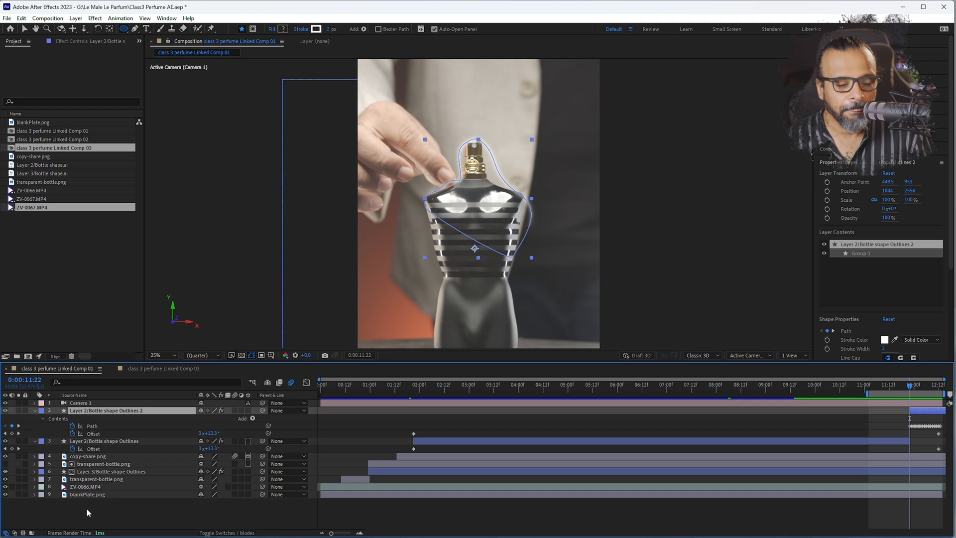
Pre-compose Layer 2/Bottle shape Outlines 2 as Layer 2/Bottle shape Outlines 2 Comp 1, moving all attributes and matching the layer's time span
left_click(85, 508)
left_click(94, 410)
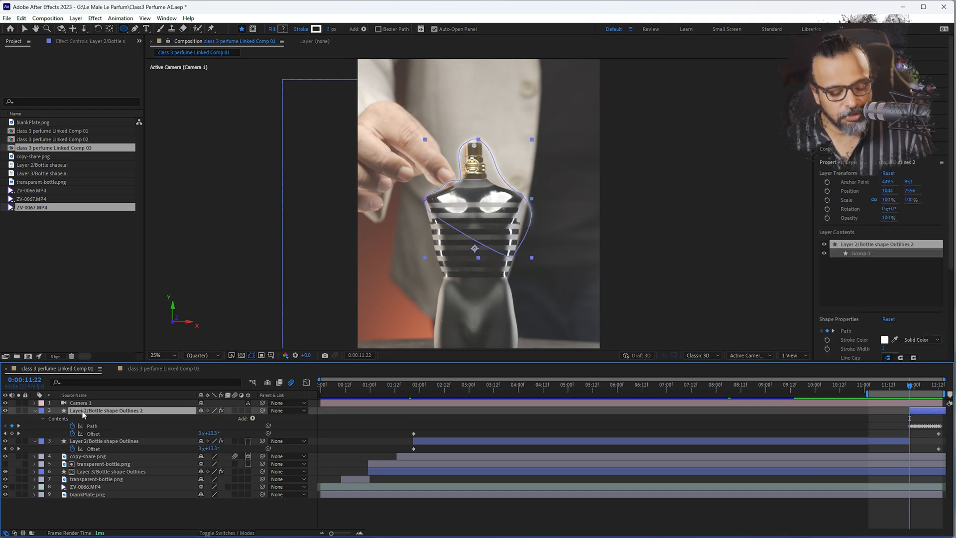
key("ctrl+shift+c")
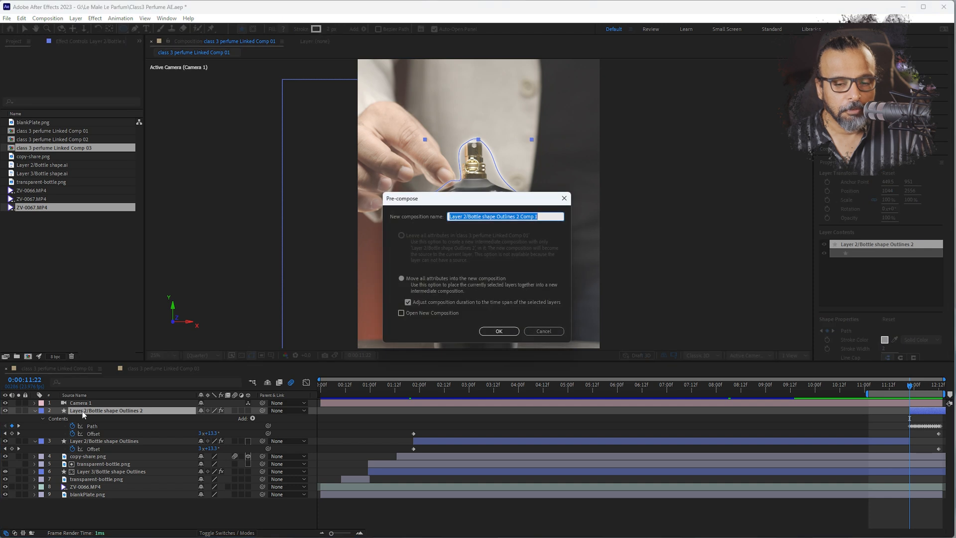
left_click(495, 330)
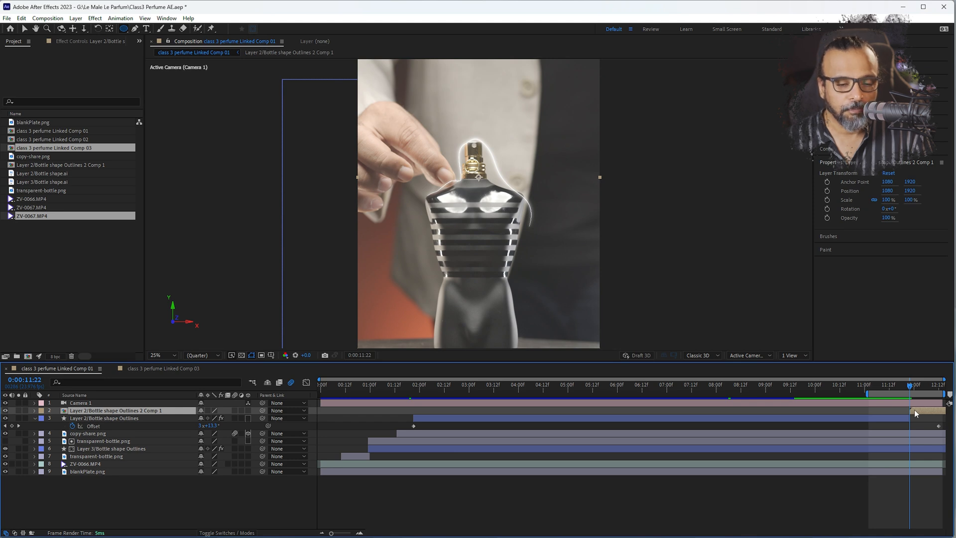
Draw an elliptical mask around the fingertip on the pre-composed outline layer, fit it to the finger, and set it to Subtract
key("period")
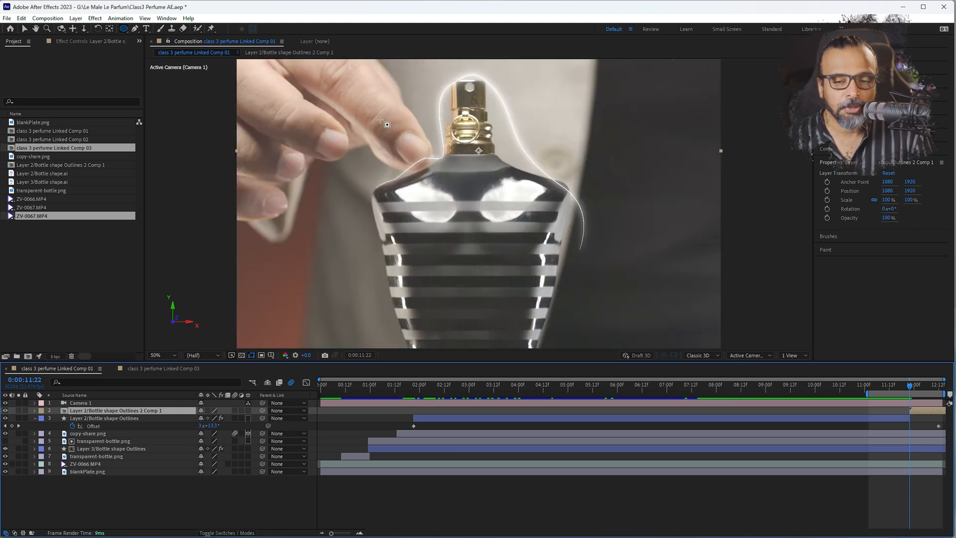
left_click_drag(395, 137, 435, 174)
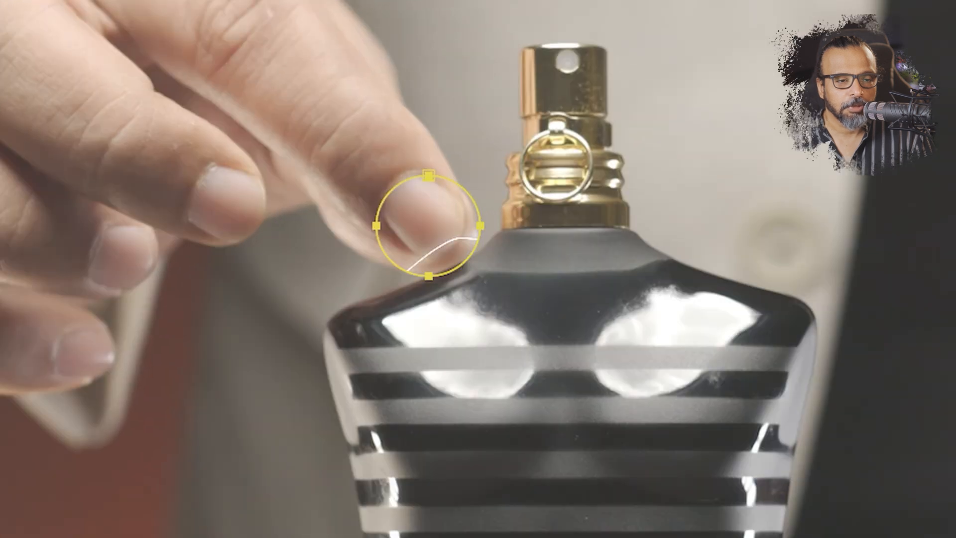
left_click(377, 226)
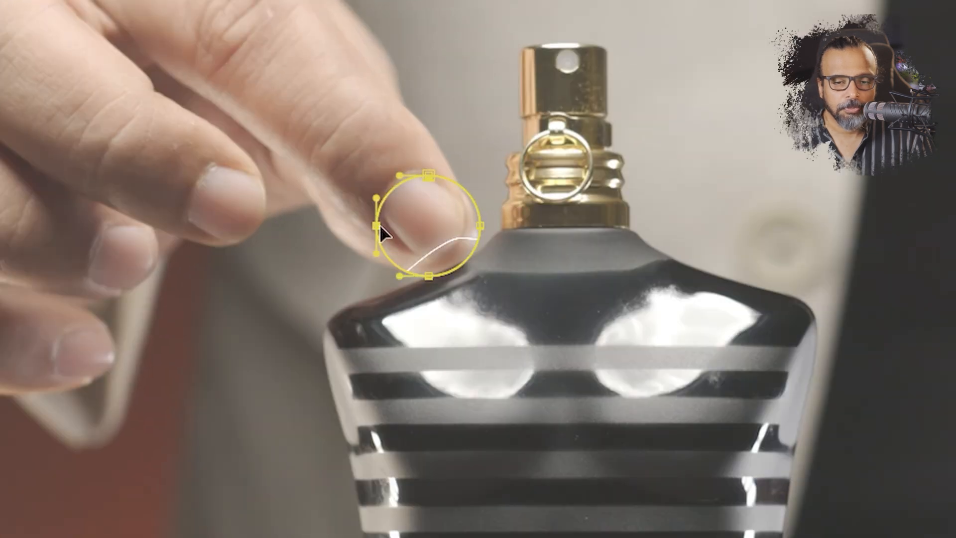
left_click_drag(375, 225, 339, 201)
left_click_drag(427, 175, 389, 106)
left_click_drag(479, 225, 475, 222)
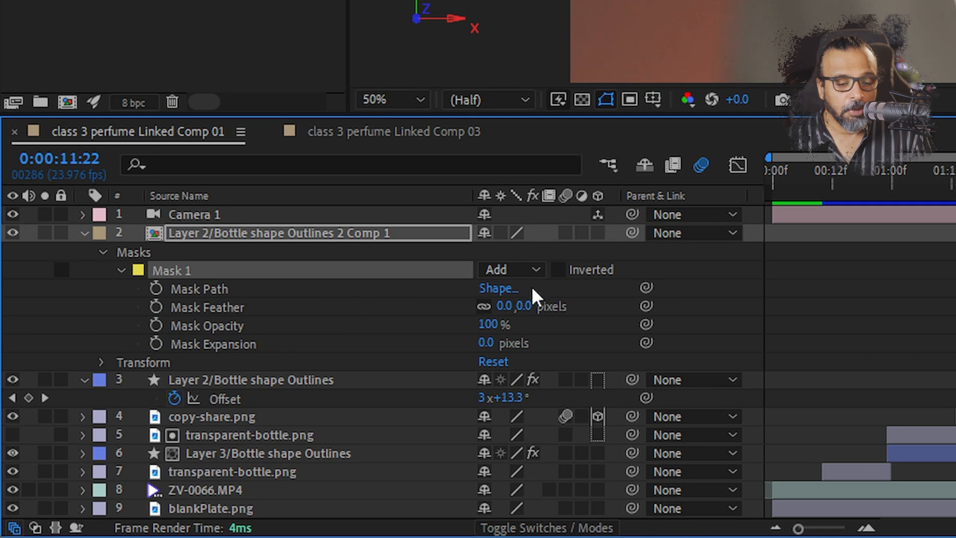
left_click(509, 270)
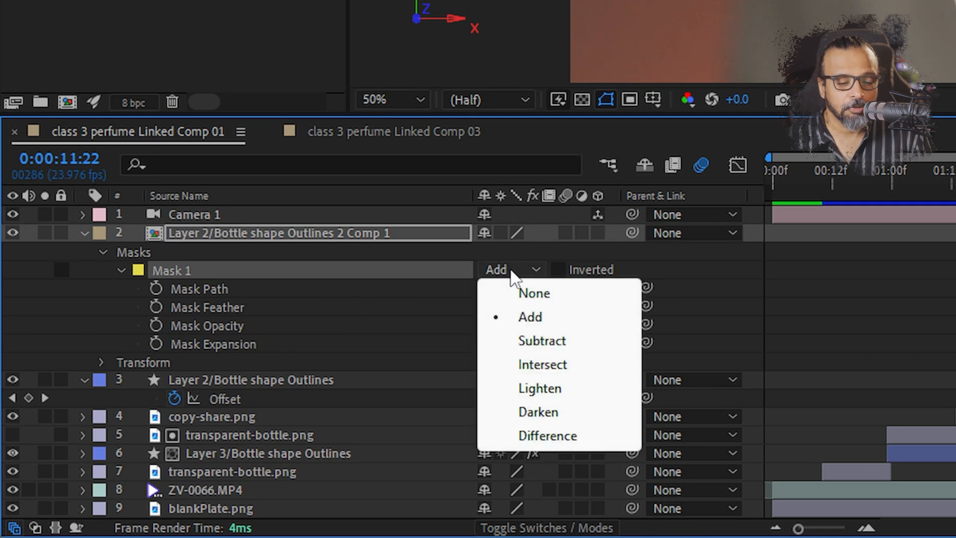
left_click(524, 343)
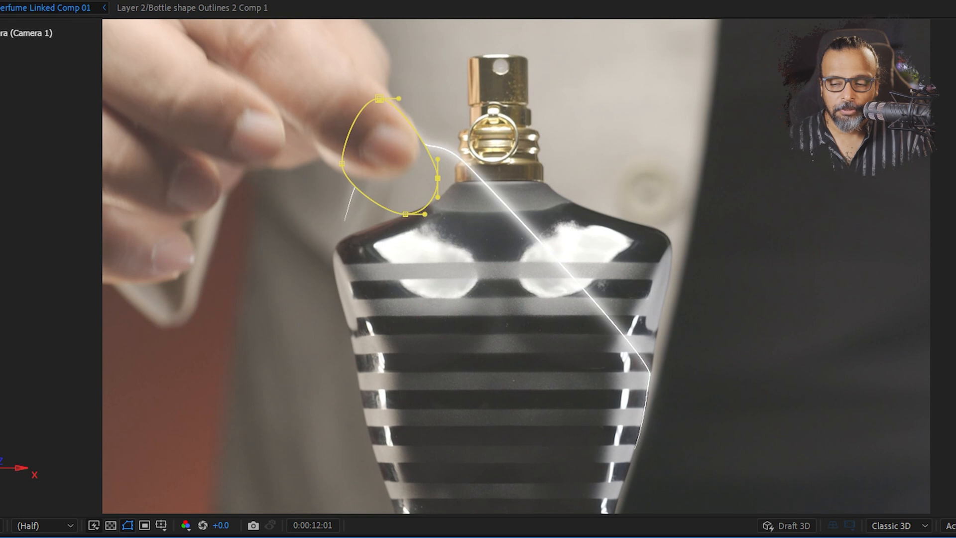
Keyframe Mask 1's Mask Path at 0:00:11:22 and refit the mask to the moved fingertip at 0:00:12:00
key("Page_Up")
key("Page_Up")
key("Page_Up")
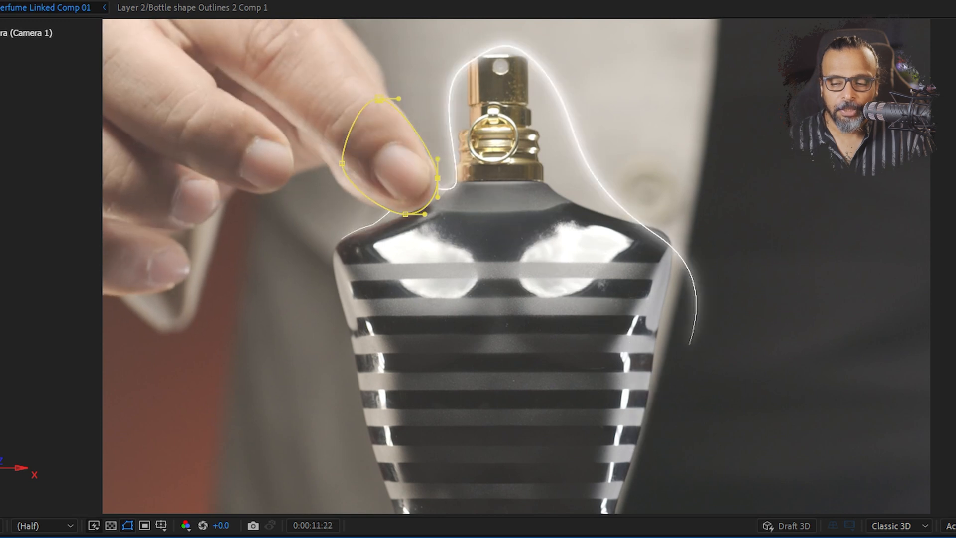
key("m")
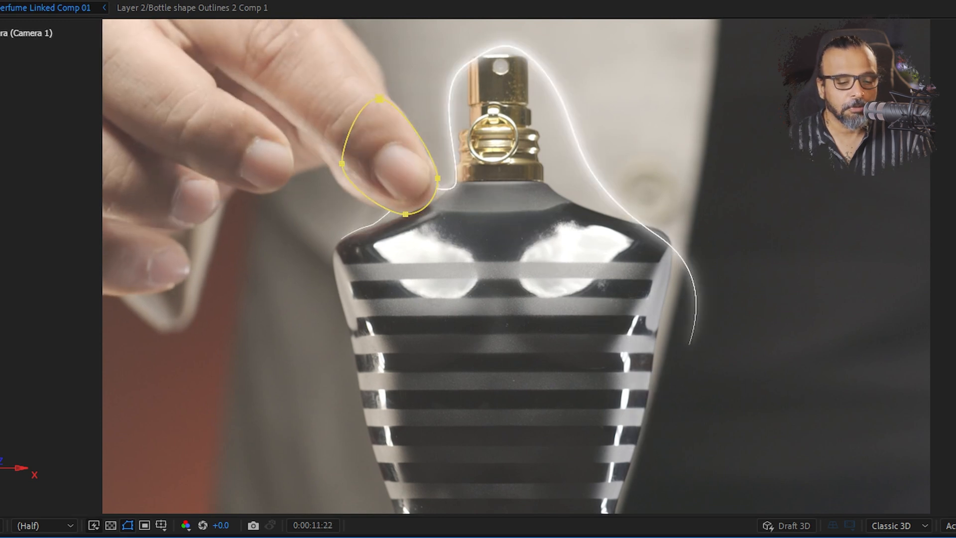
left_click_drag(911, 387, 916, 387)
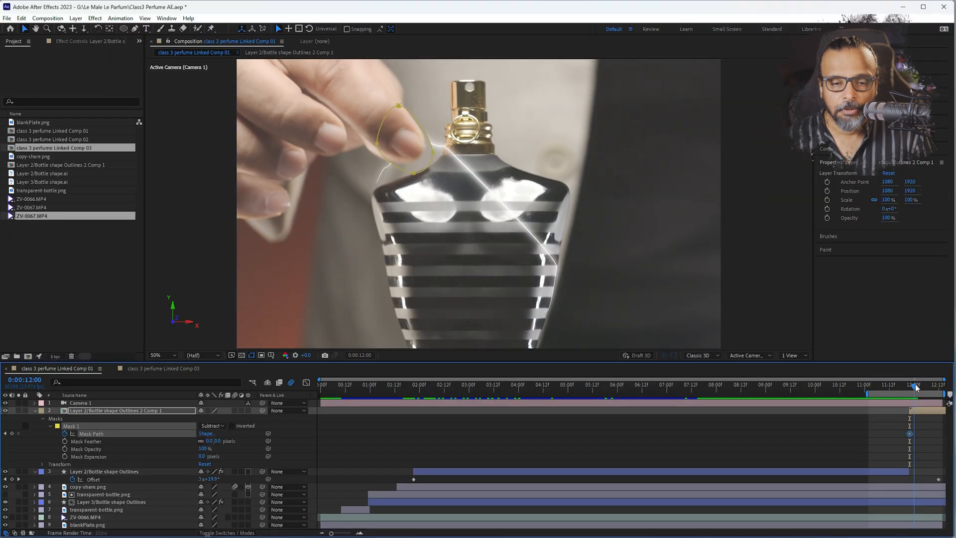
left_click_drag(365, 97, 412, 164)
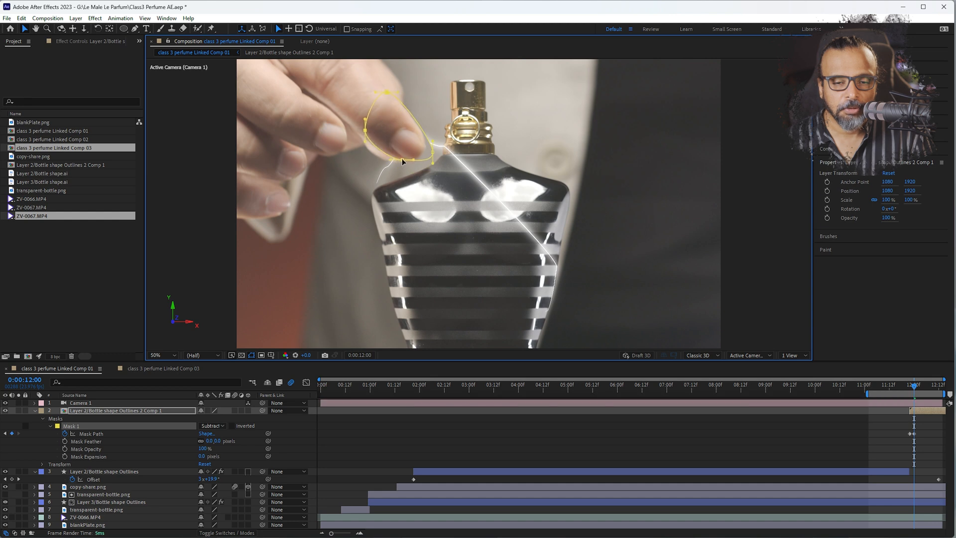
Refit Mask 1 around the moving fingertip frame by frame from 0:00:12:01 to 0:00:12:04, adding Mask Path keyframes
left_click_drag(414, 138, 422, 131)
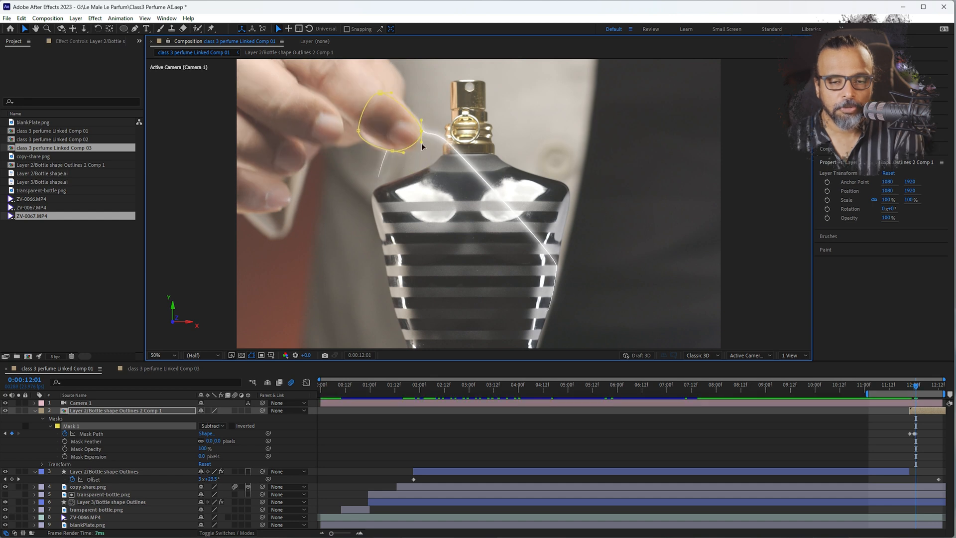
key("Page_Down")
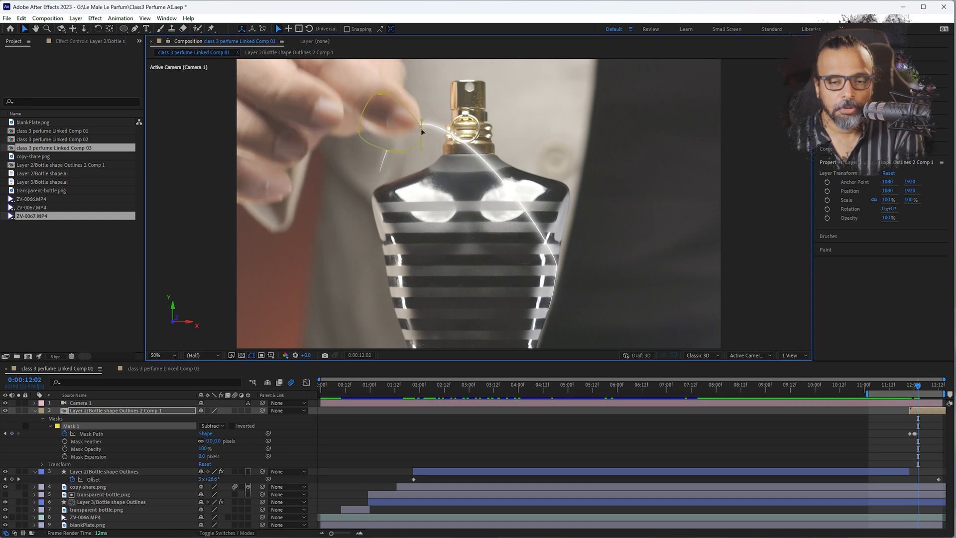
left_click_drag(434, 178, 348, 88)
left_click_drag(358, 133, 356, 96)
key("Page_Down")
key("Page_Down")
left_click_drag(541, 68, 520, 248)
left_click_drag(398, 278, 392, 255)
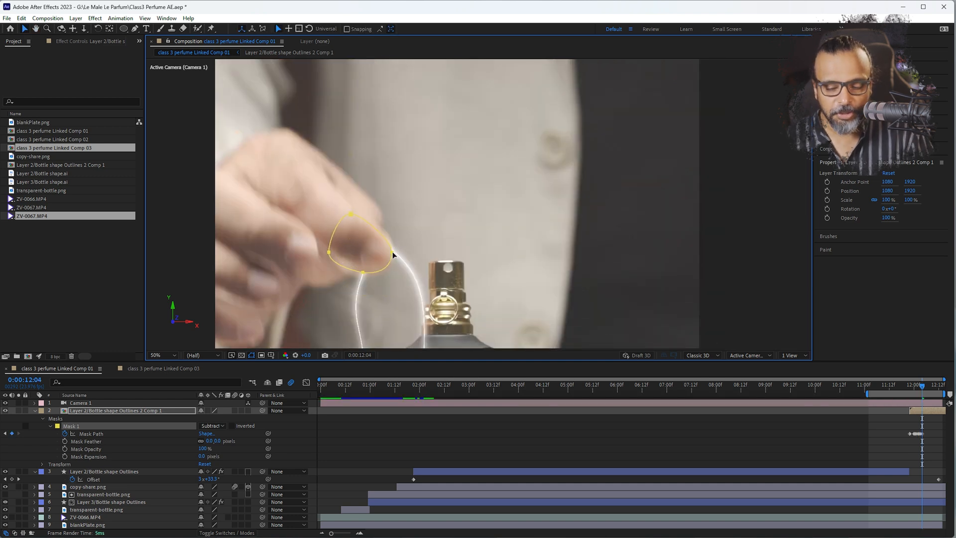
Continue moving Mask 1 with the fingertip frame by frame from 0:00:12:05 to the end of the composition
key("Page_Down")
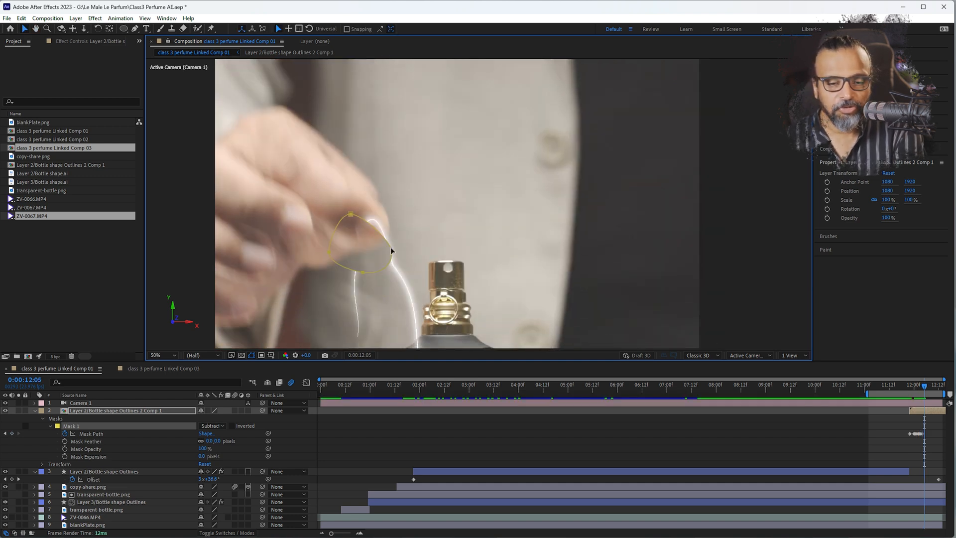
left_click_drag(393, 255, 353, 282)
key("Page_Down")
key("Page_Down")
key("Page_Down")
key("Page_Down")
key("Page_Down")
key("Page_Down")
left_click_drag(340, 250, 321, 112)
key("Page_Down")
key("Page_Down")
key("Page_Down")
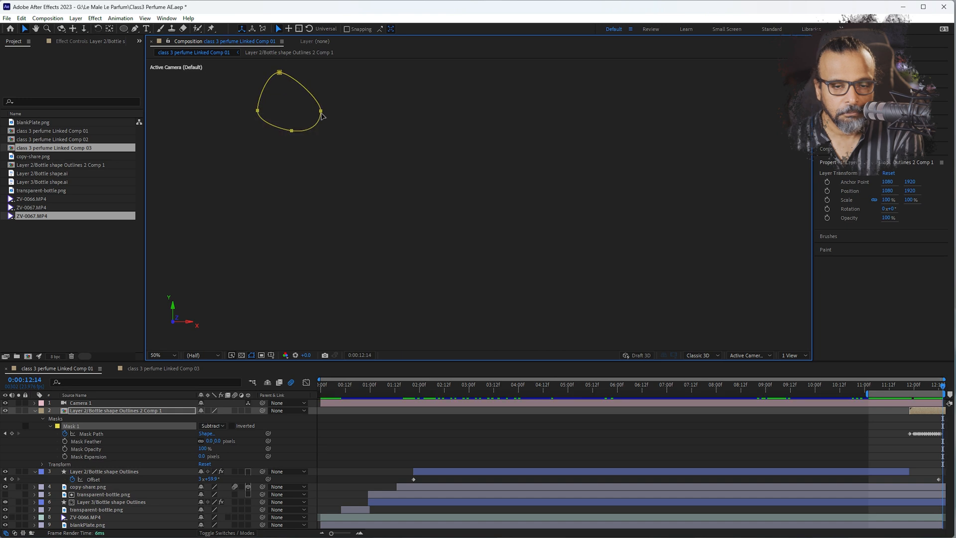
Preview the end of the shot to examine how the masked outline passes behind the fingertip
left_click_drag(934, 394, 934, 393)
key("space")
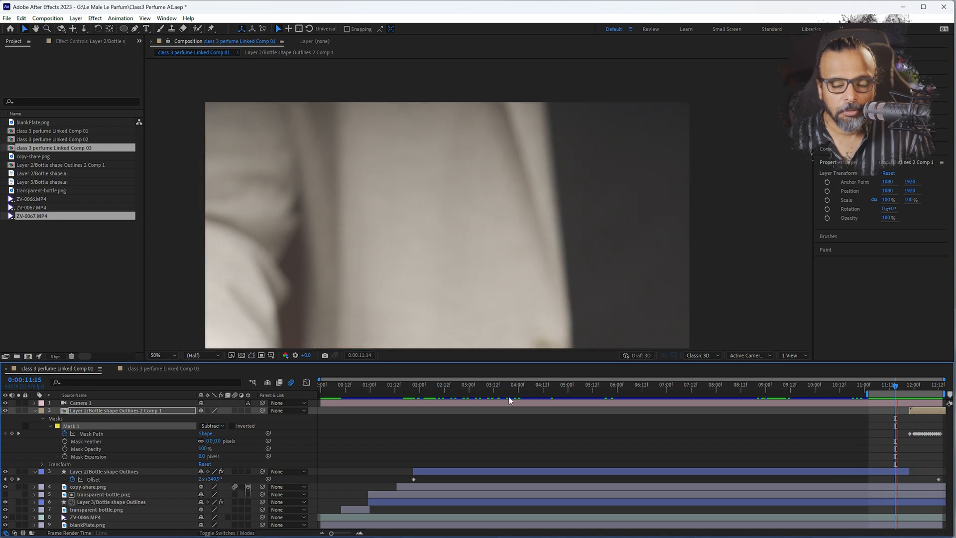
key("space")
key("comma")
key("comma")
key("comma")
key("space")
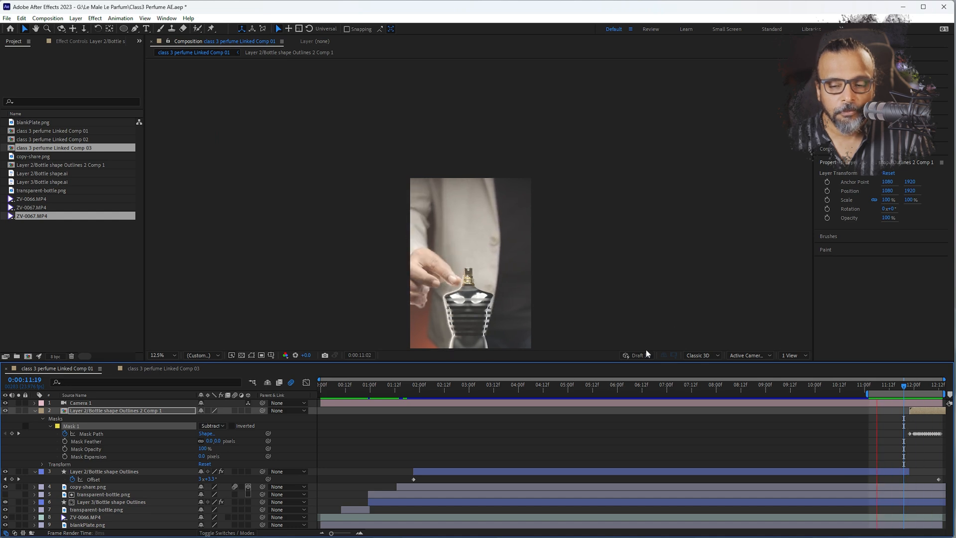
Set Mask 1's Mask Feather to 30 pixels, judging the softened edge around the fingertip at 0:00:12:03
left_click_drag(905, 390, 920, 390)
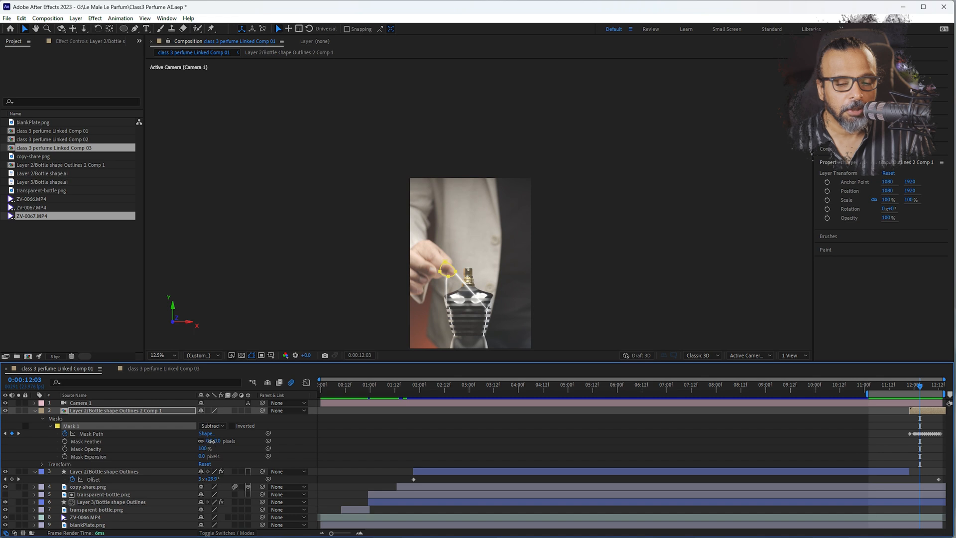
left_click_drag(211, 441, 217, 442)
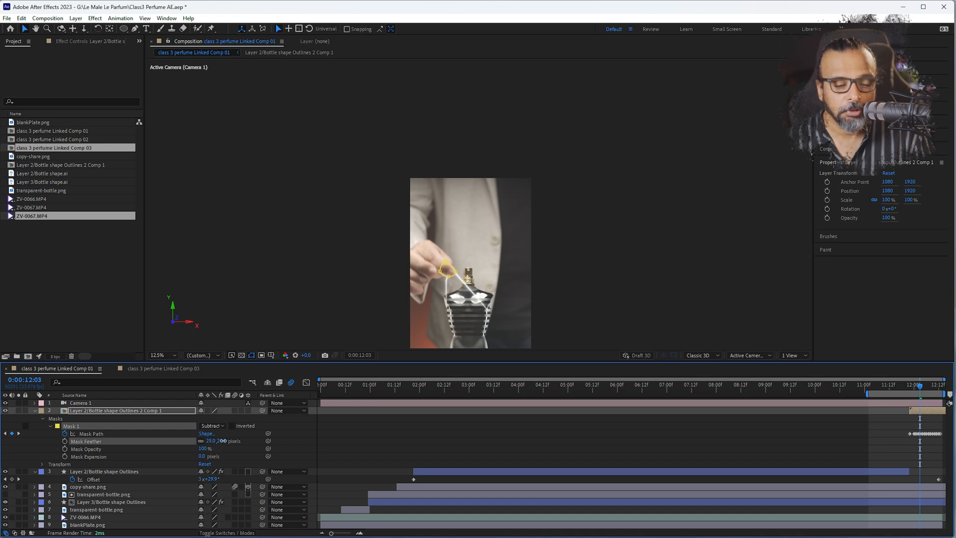
scroll(463, 285, "up", 4)
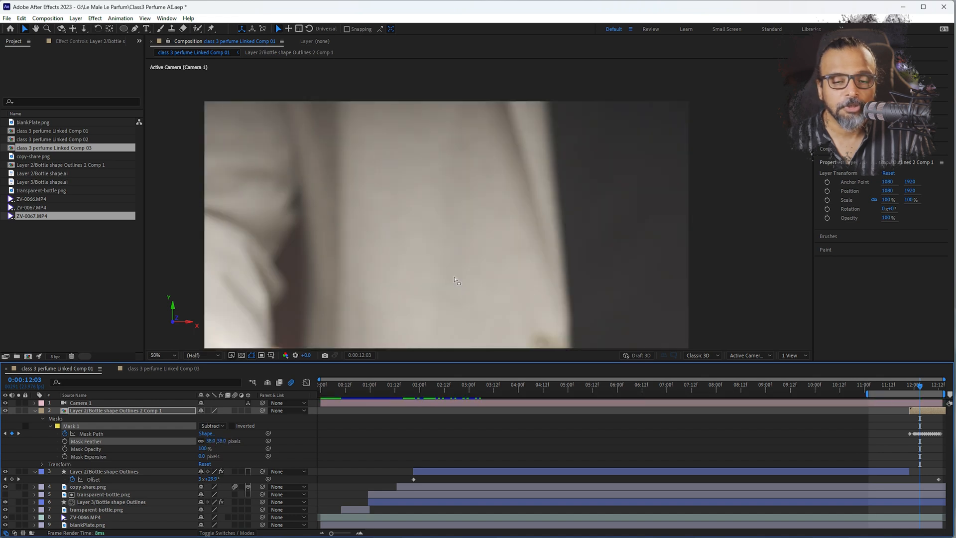
left_click_drag(390, 298, 329, 92)
key("v")
left_click_drag(208, 442, 200, 442)
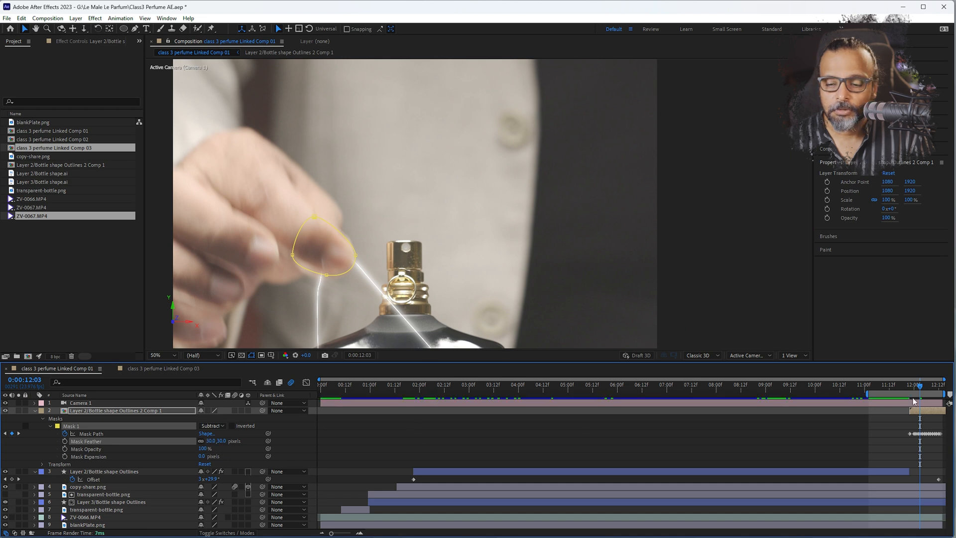
Play back the shot's ending to check the feathered mask where the outline meets the finger
left_click(893, 387)
left_click(891, 388)
key("comma")
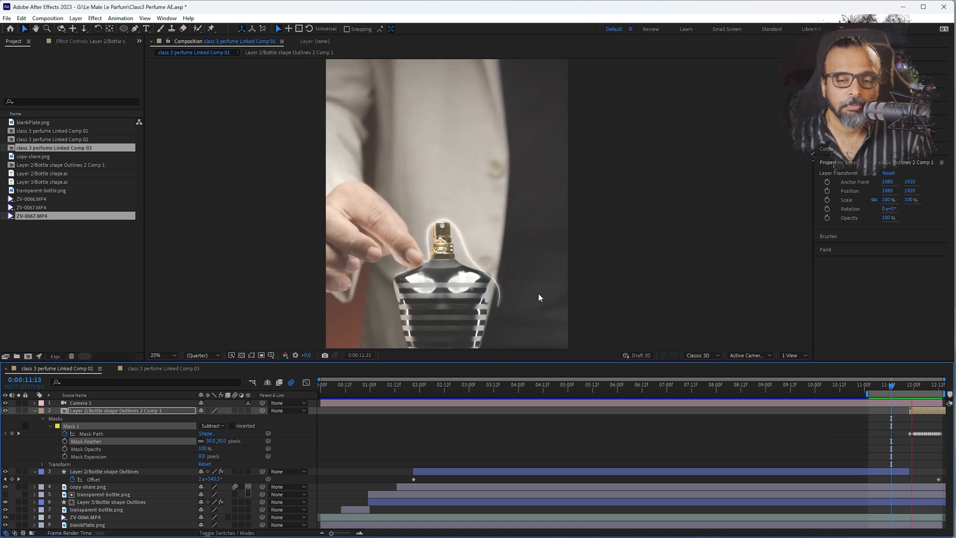
key("space")
Switch to the class 3 perfume Linked Comp 03 composition and inspect the outline near the hand at 0:00:00:06
left_click(152, 371)
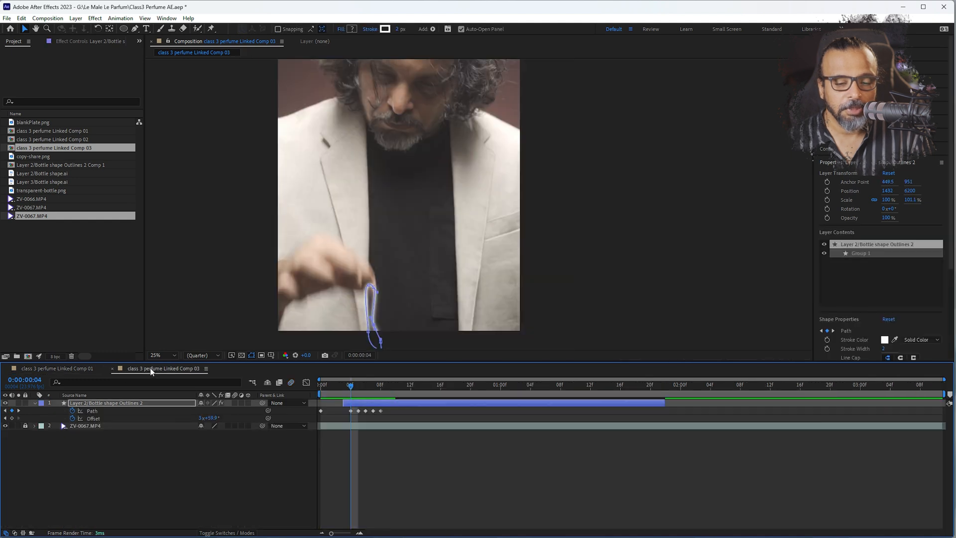
left_click_drag(356, 389, 363, 387)
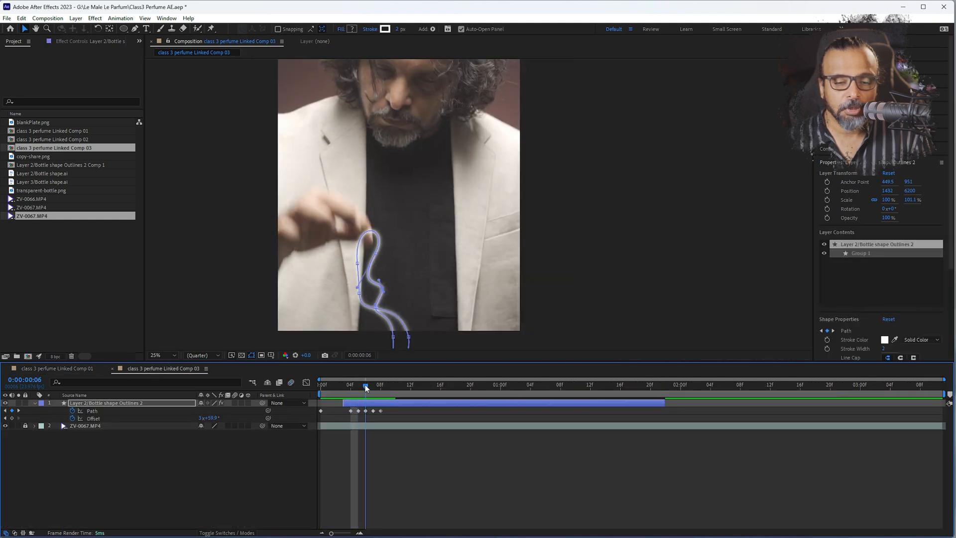